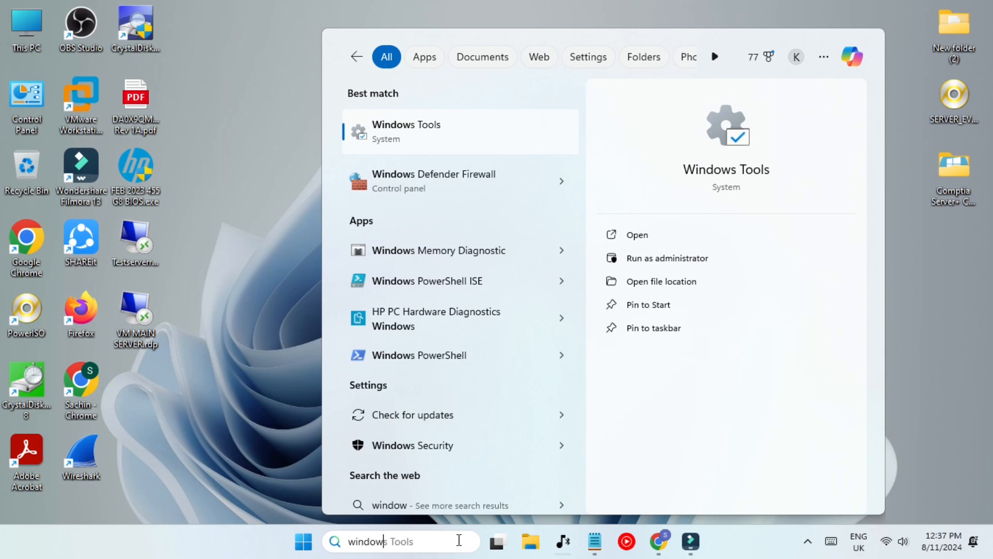
Search 'windows fe' and open Turn Windows features on or off.
type("s fe")
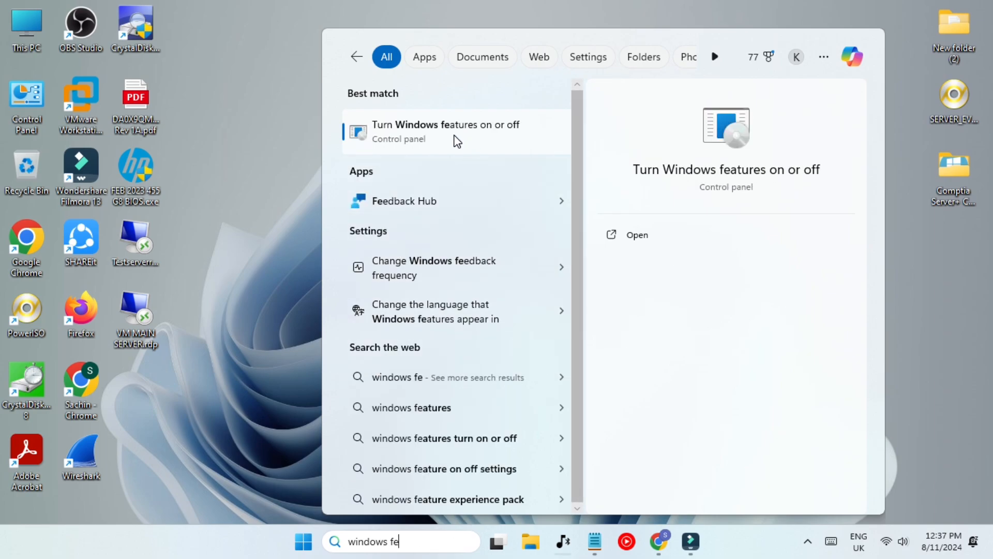
left_click(456, 138)
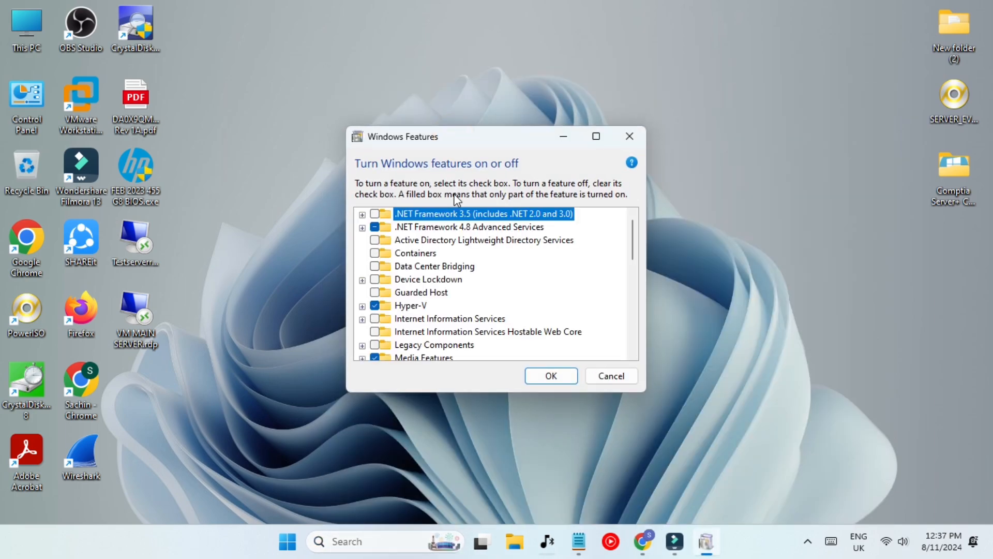
Expand Hyper-V and Hyper-V Management Tools to confirm the GUI tools and PowerShell module are enabled.
left_click(362, 306)
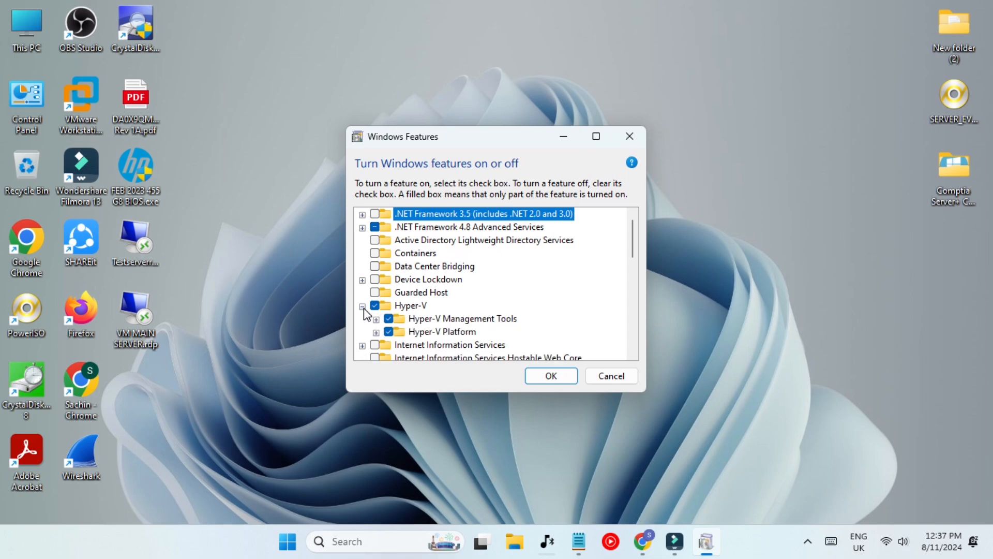
left_click(414, 306)
double_click(466, 319)
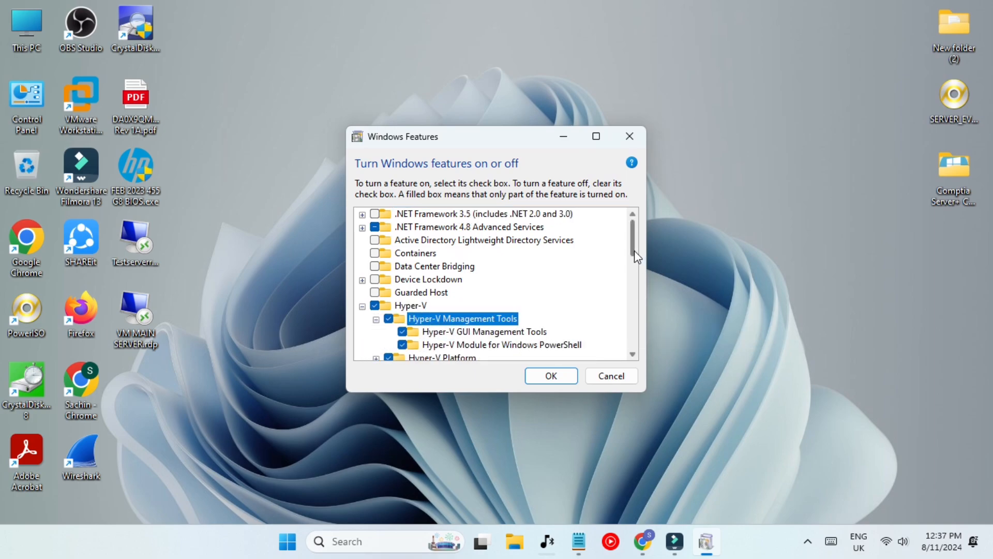
left_click_drag(634, 251, 632, 262)
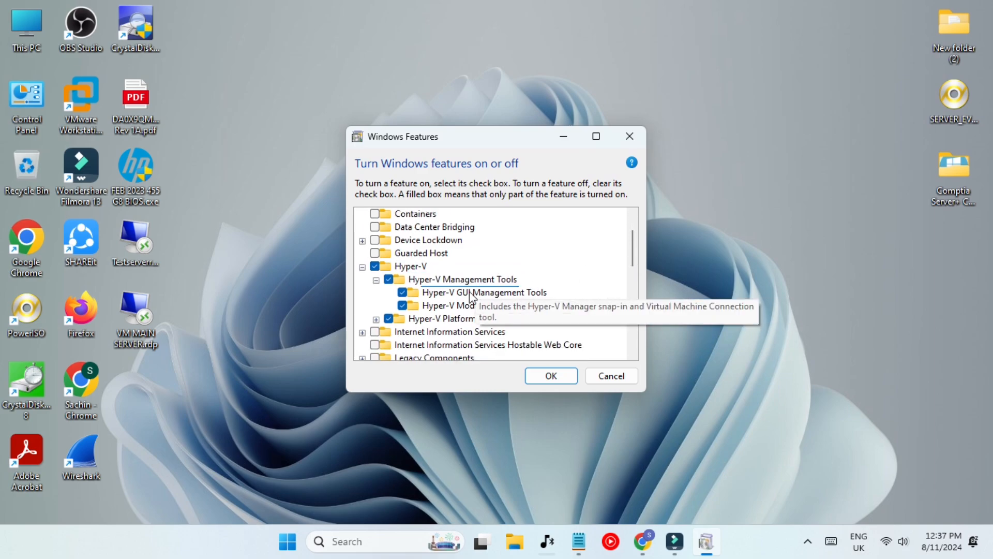
left_click(476, 292)
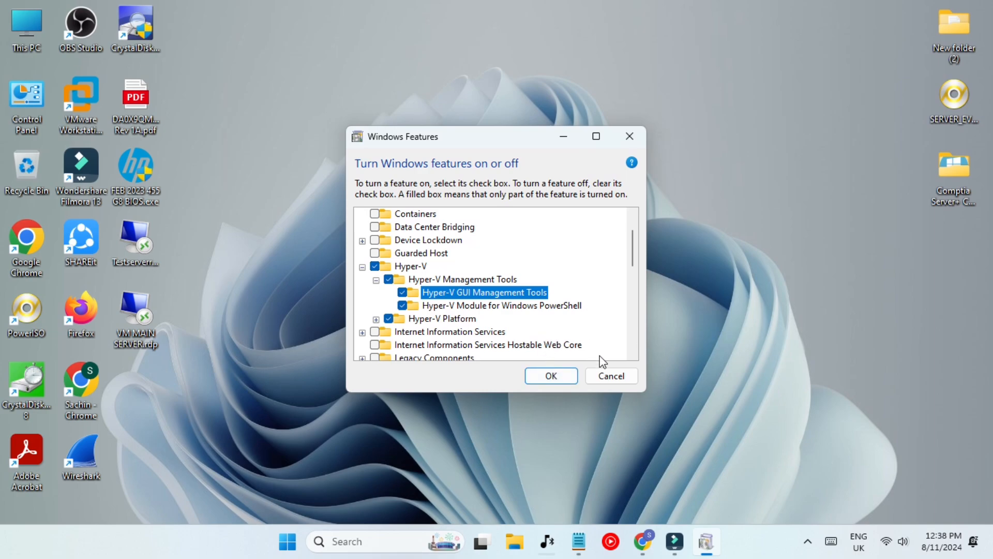
Cancel the Windows Features dialog without changes and refresh the desktop.
left_click(619, 380)
right_click(353, 139)
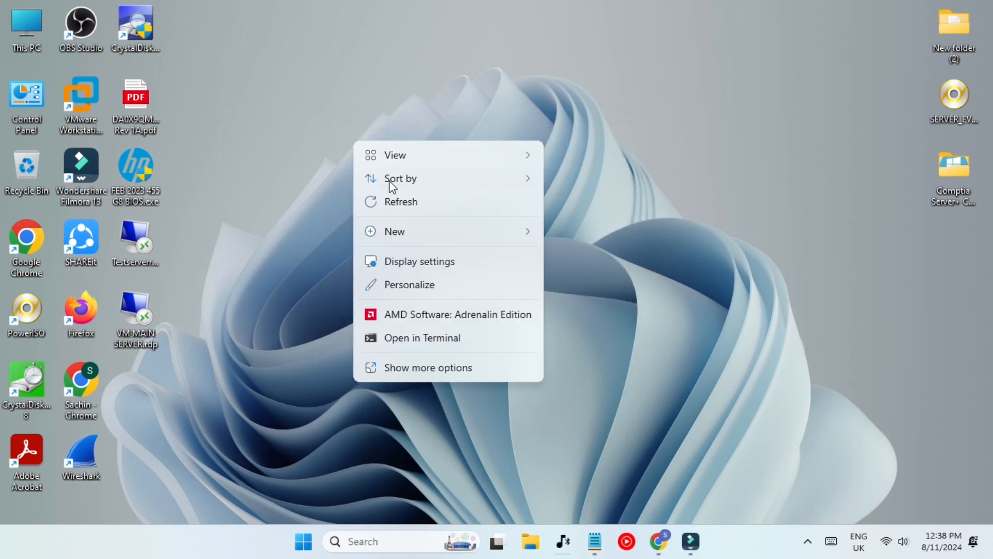
left_click(398, 201)
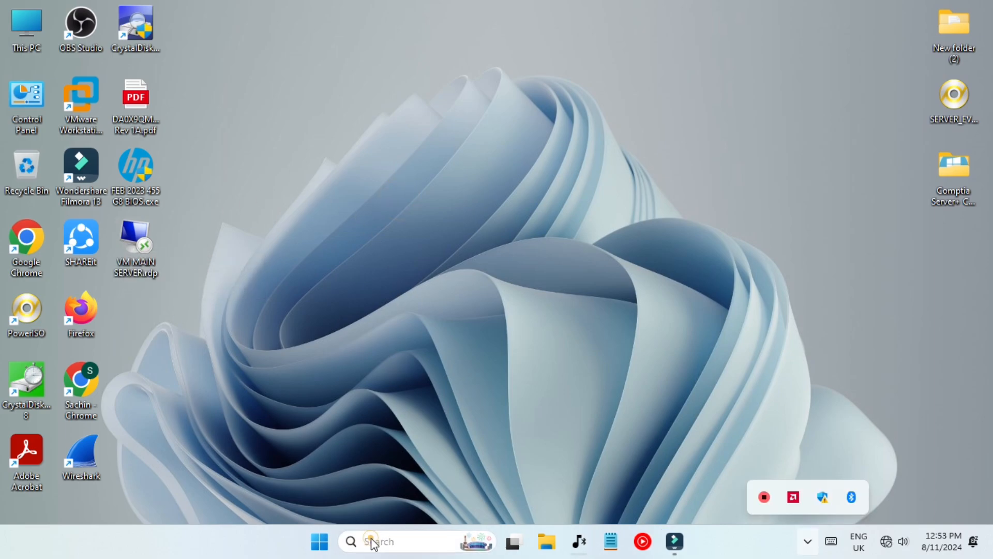
Launch Hyper-V Manager by searching 'hyp' and view the local server's actions.
left_click(371, 541)
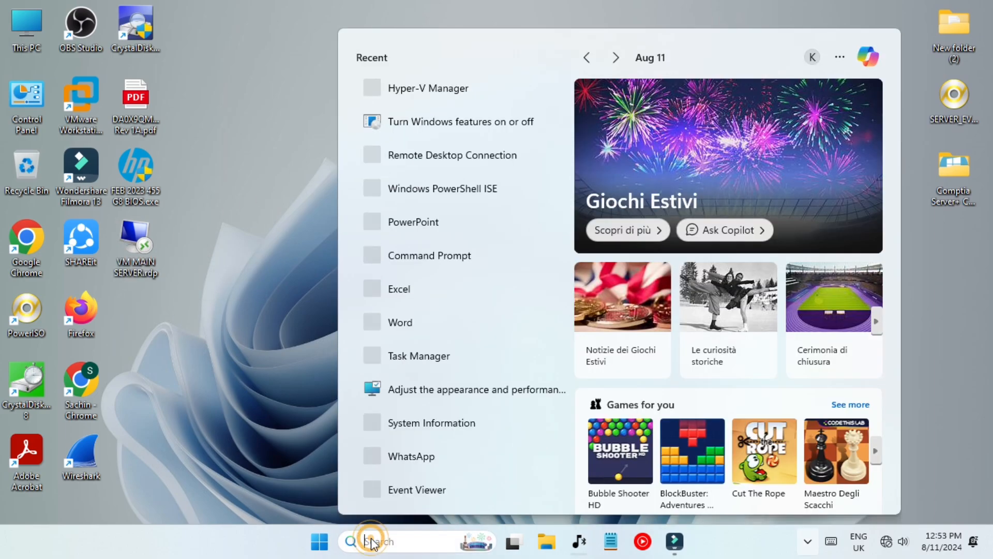
type("hyp")
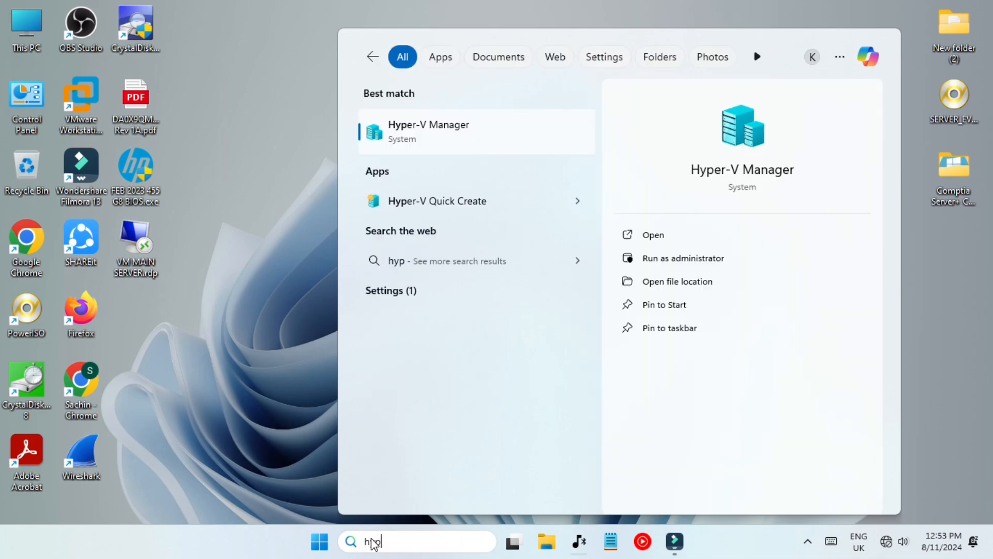
key("Return")
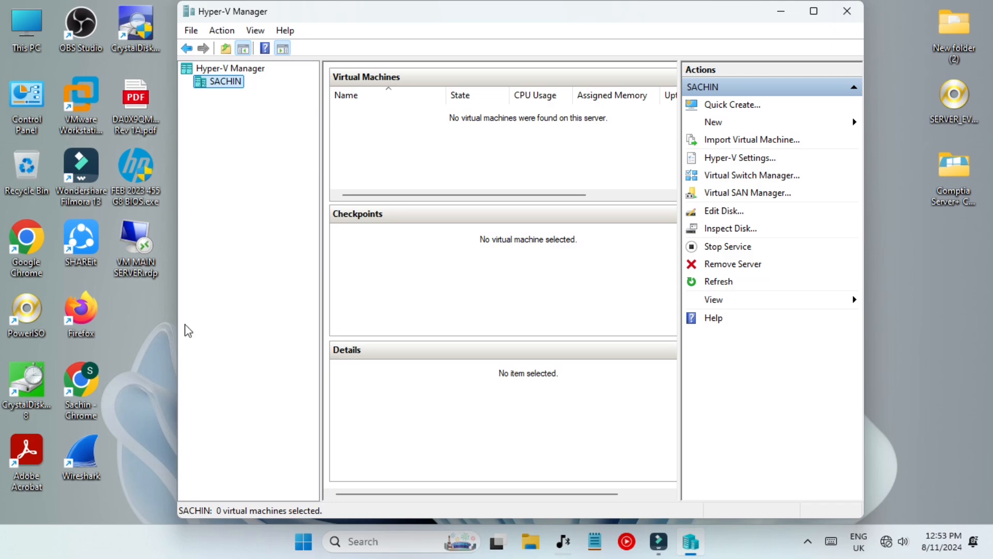
right_click(231, 84)
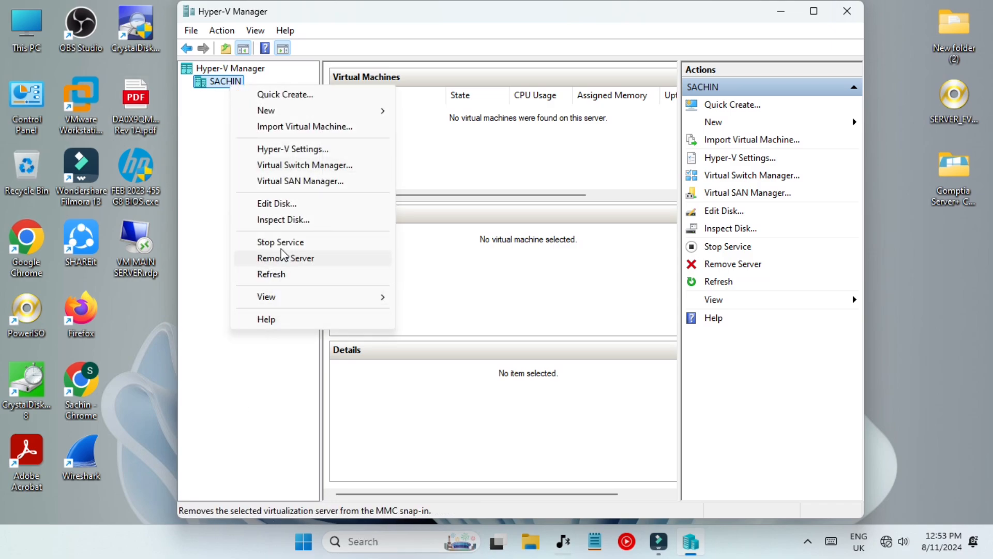
left_click(614, 327)
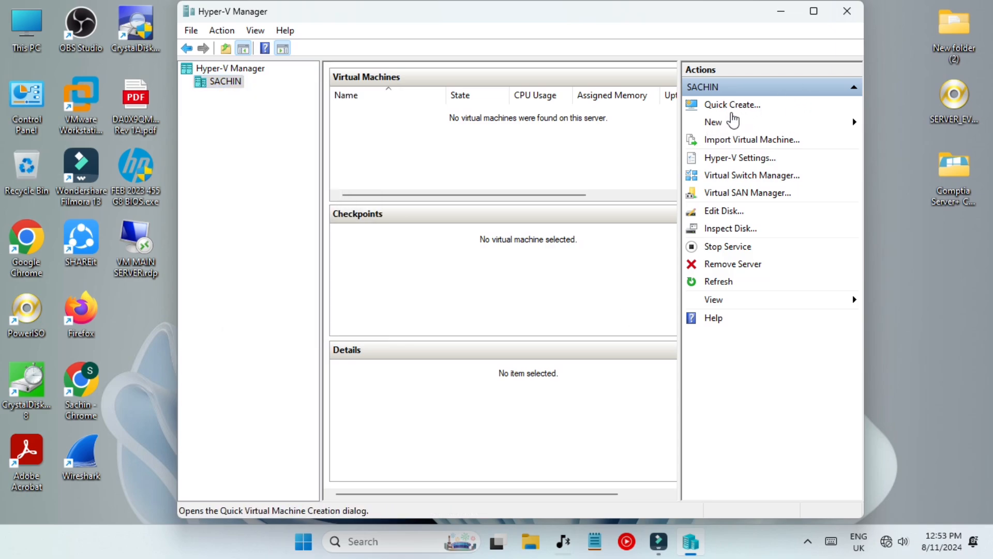
Try Quick Create and close it, then open the server's Hyper-V Settings from New.
left_click(733, 112)
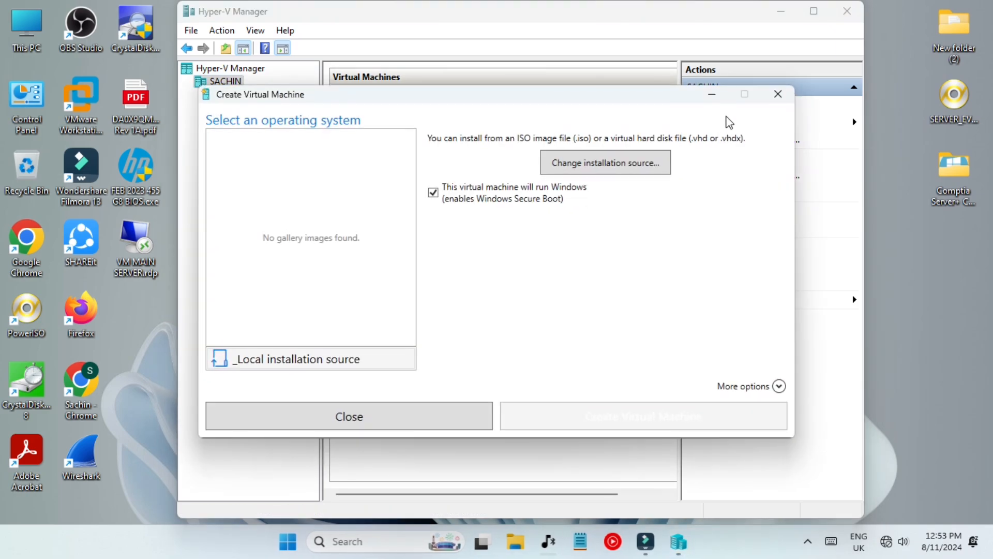
left_click(777, 96)
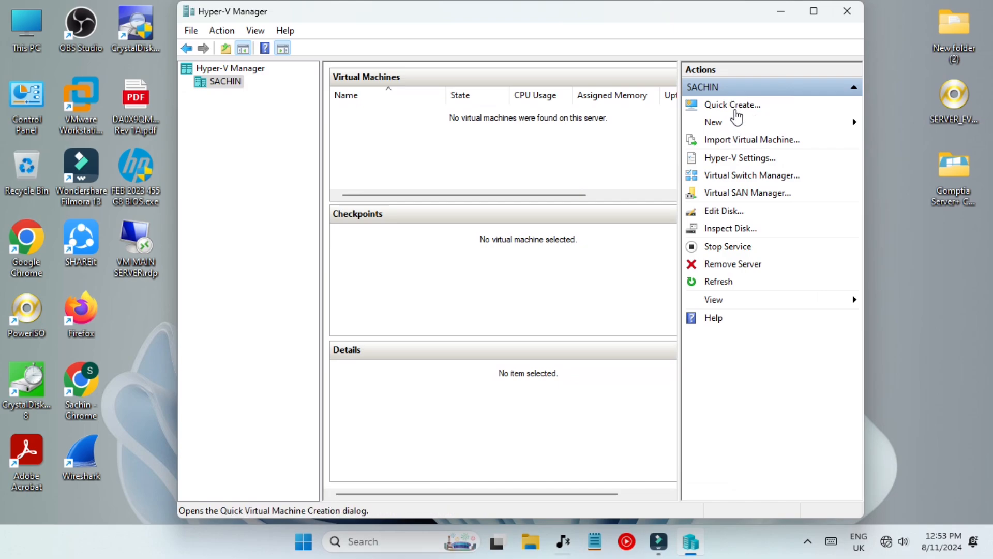
left_click(735, 124)
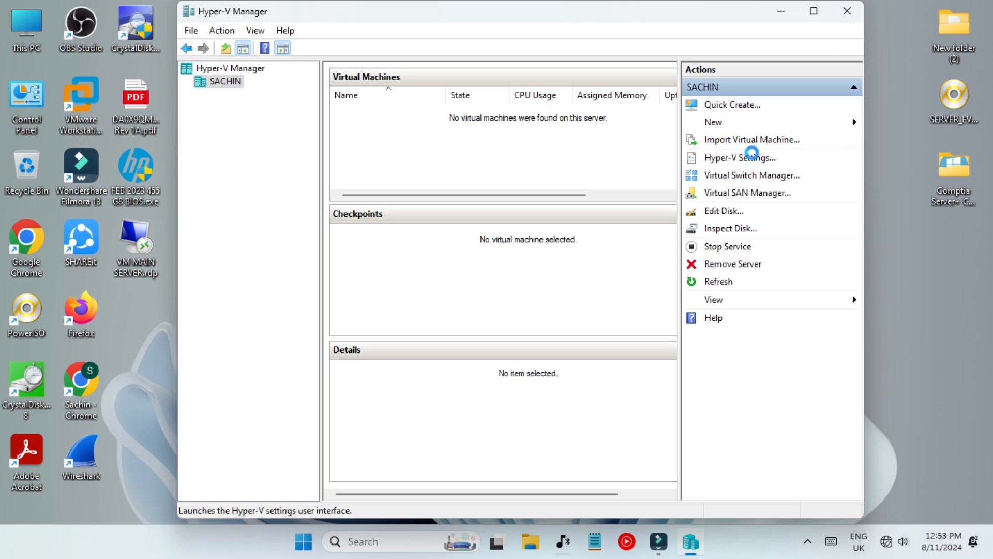
left_click(748, 158)
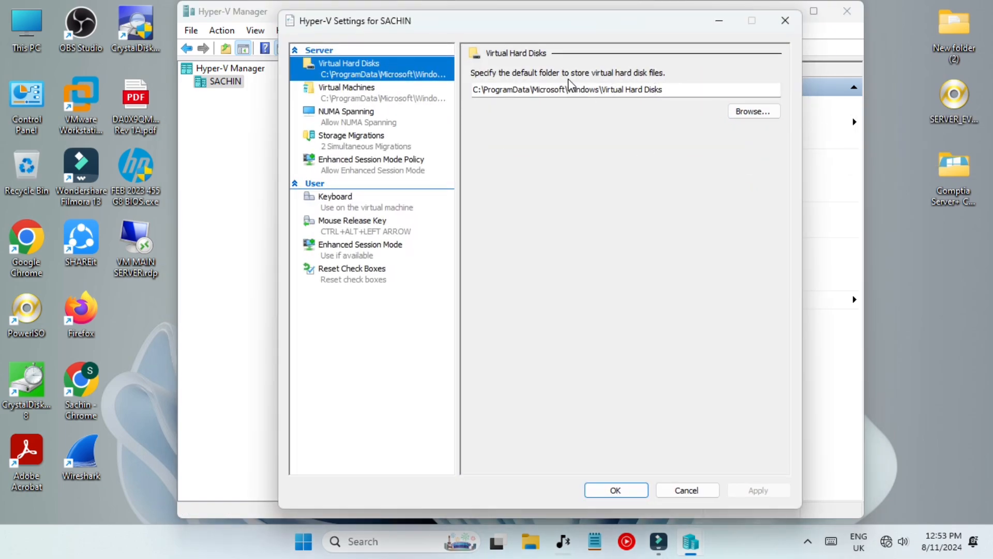
left_click_drag(518, 89, 660, 102)
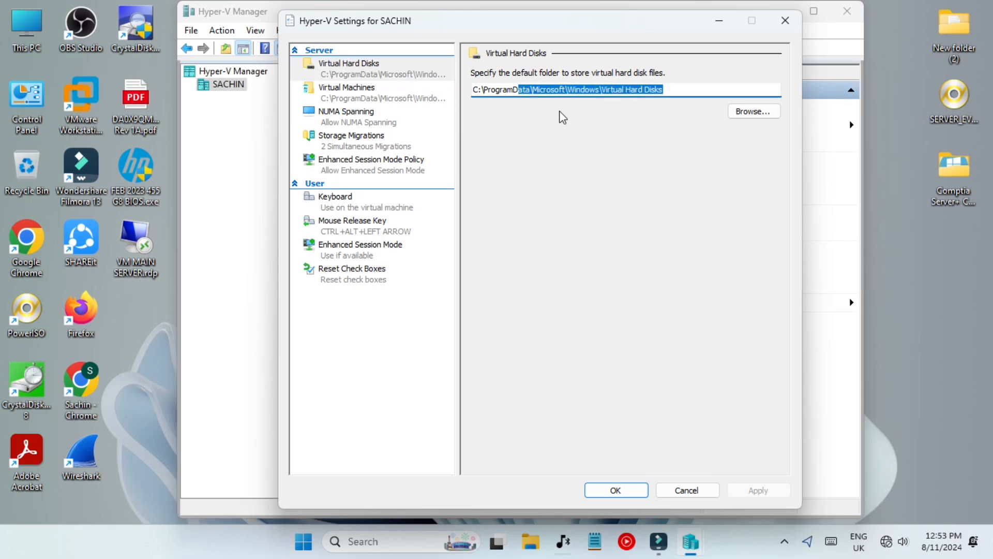
left_click(361, 126)
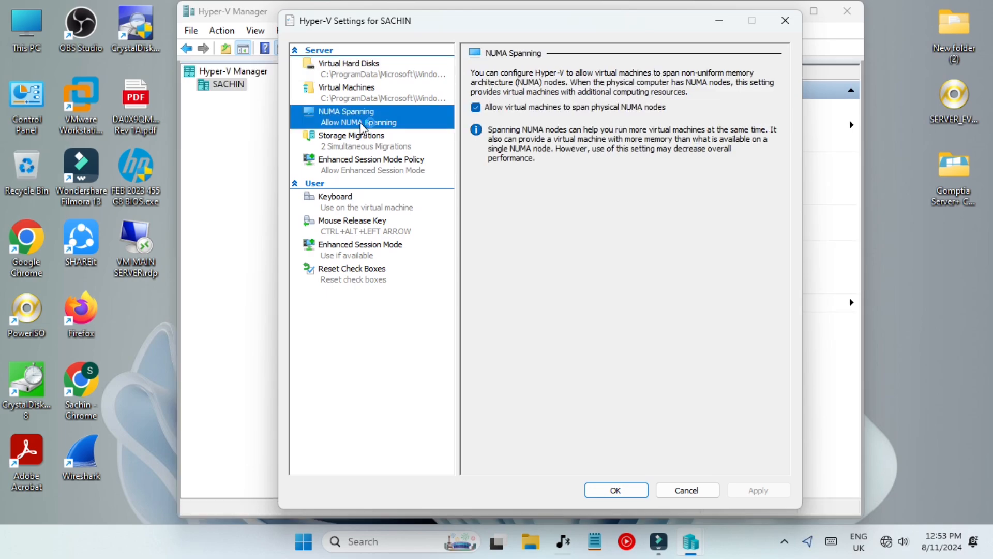
left_click(402, 148)
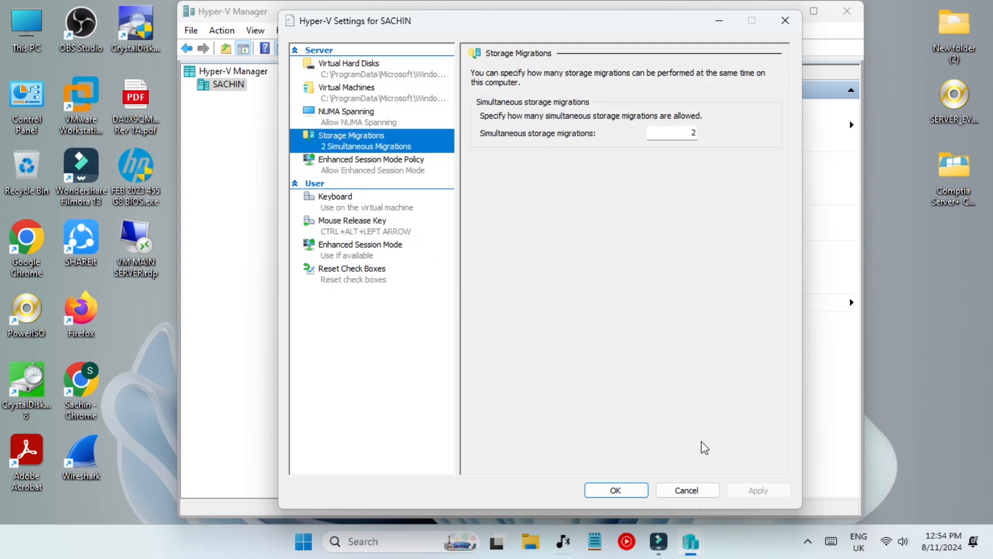
left_click(687, 490)
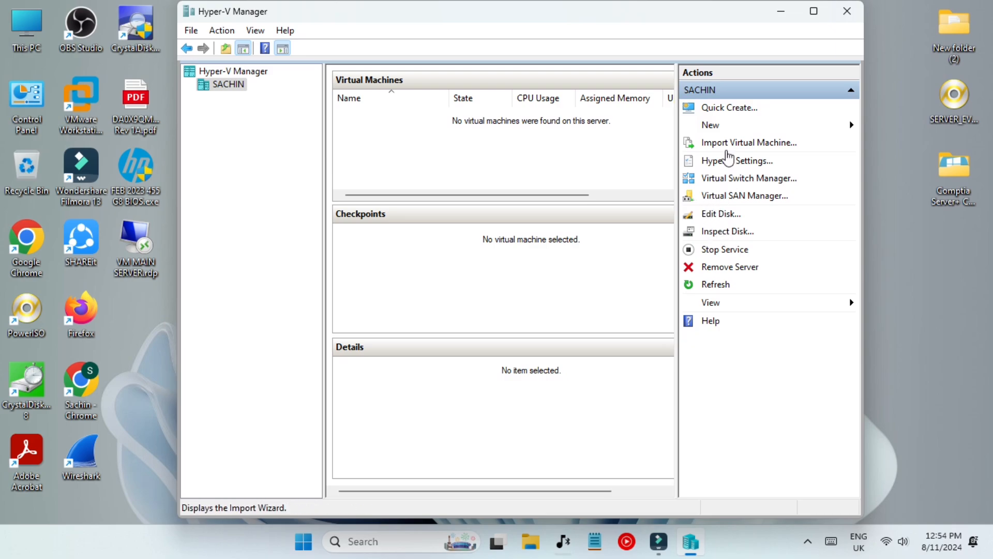
Start the New Virtual Machine wizard, name it TestRDPserver, keep Generation 2.
left_click(717, 126)
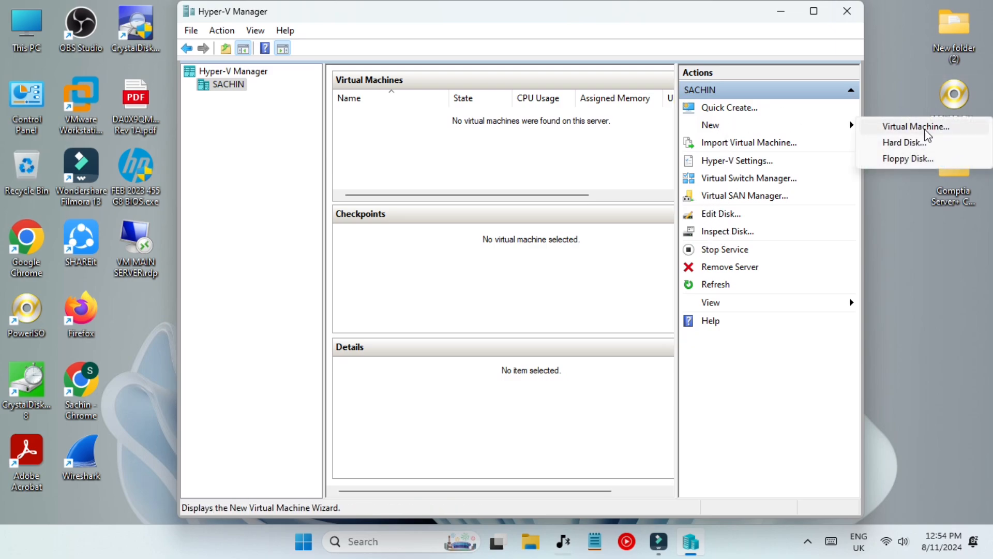
left_click(911, 128)
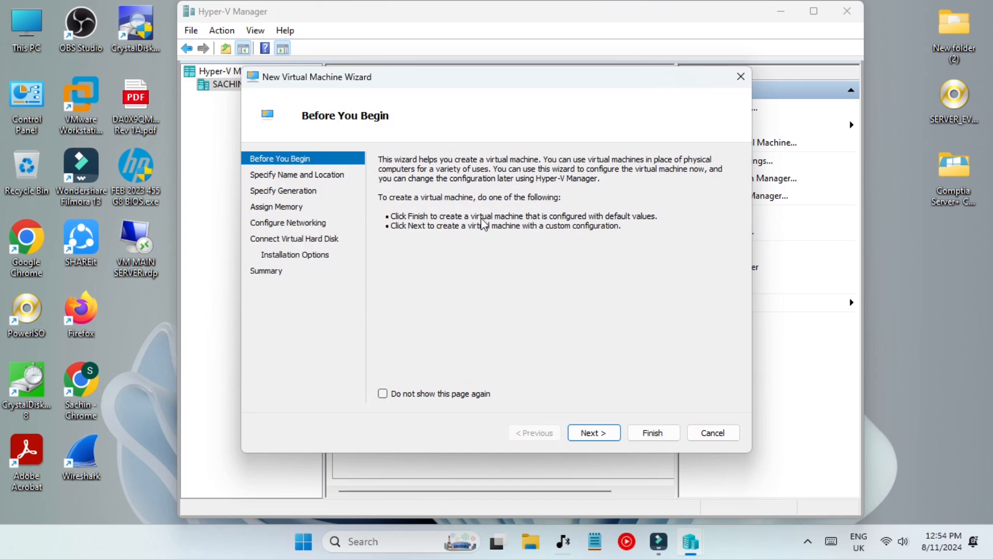
left_click(595, 433)
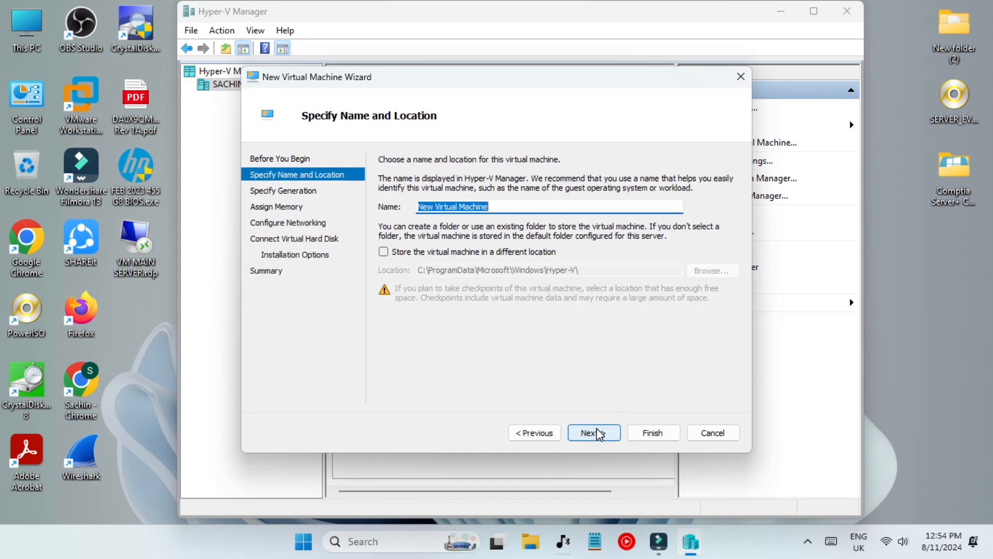
type("TestRDPserver")
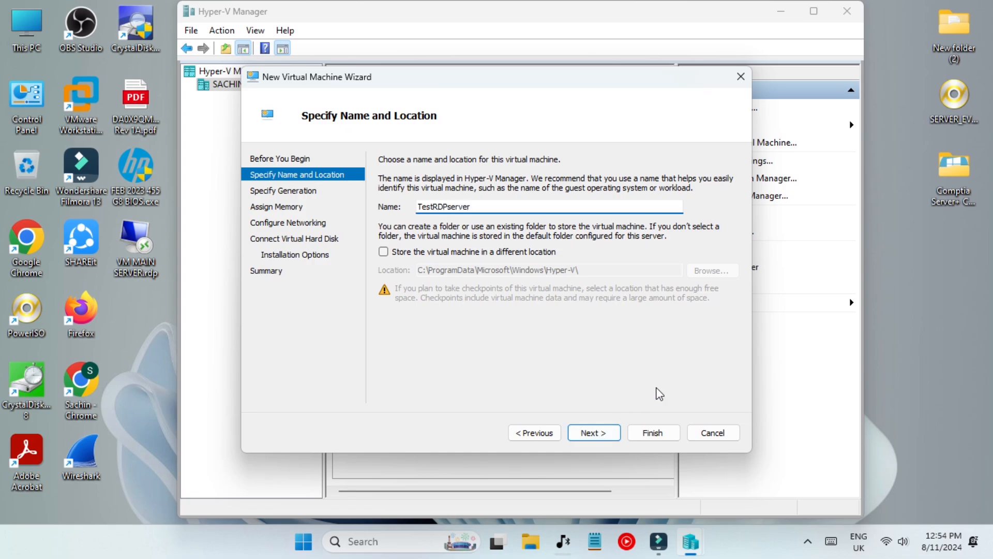
left_click(587, 432)
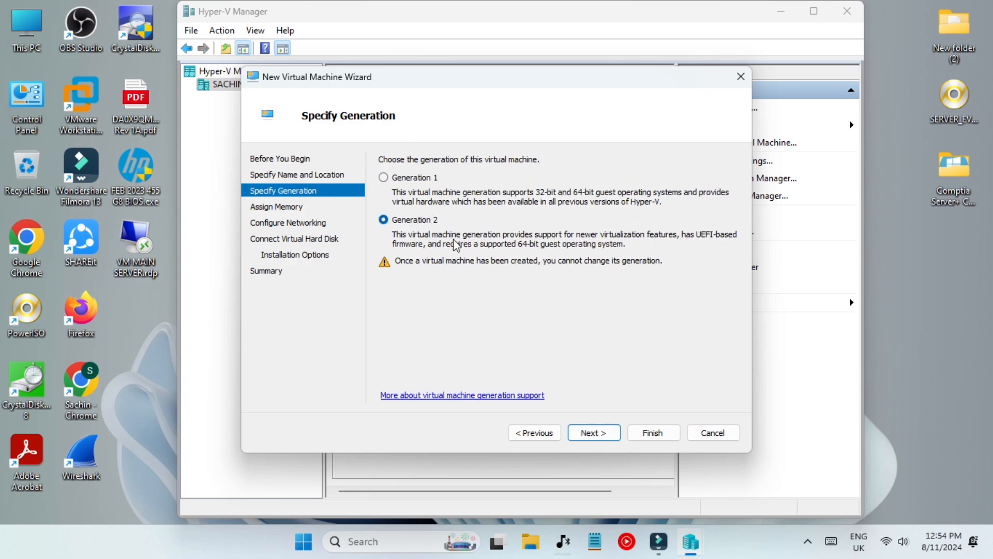
left_click(606, 437)
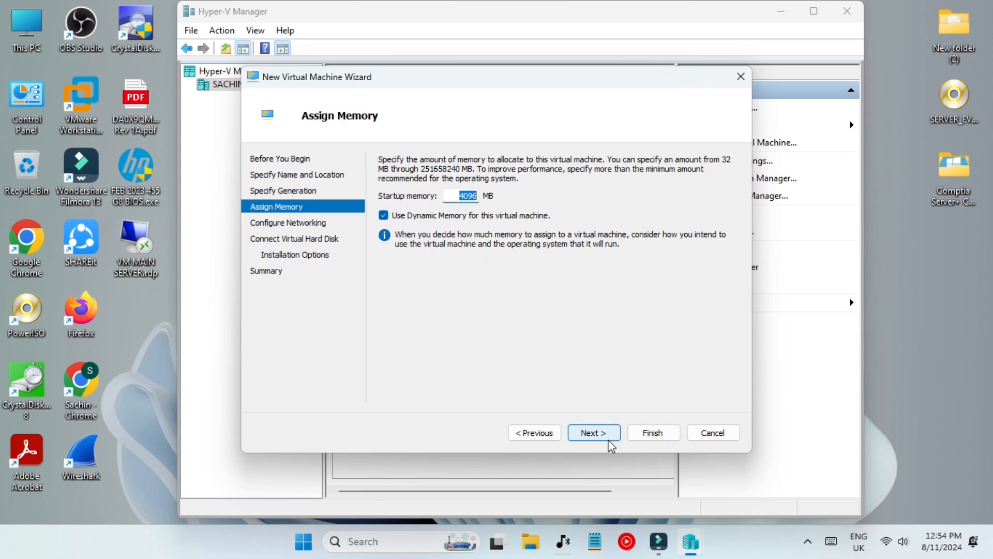
Replace the 4096 MB startup memory with a new value and continue to networking.
left_click(409, 223)
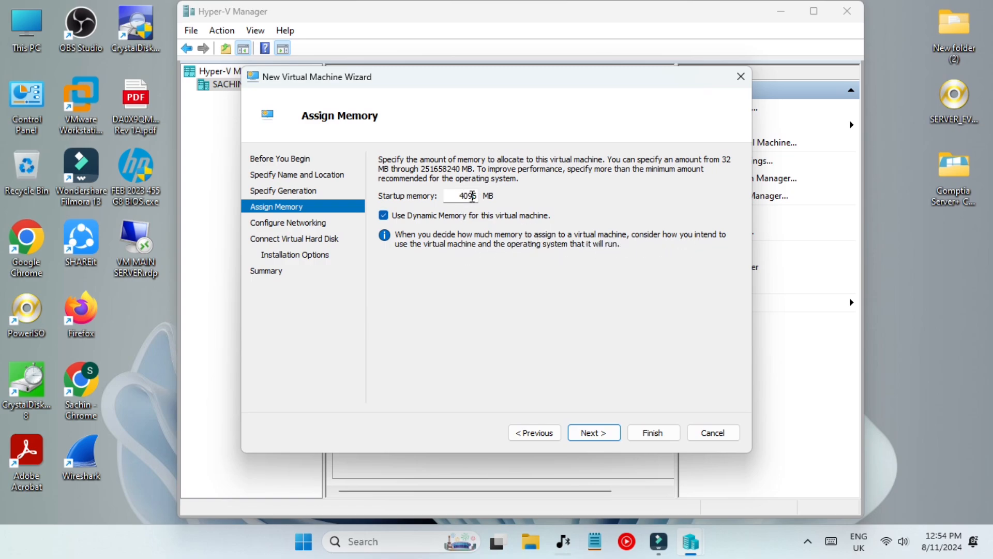
double_click(472, 196)
key("BackSpace")
key("BackSpace")
key("BackSpace")
key("BackSpace")
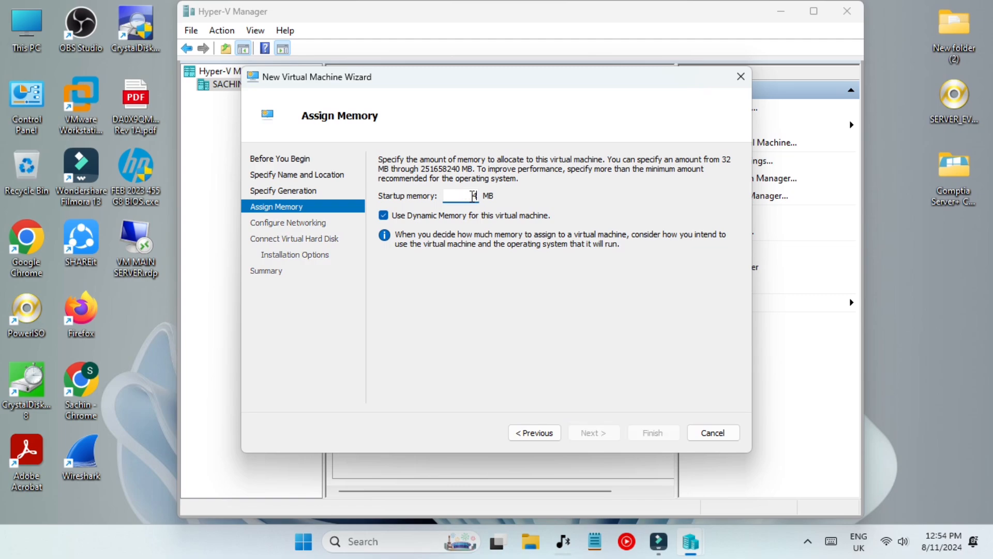
type("6000")
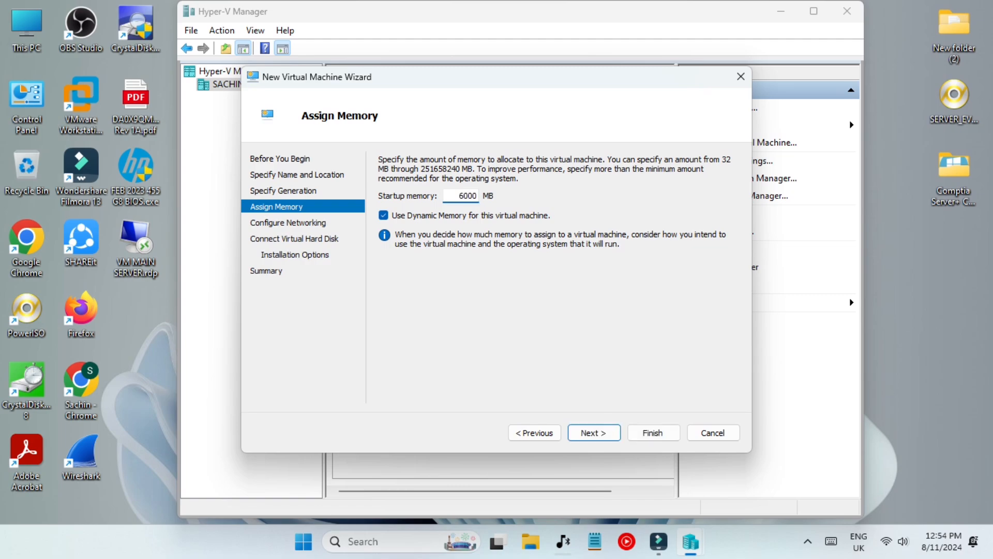
left_click(595, 433)
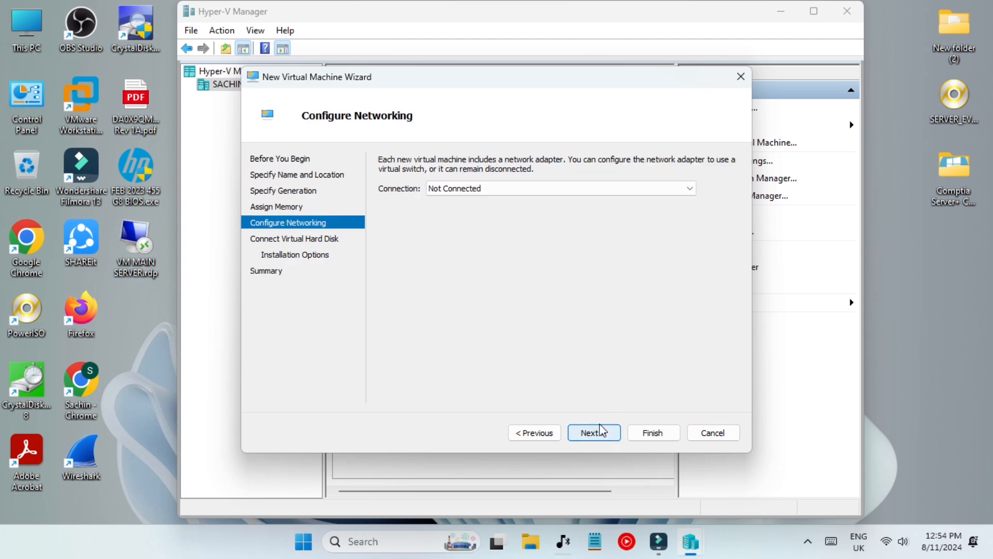
Choose the network connection and set the TestRDPserver.vhdx virtual hard disk to 30 GB.
left_click(485, 189)
left_click(499, 213)
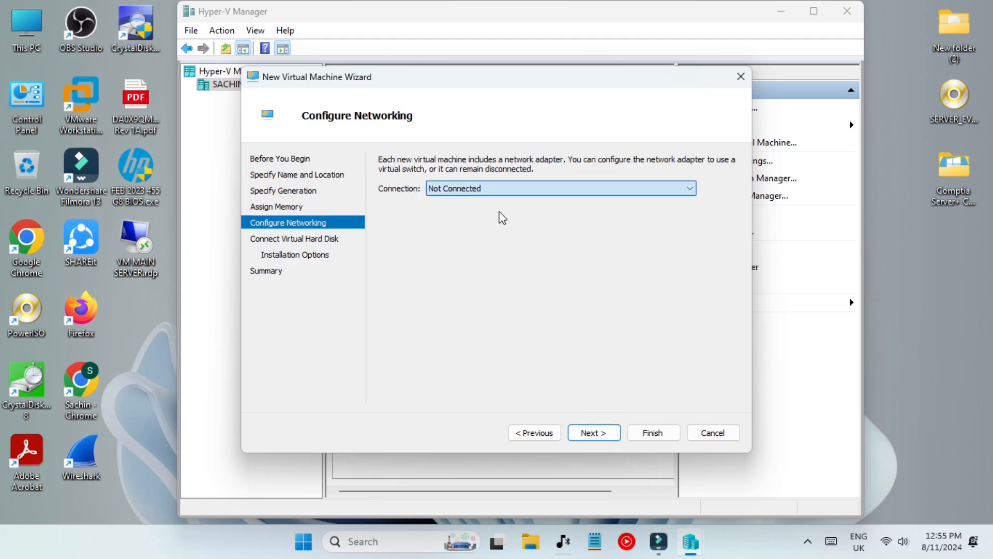
left_click(593, 433)
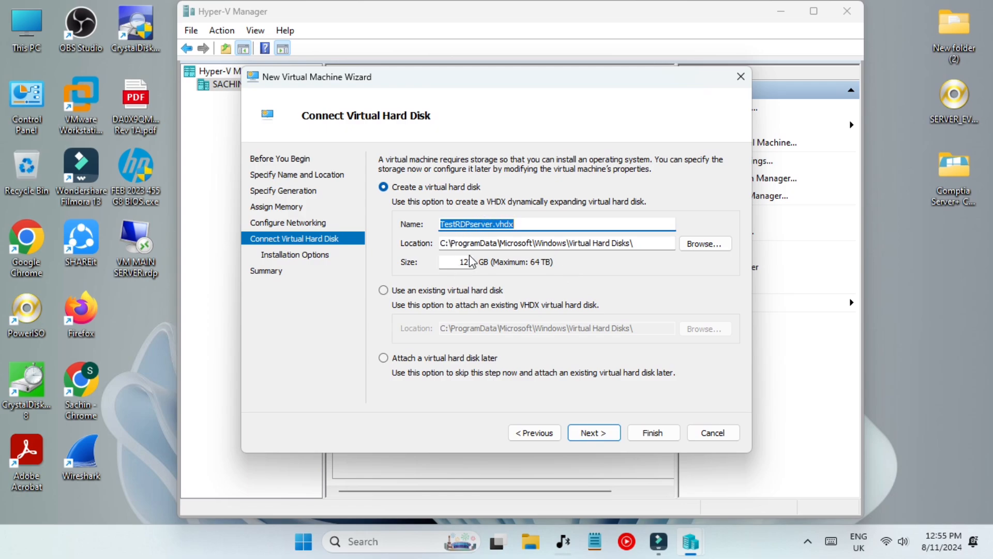
double_click(470, 261)
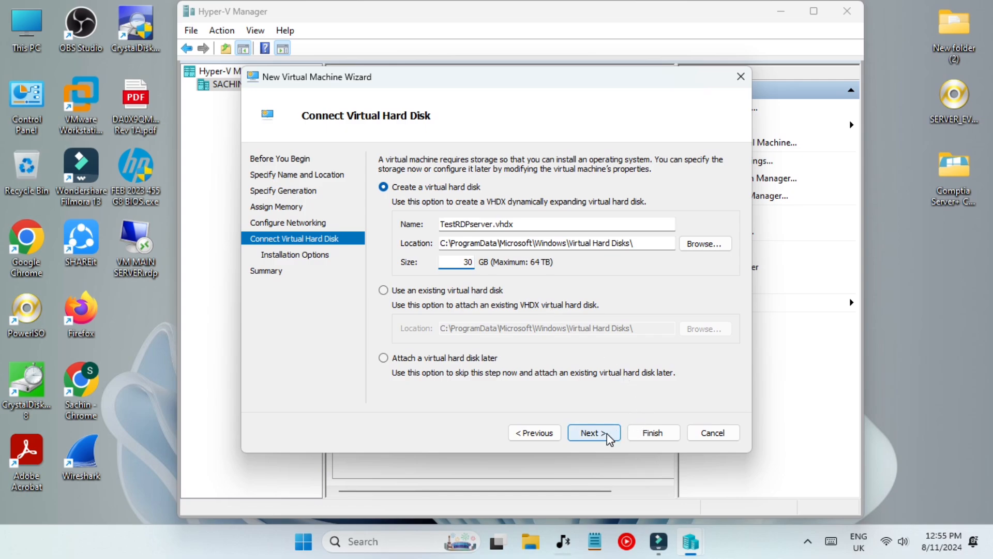
left_click(594, 432)
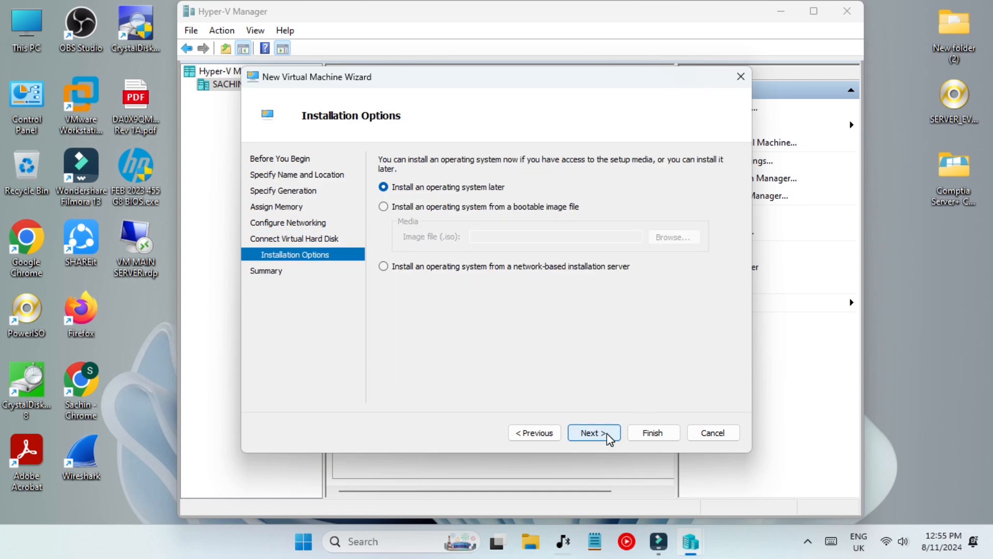
Install from SERVER_EVAL_x64FRE_en-us.iso on the Desktop and finish creating the VM.
left_click(472, 208)
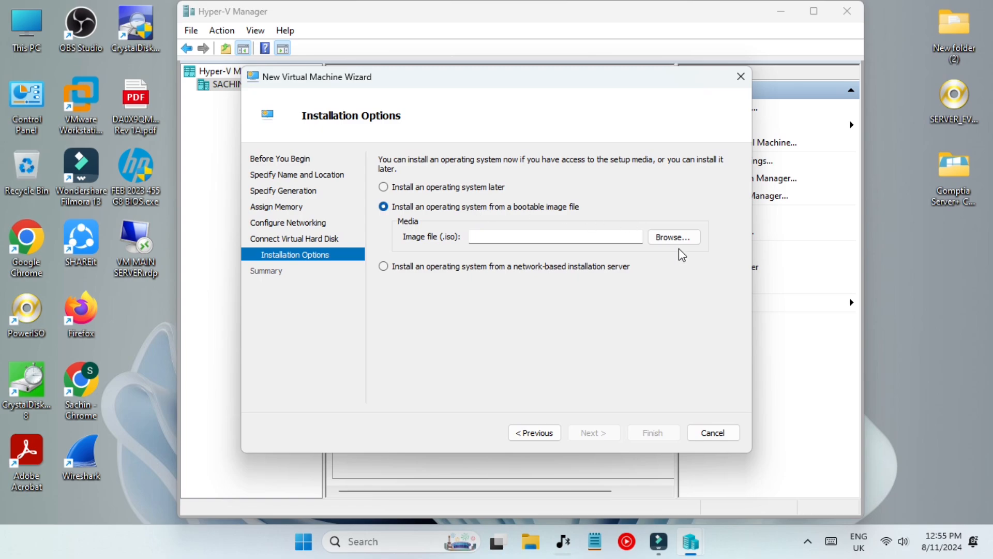
left_click(687, 236)
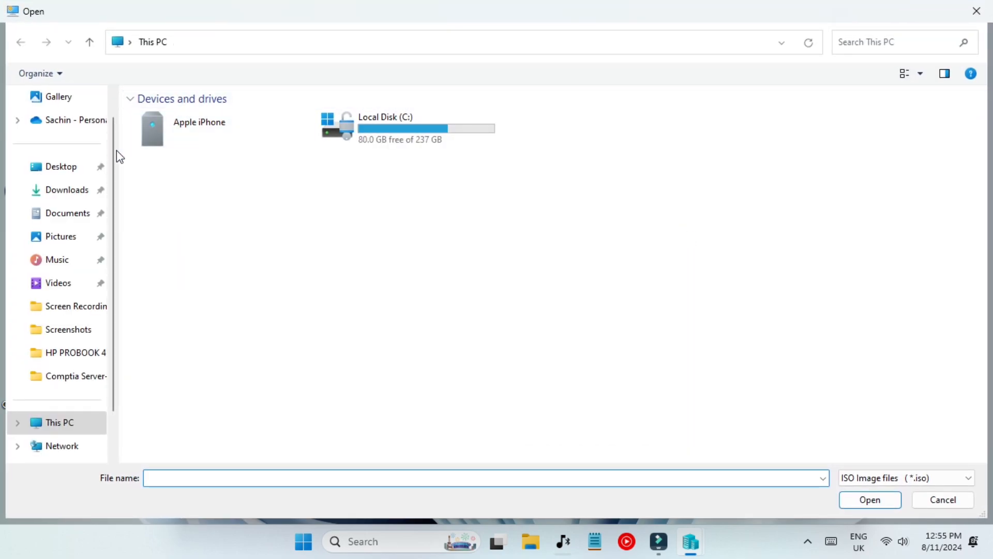
left_click(76, 174)
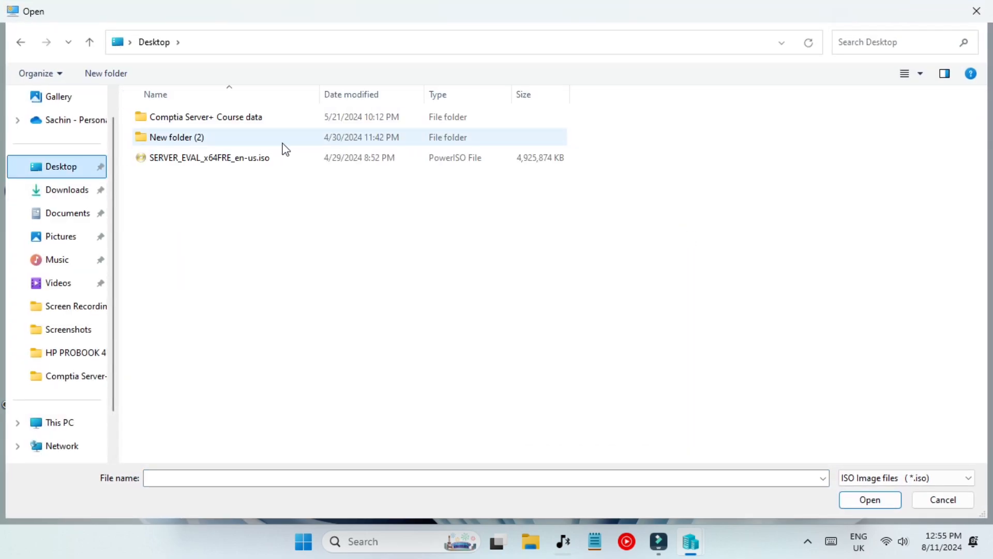
double_click(187, 157)
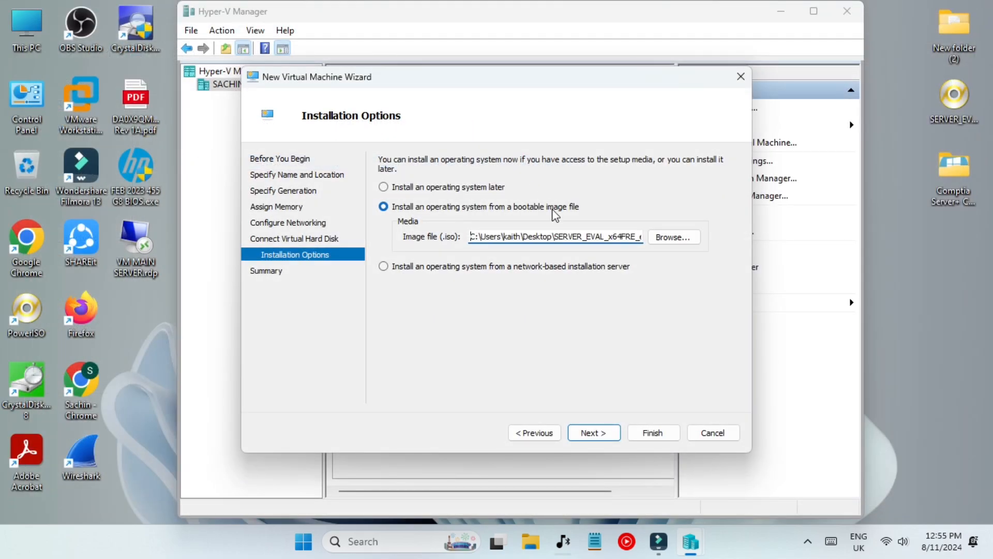
left_click(595, 432)
left_click(650, 433)
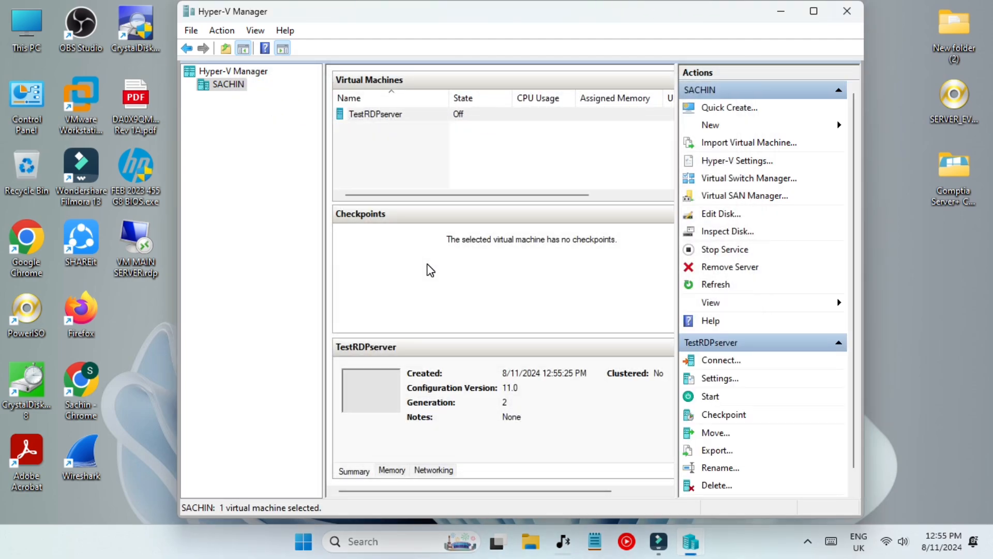
Select TestRDPserver, then launch Task Manager by searching 'task'.
left_click(401, 115)
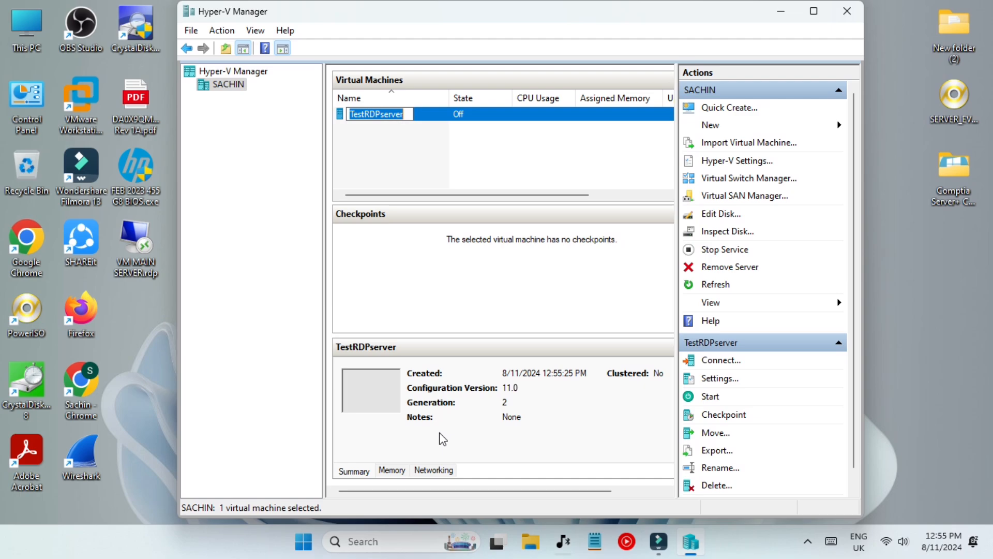
left_click(377, 540)
type("task")
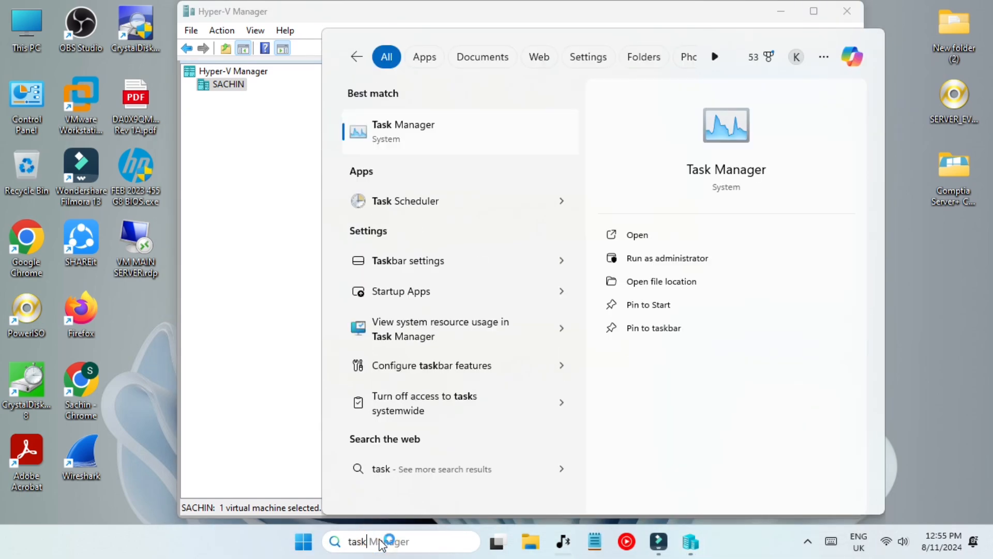
key("Return")
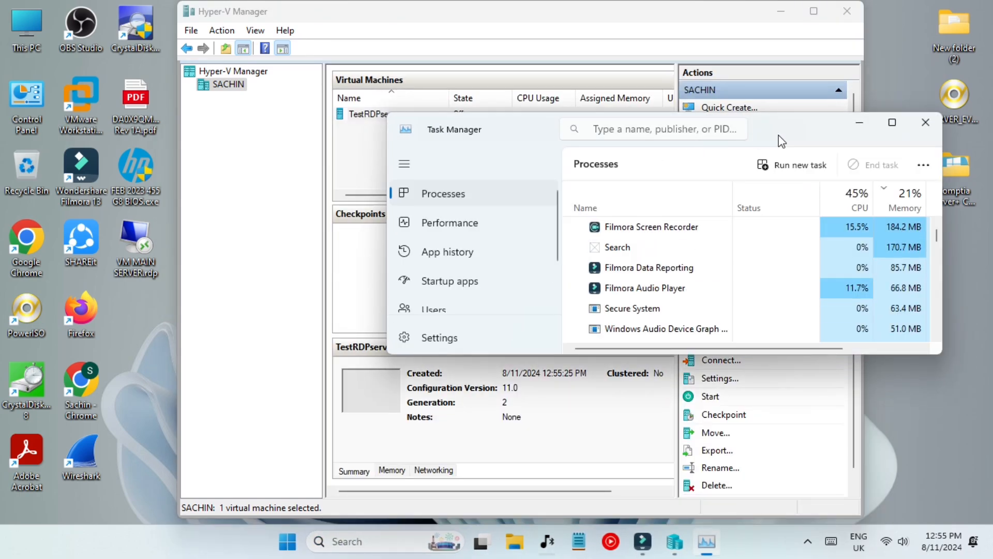
left_click_drag(786, 125, 531, 153)
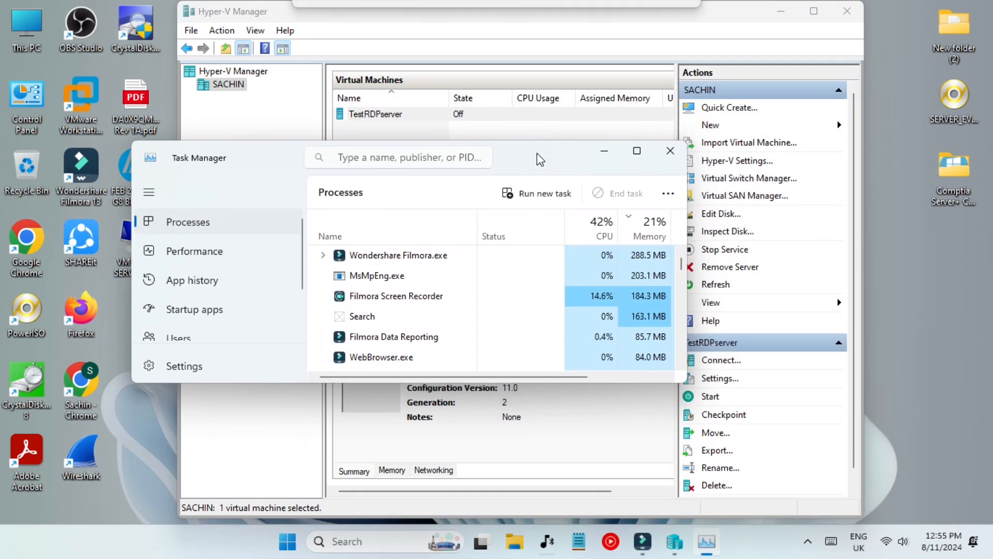
Review the Performance CPU and 24.0 GB memory details, then minimize Task Manager.
left_click(195, 252)
left_click_drag(455, 383, 459, 469)
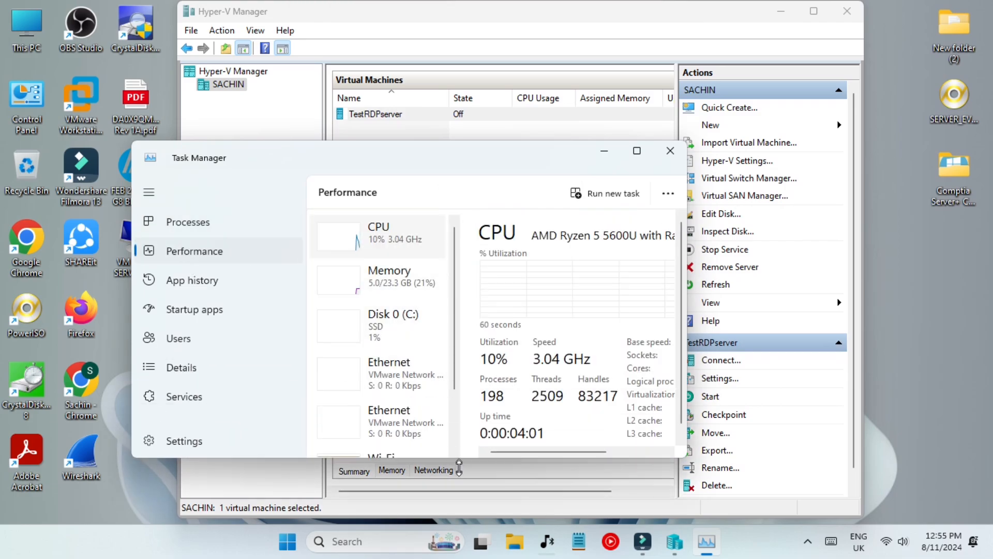
scroll(401, 377, "down", 1)
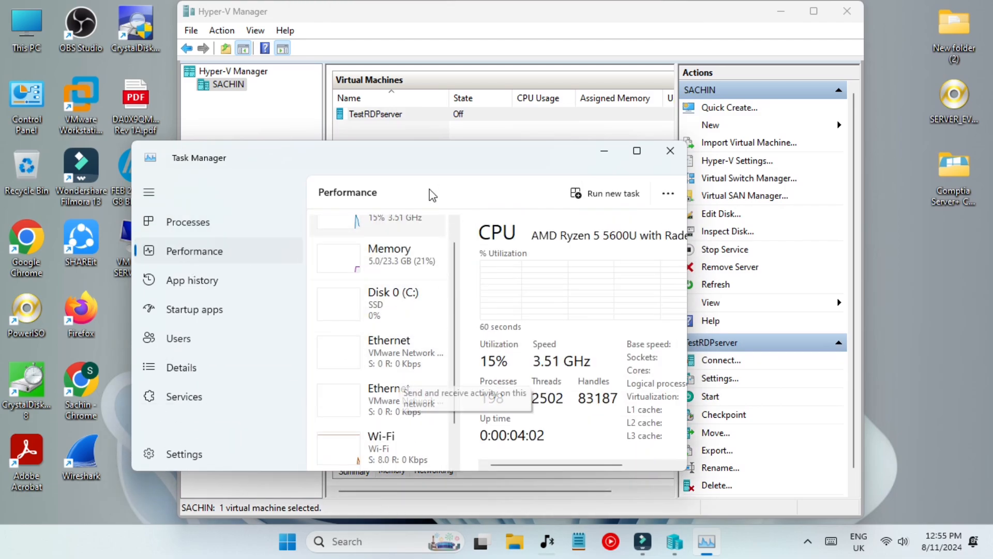
double_click(444, 160)
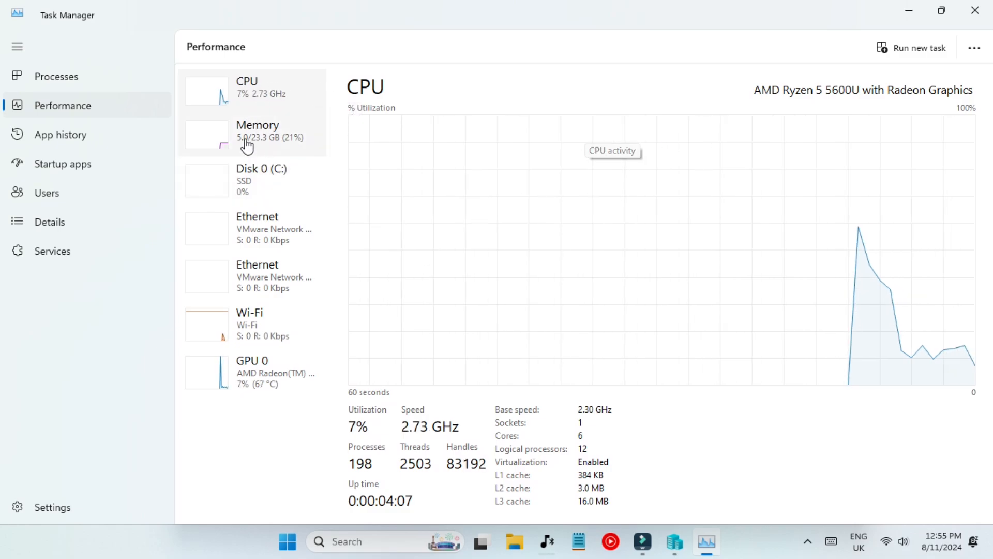
left_click(280, 140)
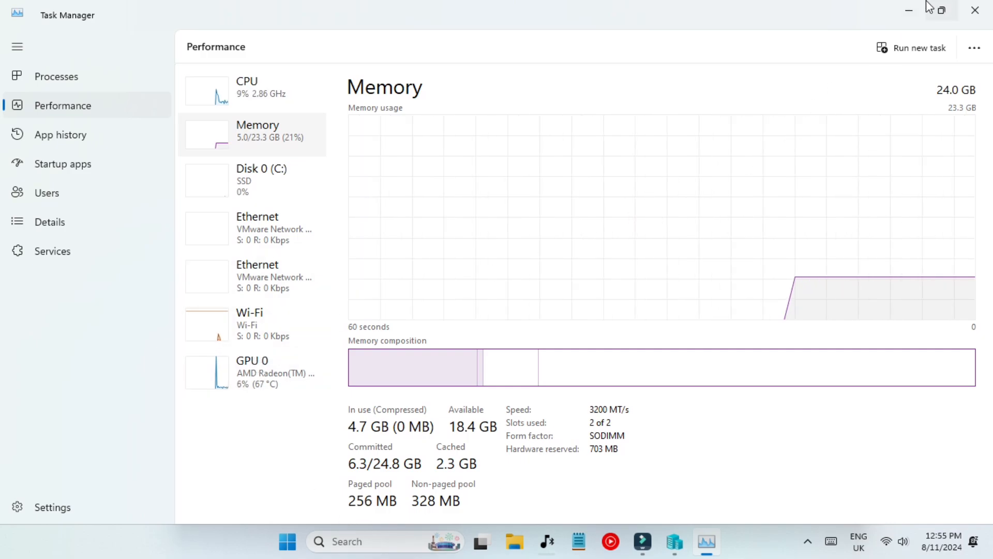
left_click(908, 10)
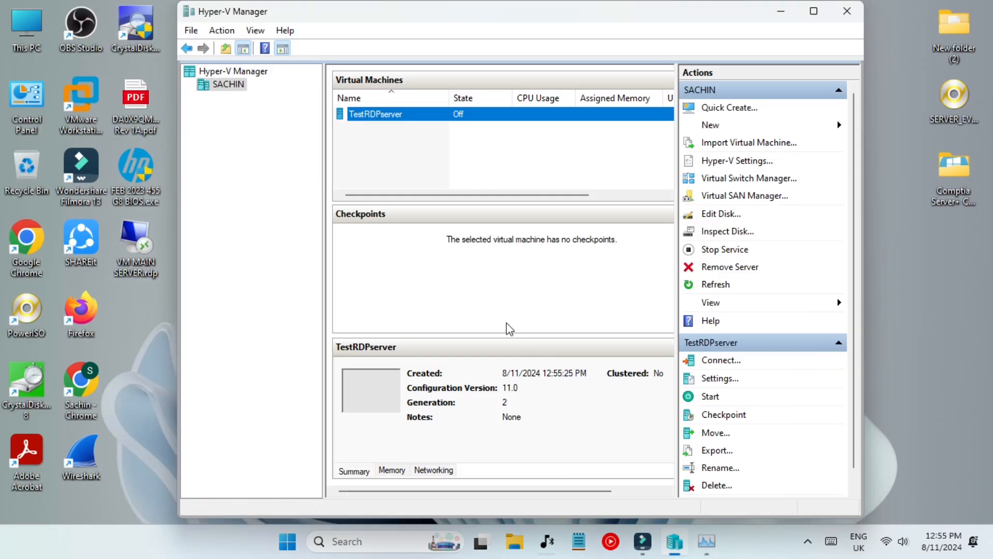
Connect to TestRDPserver, start it, and boot from the installation DVD.
double_click(538, 114)
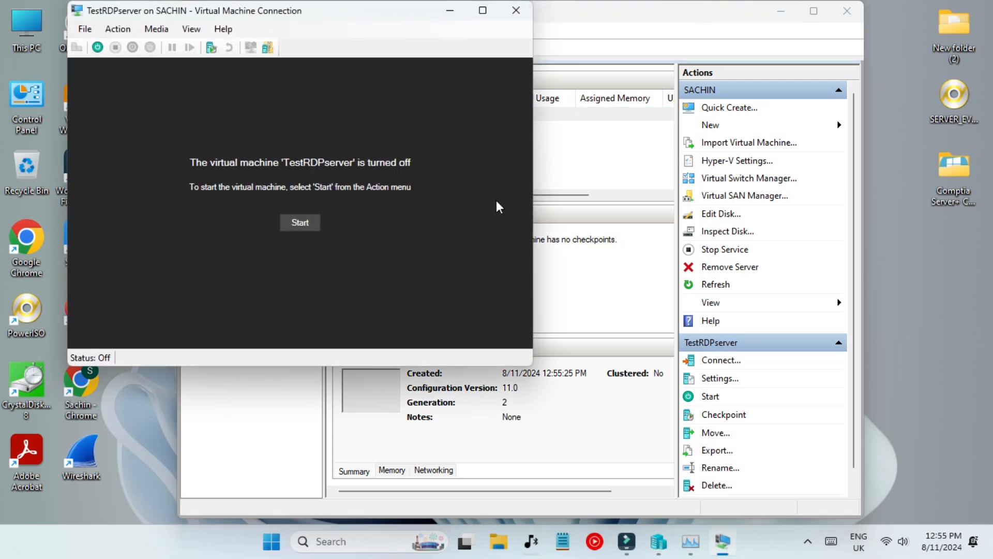
left_click_drag(317, 20, 475, 115)
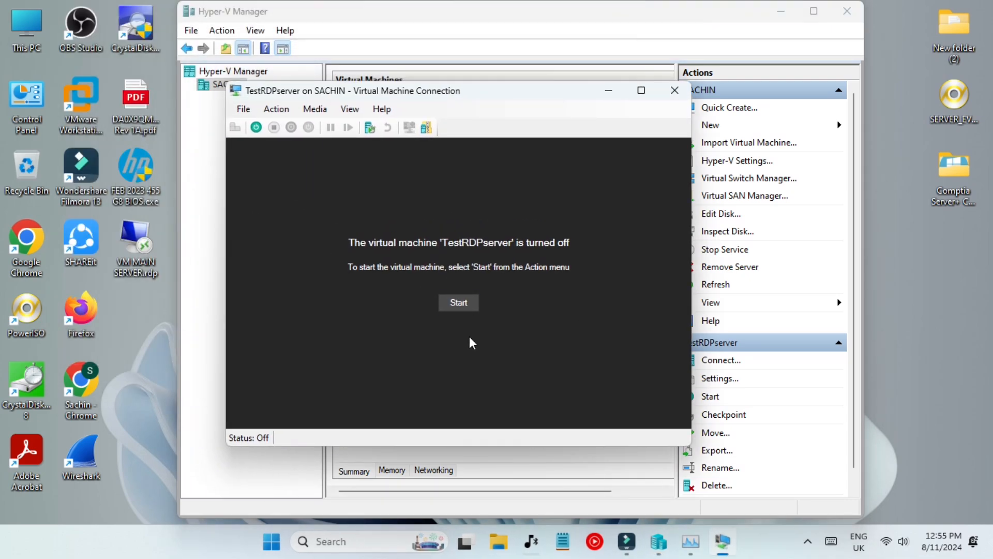
left_click(458, 305)
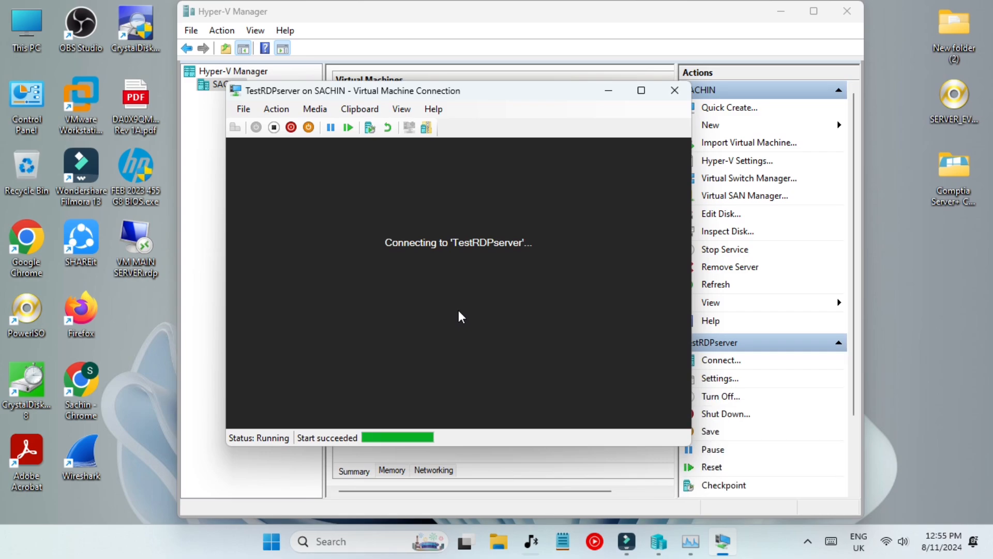
key("Return")
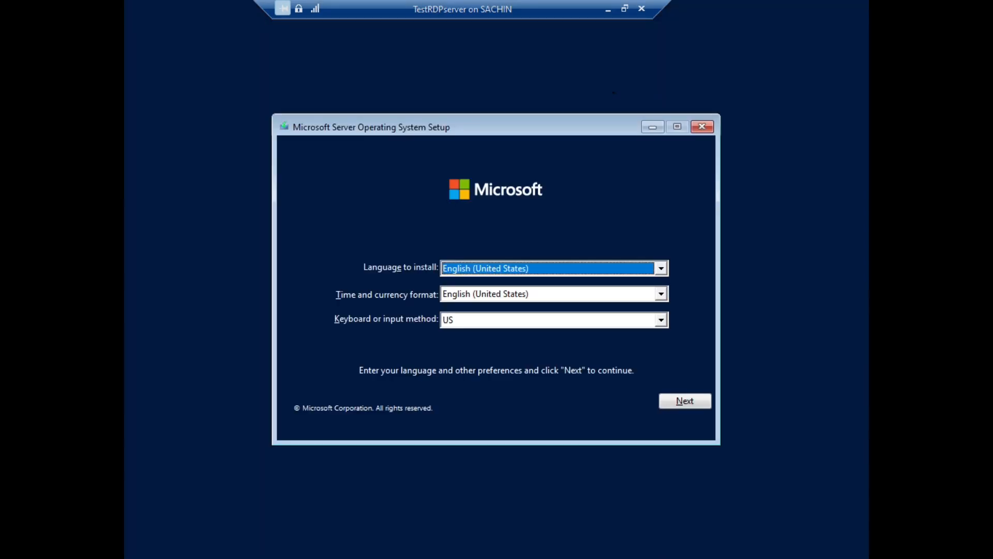
Begin setup with default language, choose Standard Evaluation (Desktop Experience), and pass the license terms.
left_click(685, 395)
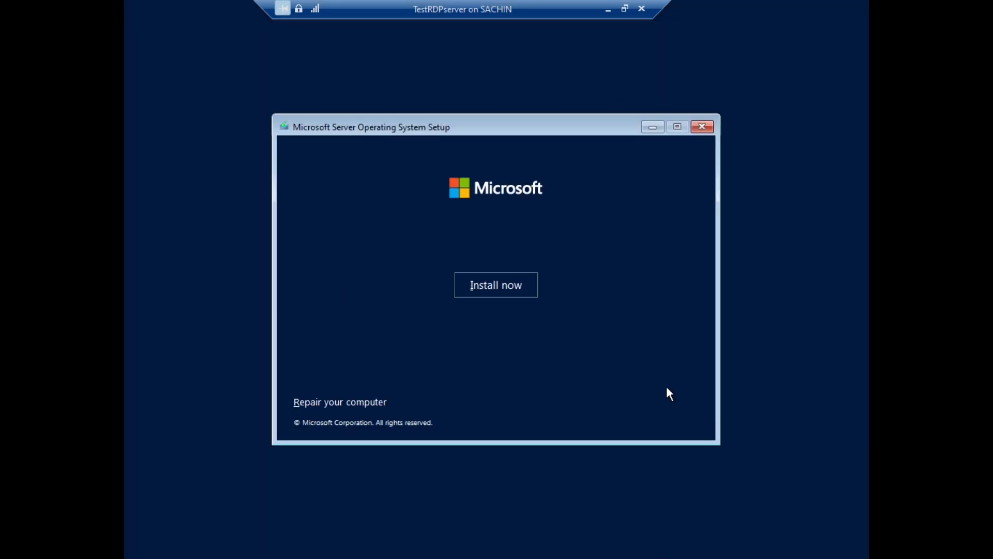
left_click(492, 291)
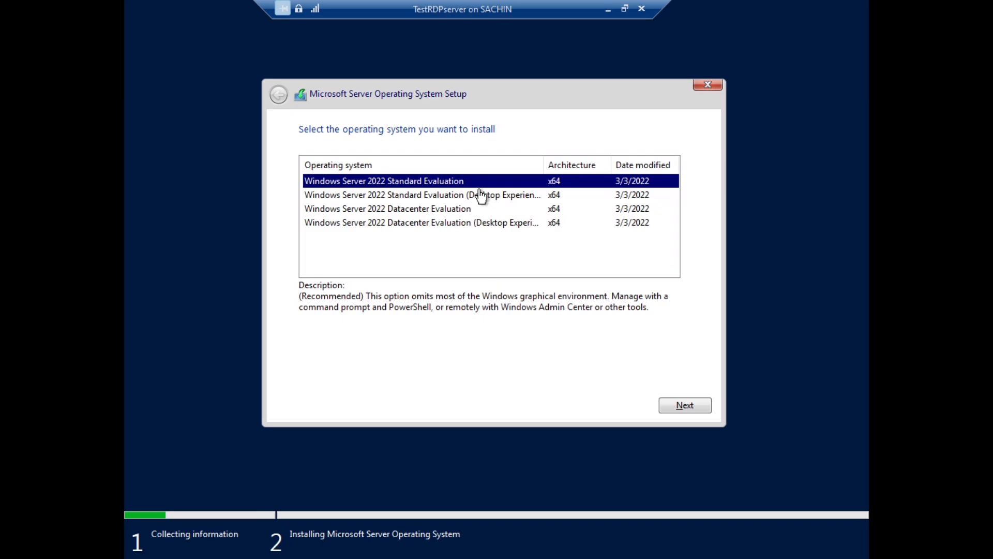
left_click(446, 195)
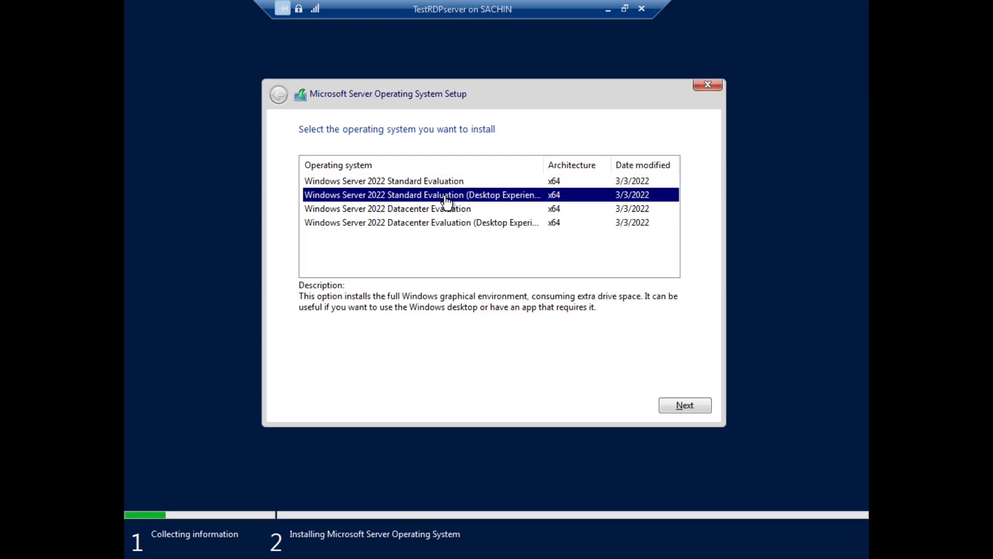
left_click(681, 407)
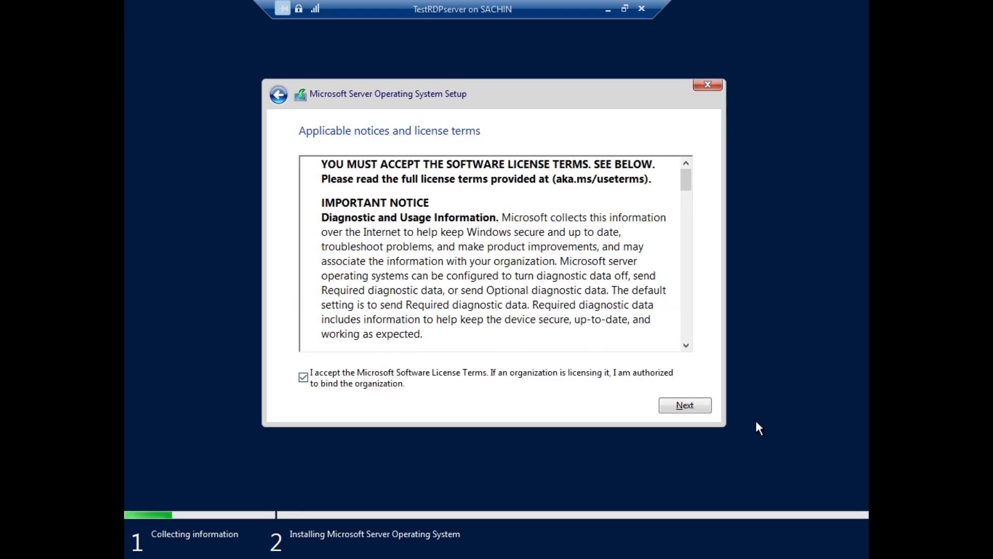
left_click(699, 411)
Choose Custom install, create a 30720 MB partition, install onto Partition 3, and restart.
left_click(466, 238)
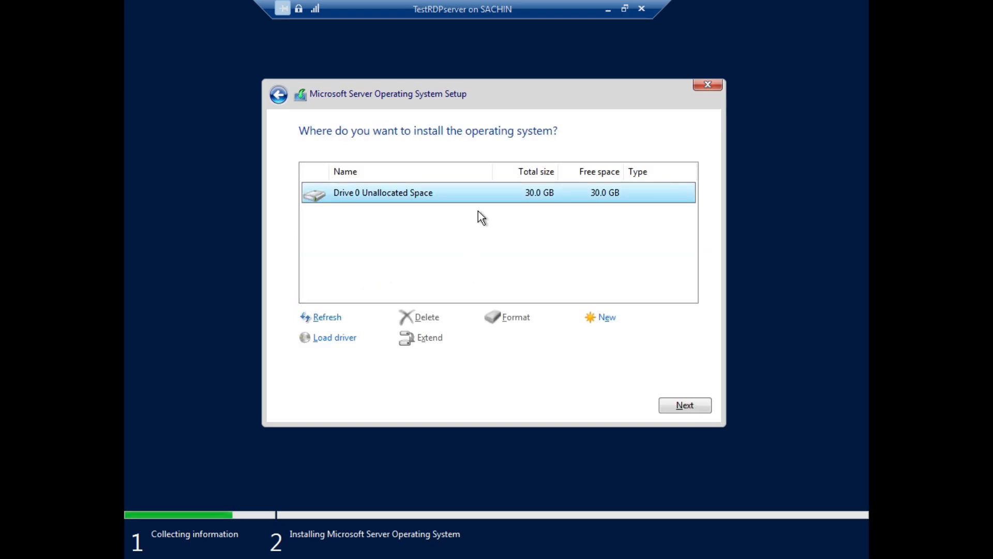
left_click(609, 318)
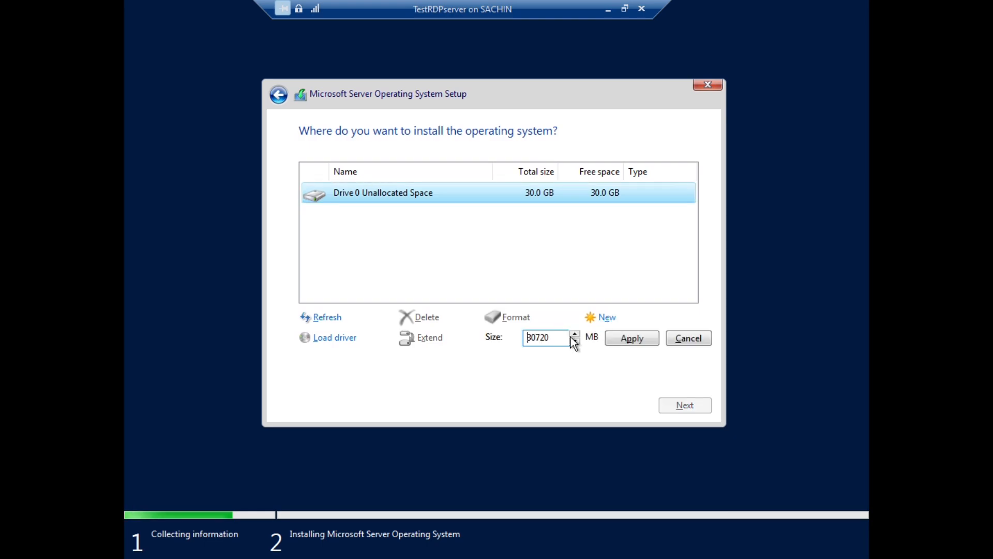
left_click(617, 338)
left_click(615, 337)
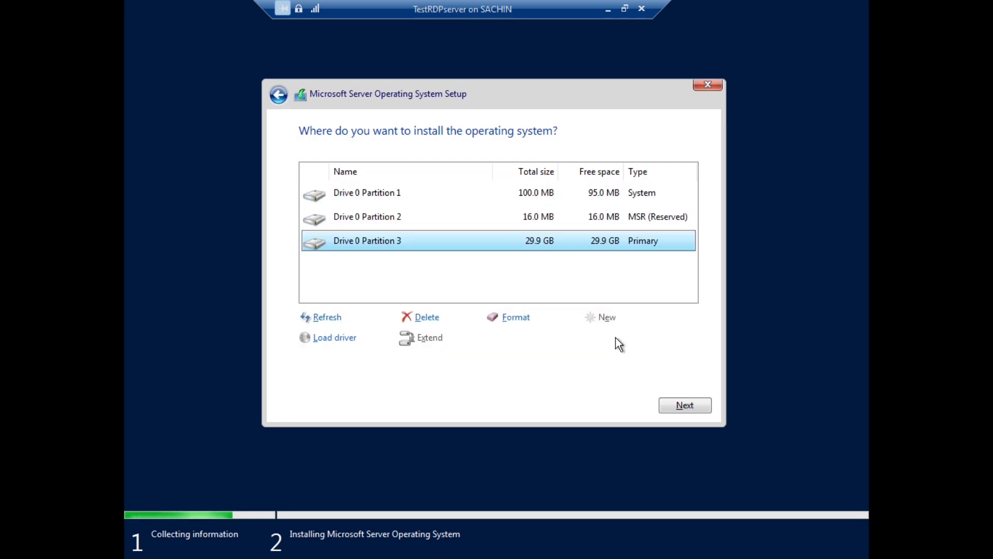
left_click(671, 404)
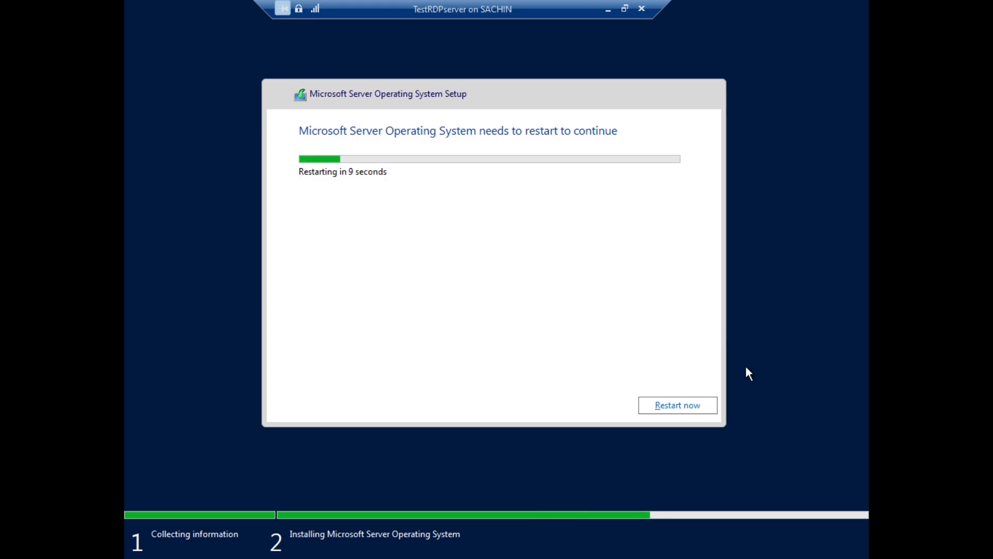
left_click(667, 406)
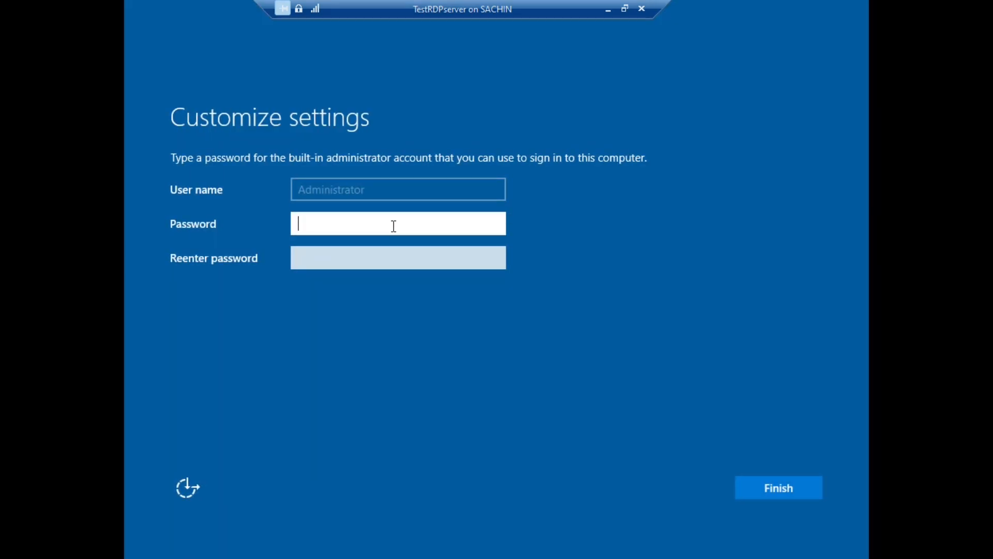
Enter the Administrator password, checking it with the reveal icon.
type("P@ss")
key("BackSpace")
key("BackSpace")
key("BackSpace")
key("BackSpace")
type("••••••••••")
left_click(494, 223)
left_click(494, 223)
left_click_drag(492, 224, 491, 224)
key("Tab")
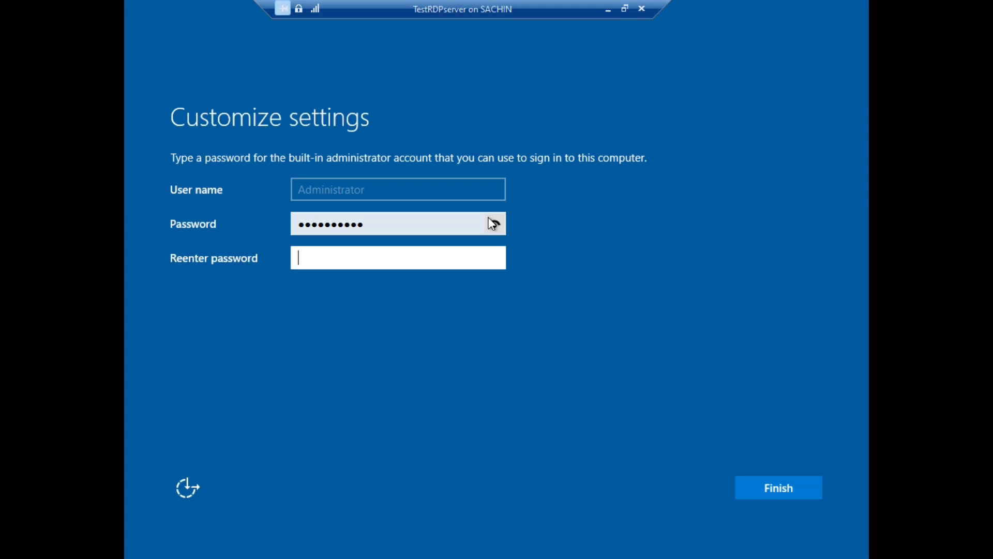
left_click(446, 229)
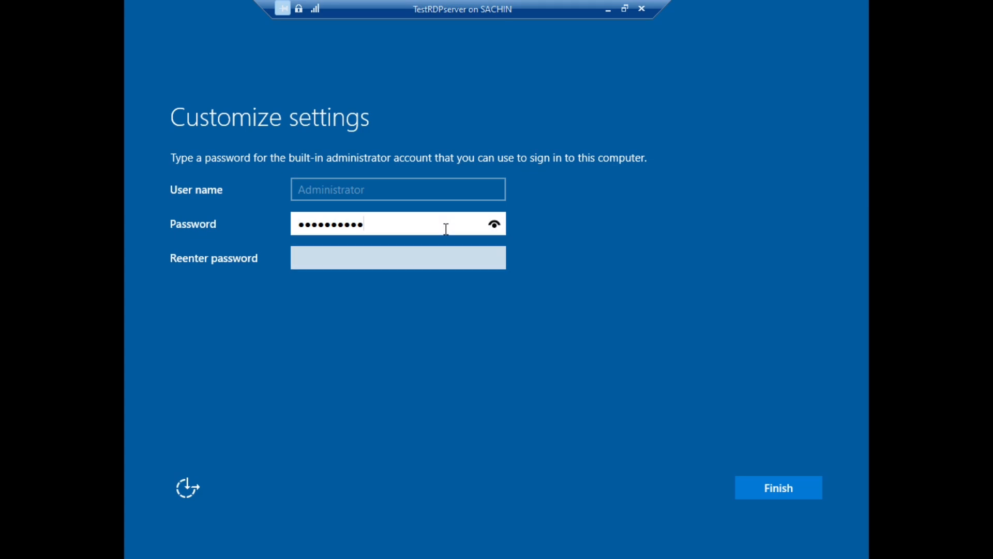
type("@123")
Re-enter the password in the confirmation field, verify it, and finish setup.
left_click(426, 259)
type("•••••••")
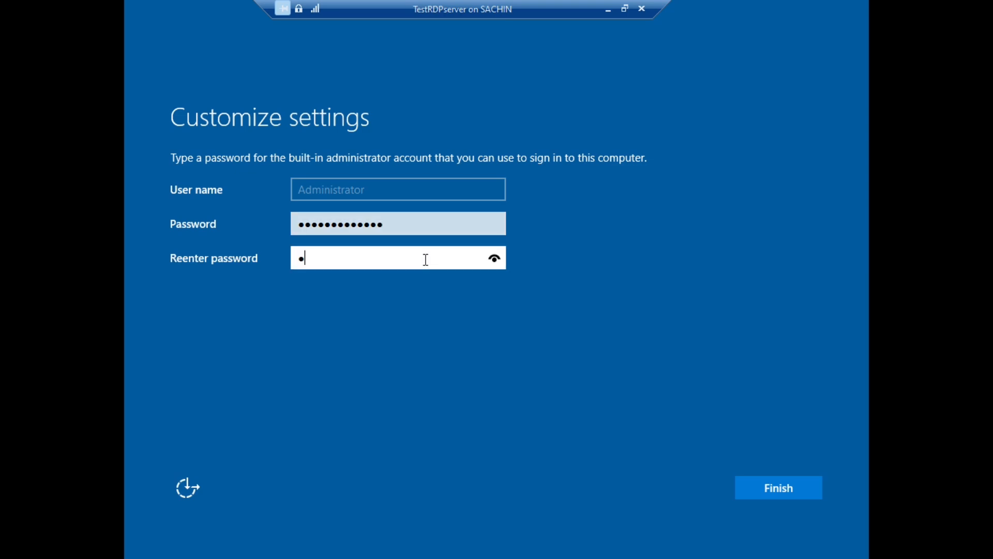
type("•••••••")
left_click(494, 258)
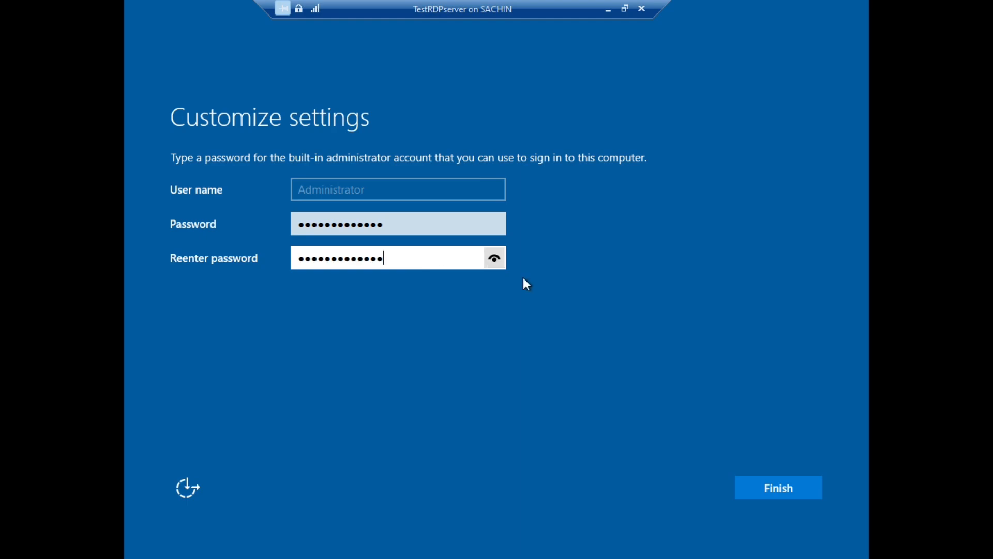
left_click(782, 485)
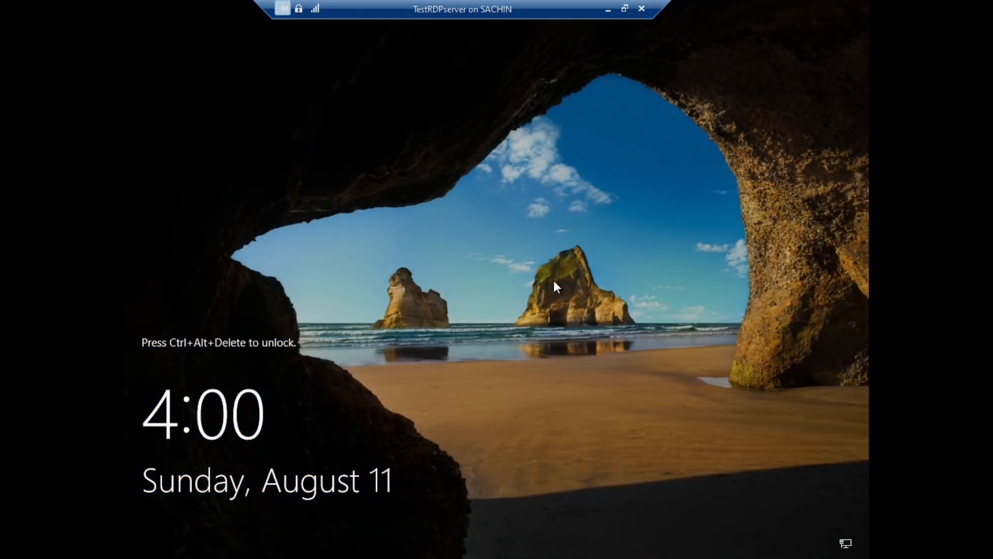
Send Ctrl+Alt+Delete to the VM, sign in as Administrator with its password, and return to full screen.
left_click(624, 8)
left_click(168, 37)
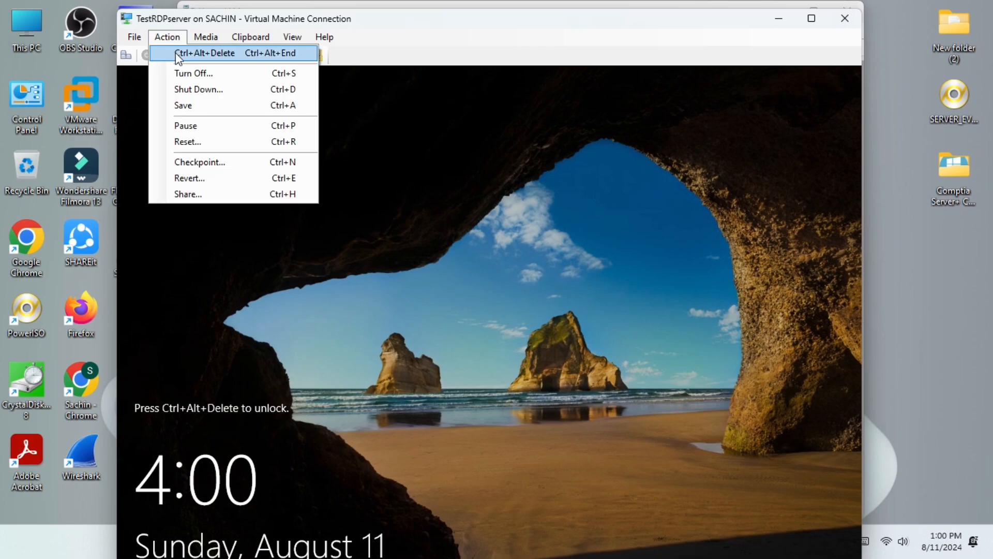
left_click(178, 53)
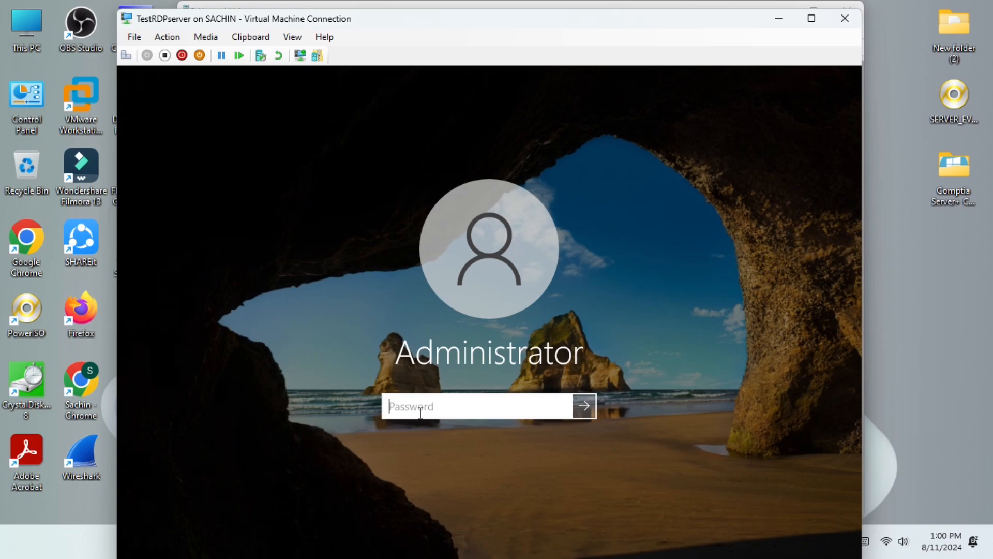
type("••••••••••••")
key("Return")
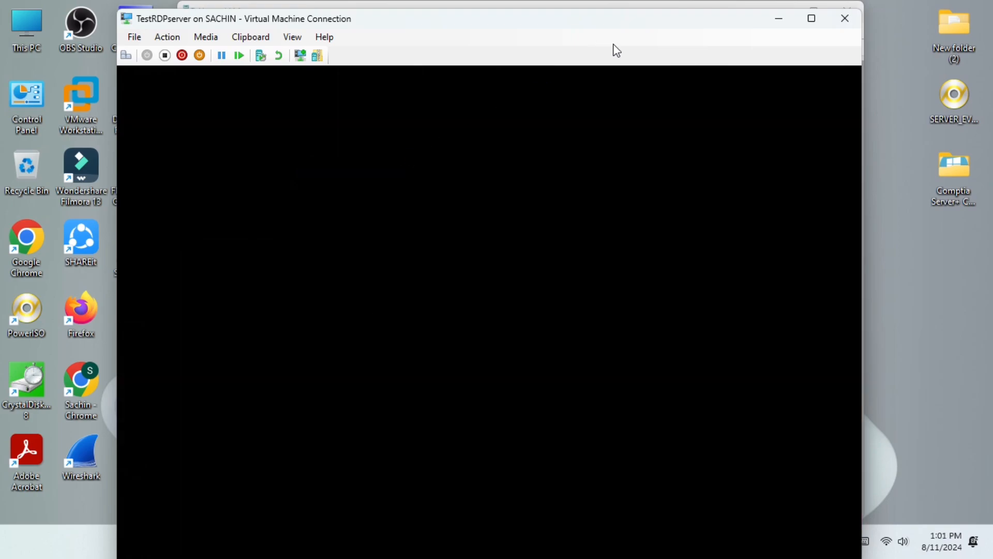
left_click(814, 18)
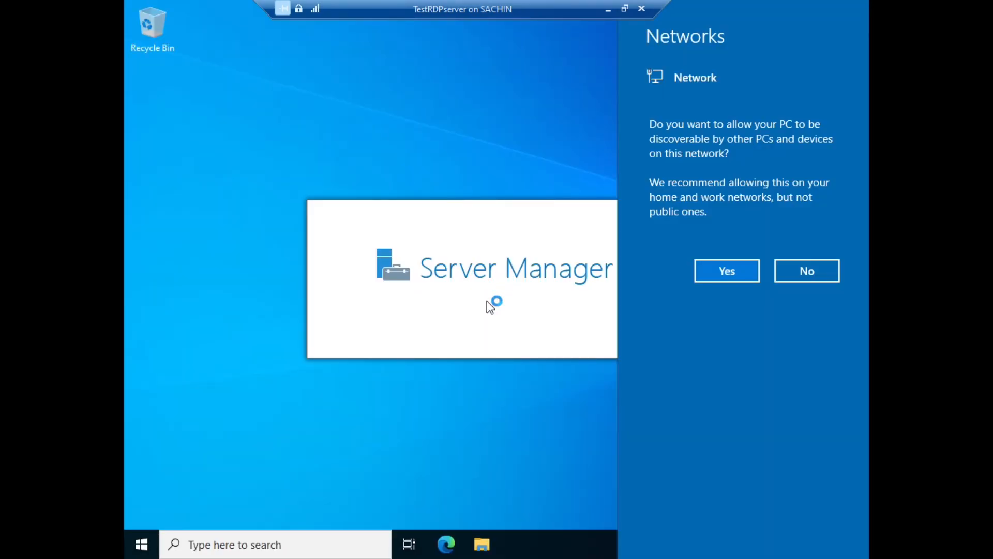
Make the server network-discoverable and permanently silence the Windows Admin Center notice.
left_click(735, 272)
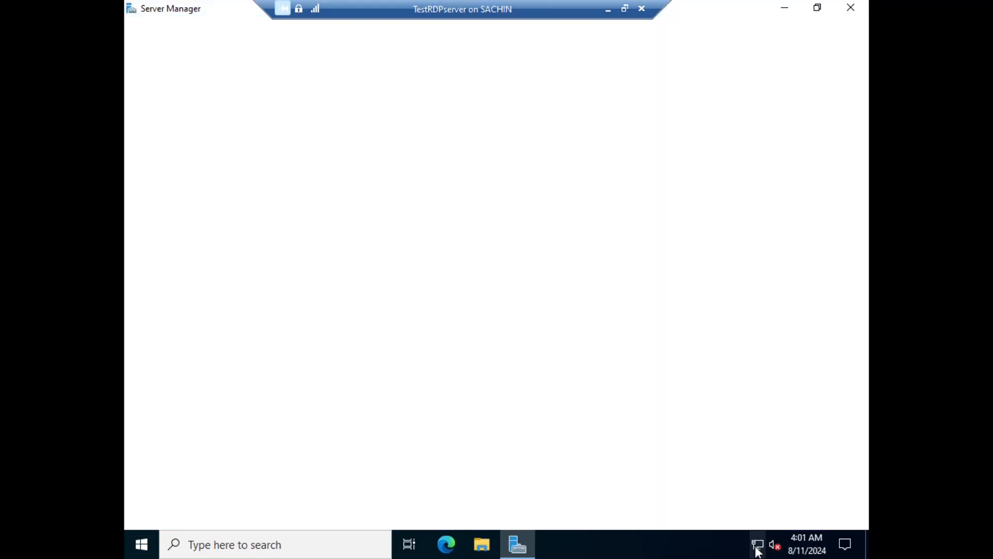
left_click(625, 9)
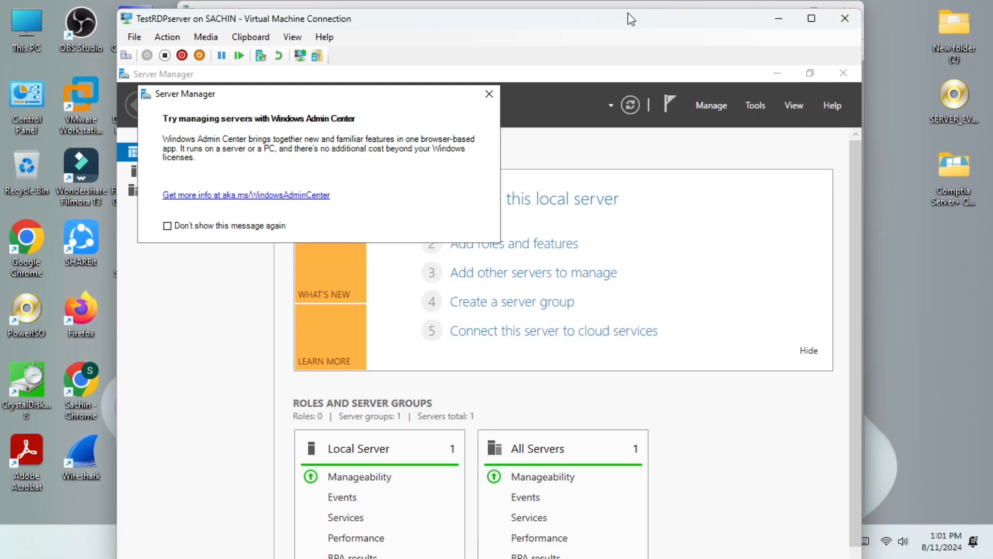
left_click(895, 541)
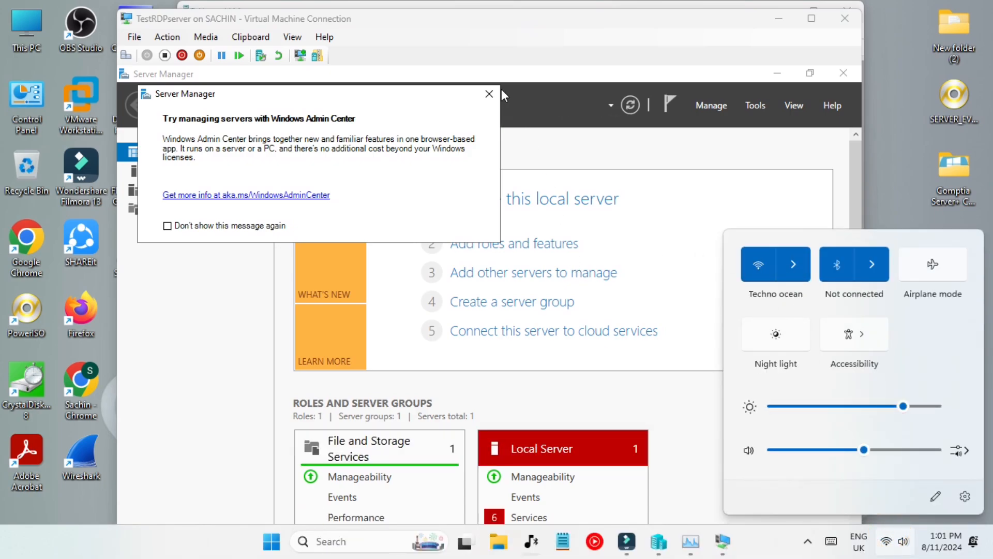
left_click(249, 231)
left_click(277, 230)
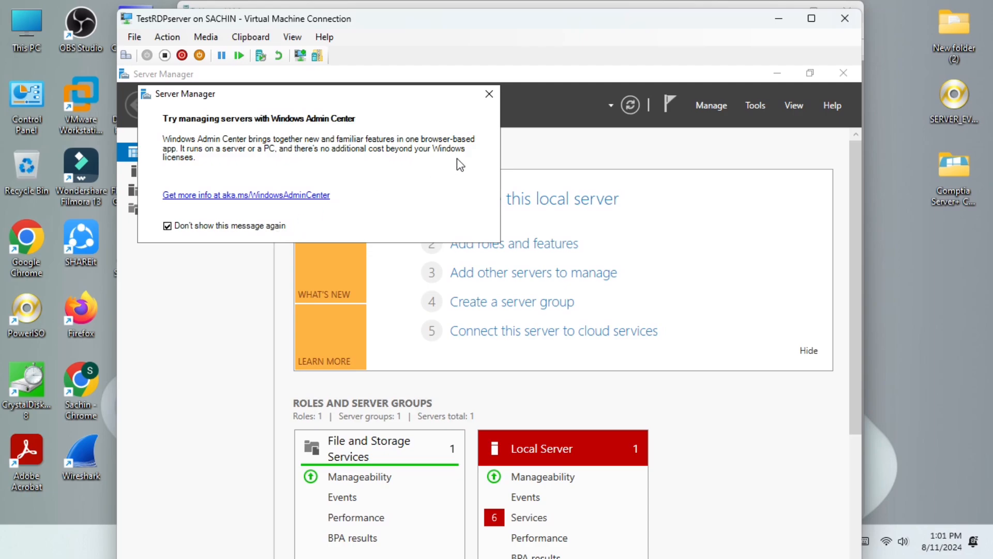
left_click(487, 95)
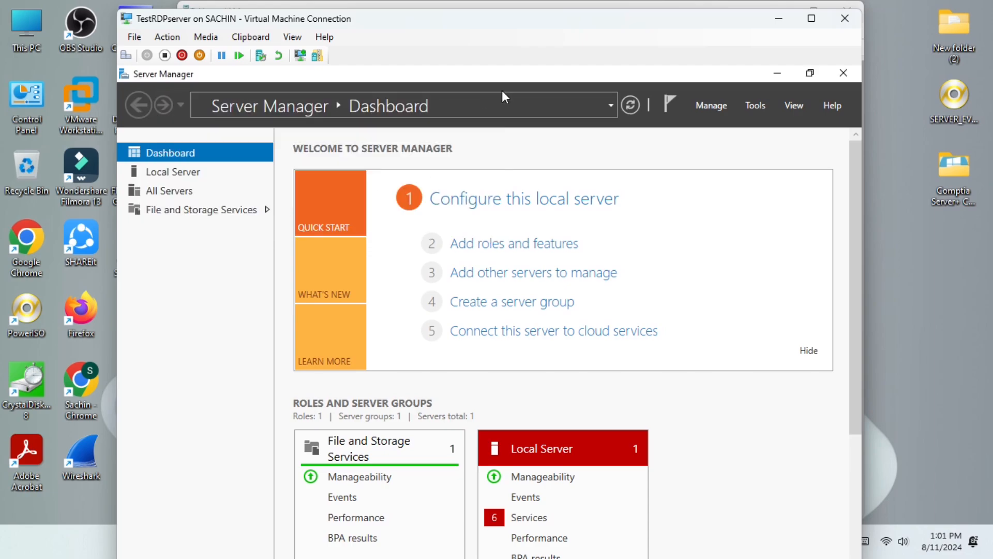
Set Server Manager not to start automatically at logon, then view the Local Server page.
left_click(755, 106)
left_click(711, 103)
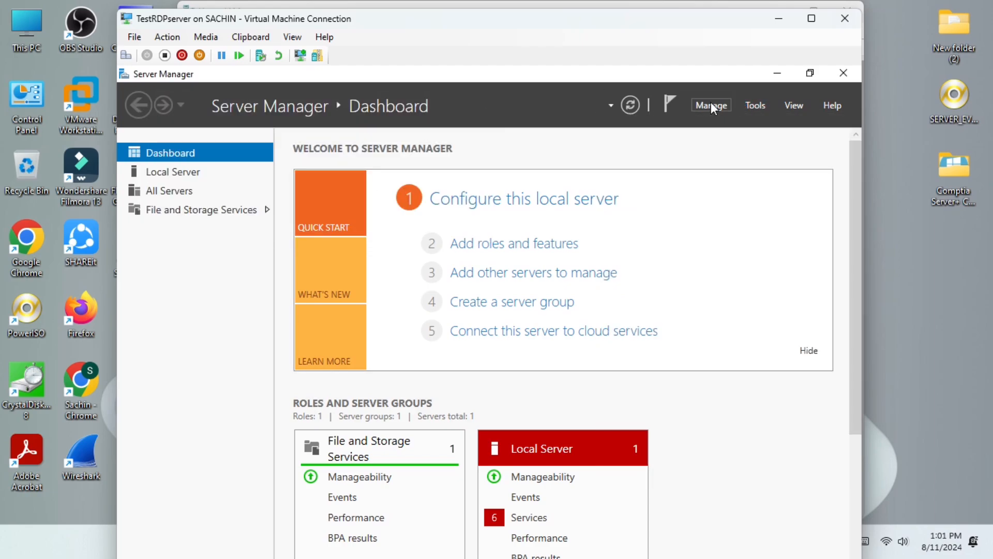
left_click(711, 103)
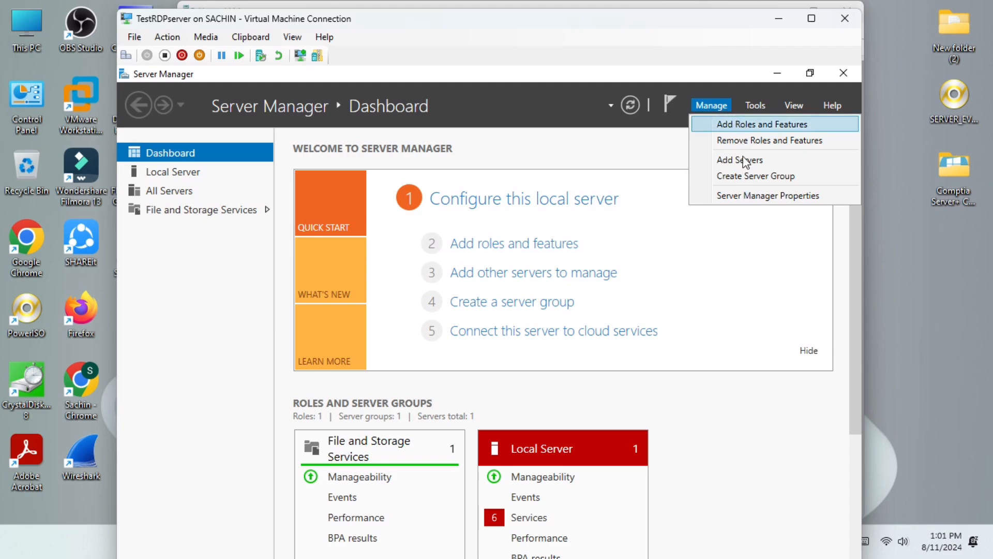
left_click(755, 197)
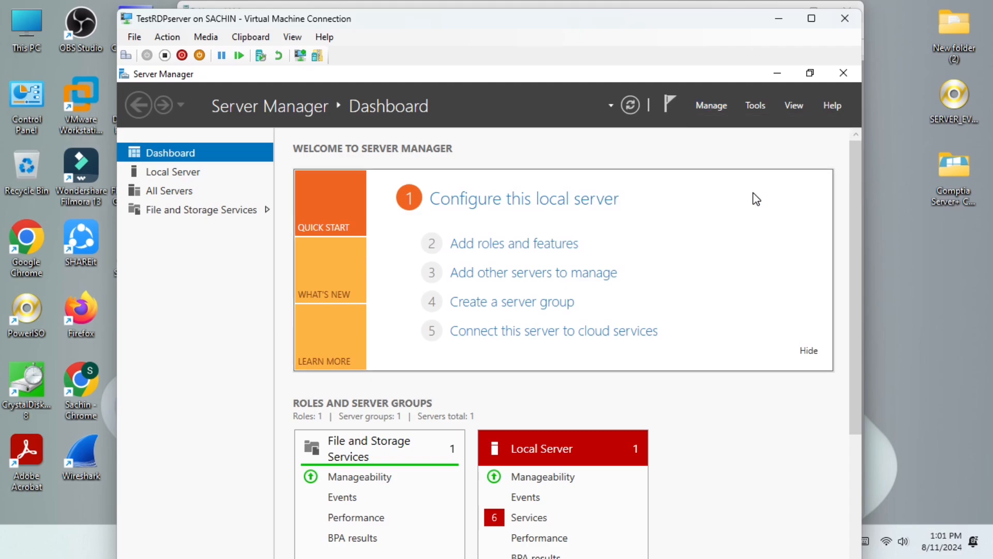
left_click(403, 363)
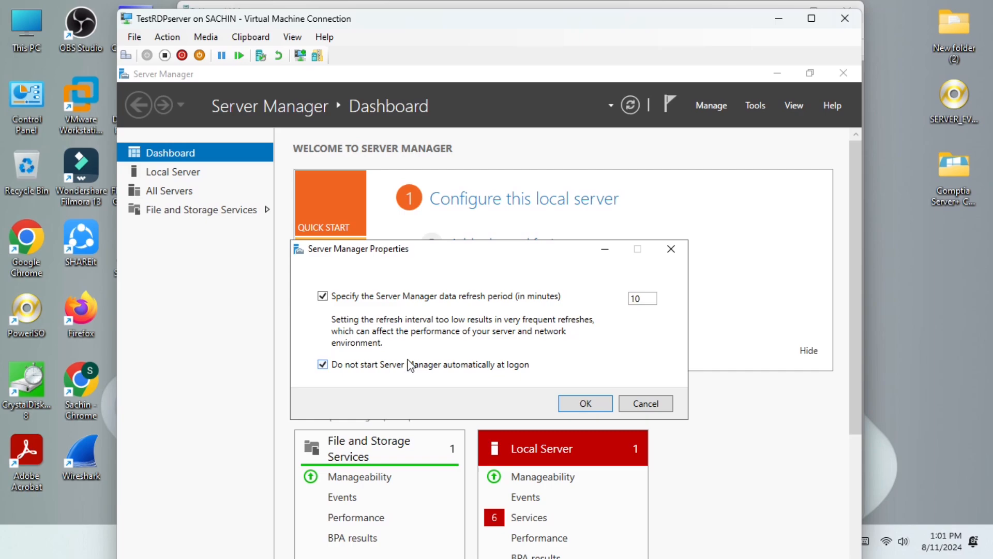
left_click(569, 402)
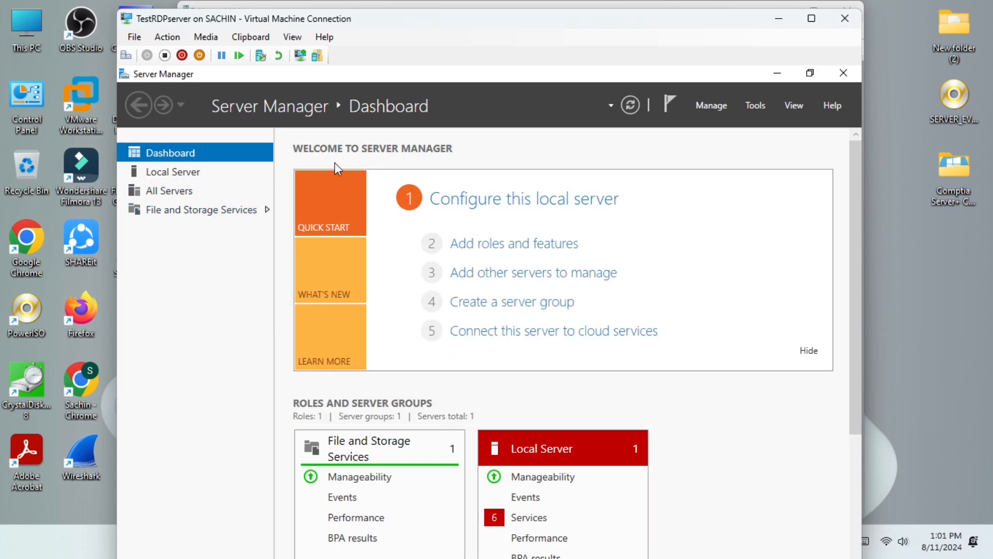
left_click(154, 172)
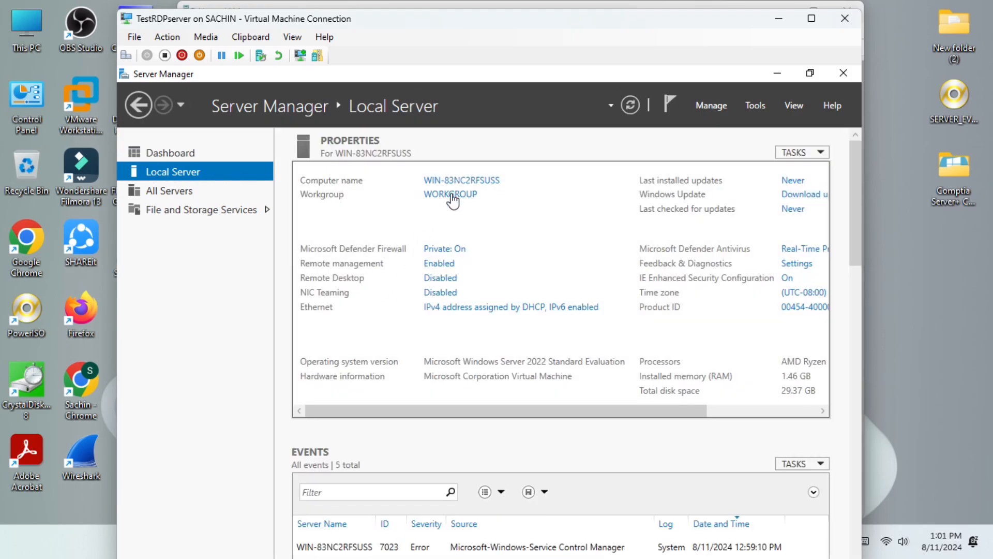
Switch Remote Desktop to 'Allow remote connections to this computer' and acknowledge the firewall notice.
left_click(440, 278)
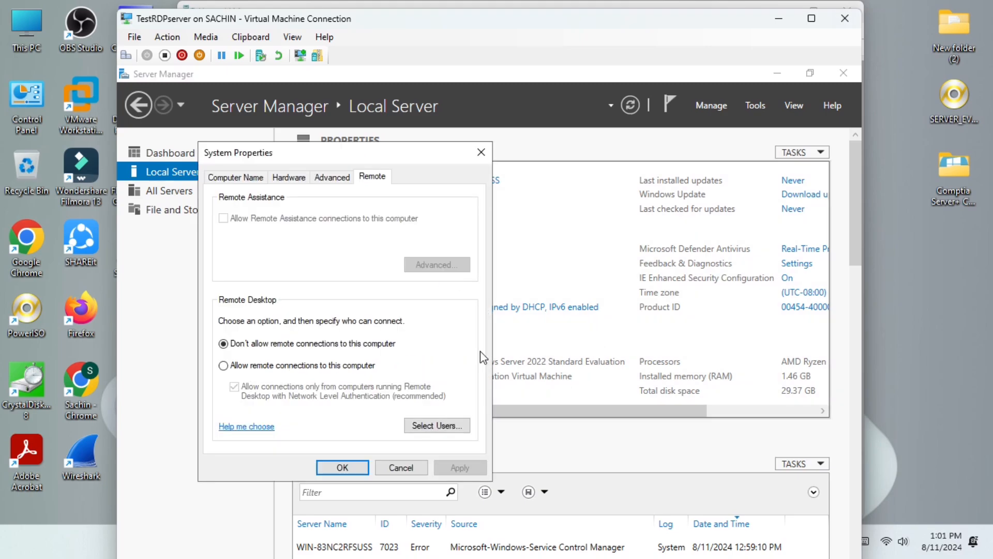
left_click(277, 366)
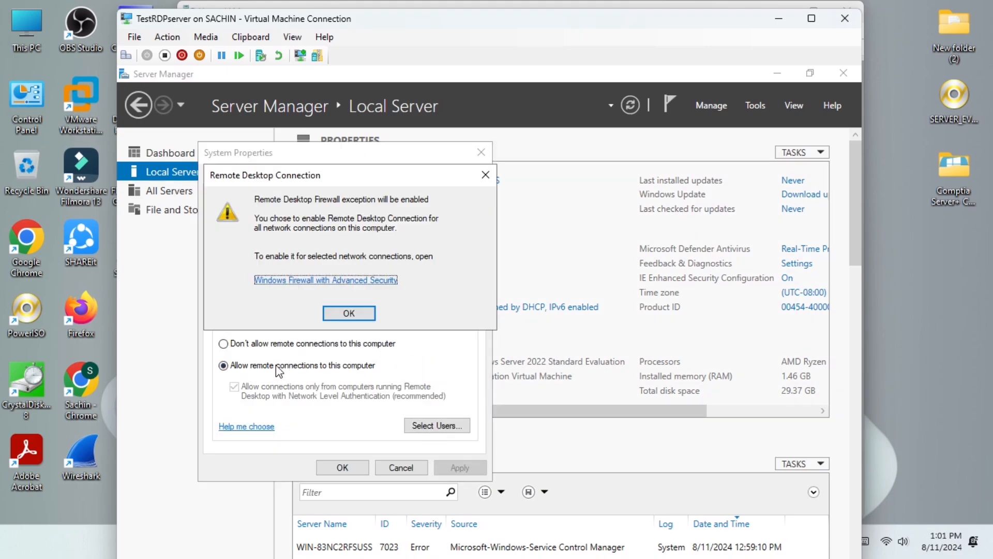
left_click(351, 314)
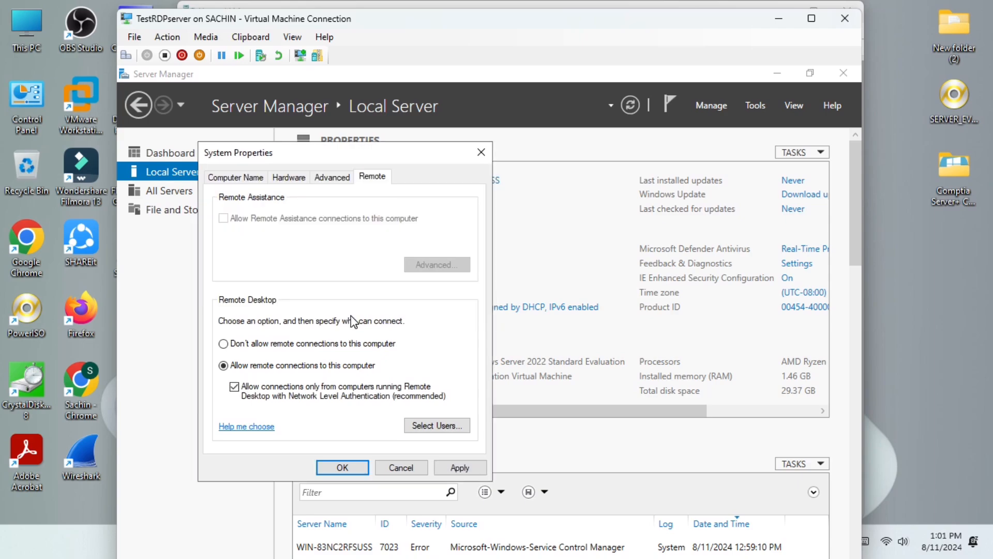
Add Administrator to the Remote Desktop users list and apply the System Properties changes.
left_click(449, 426)
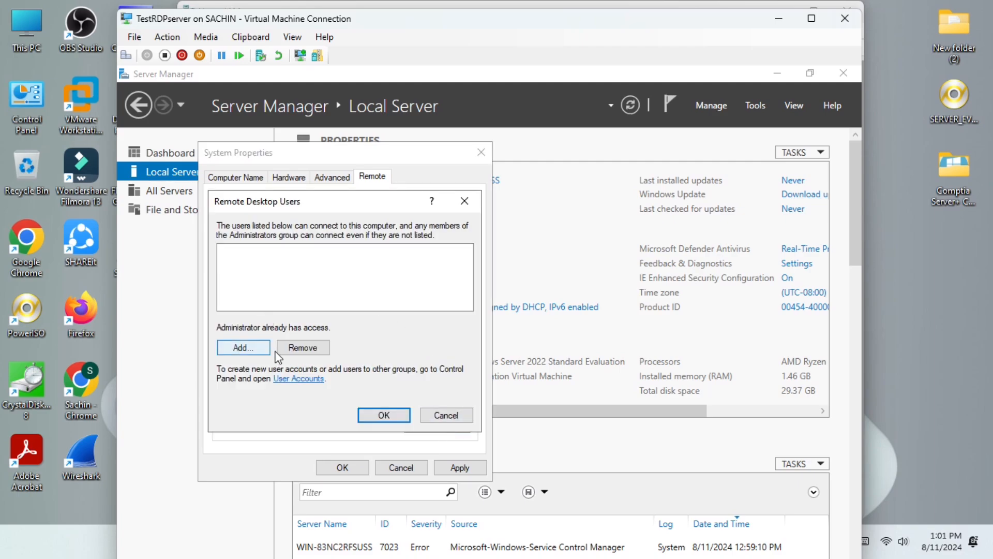
left_click(254, 346)
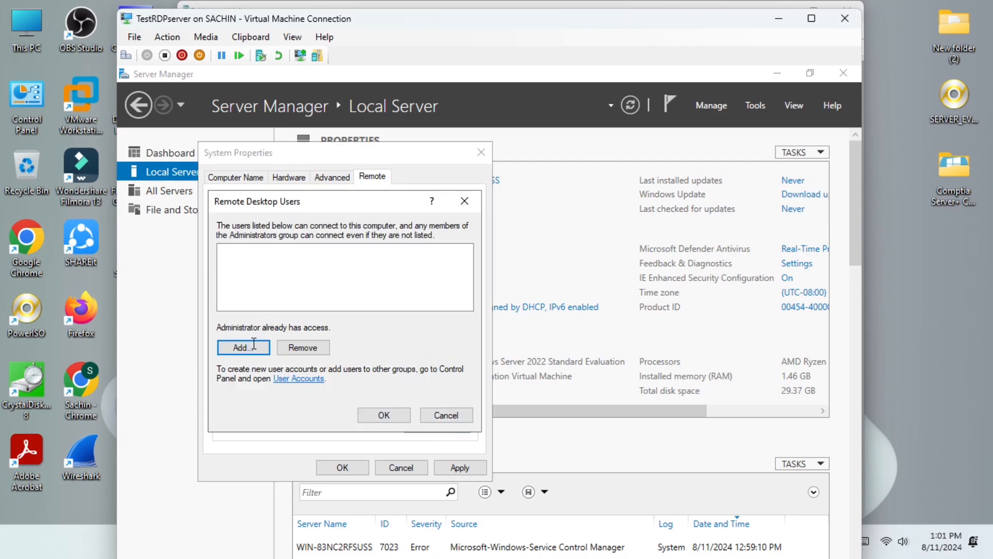
type("Administrator")
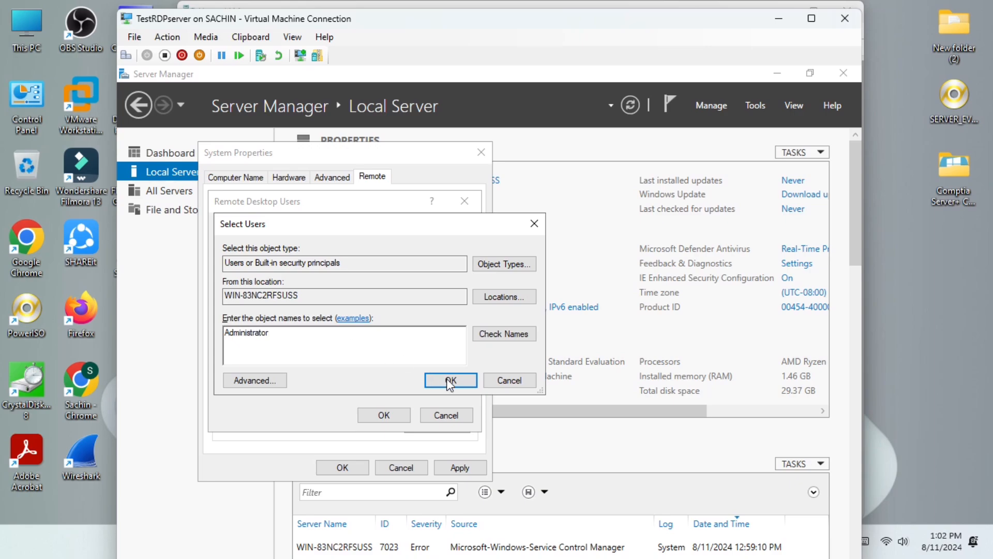
left_click(516, 341)
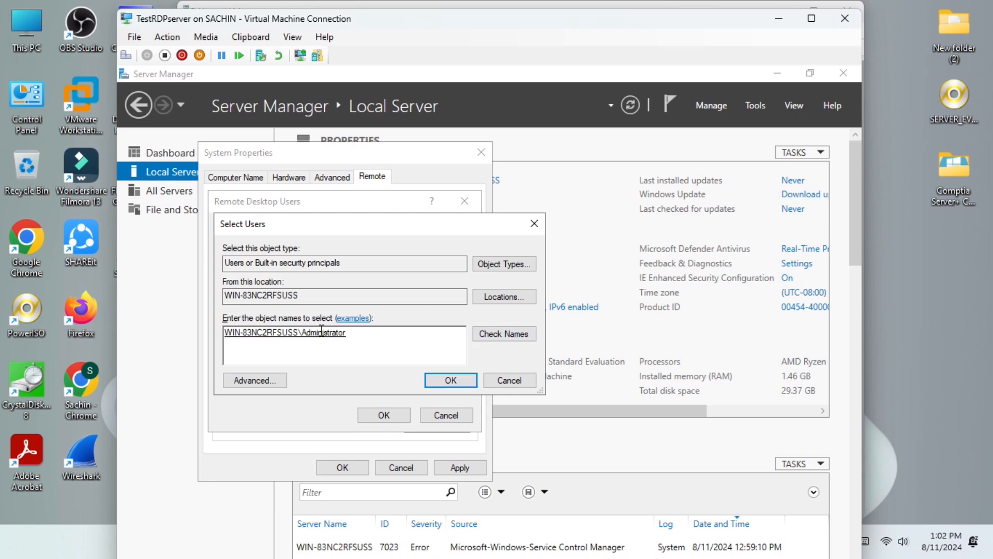
left_click(450, 380)
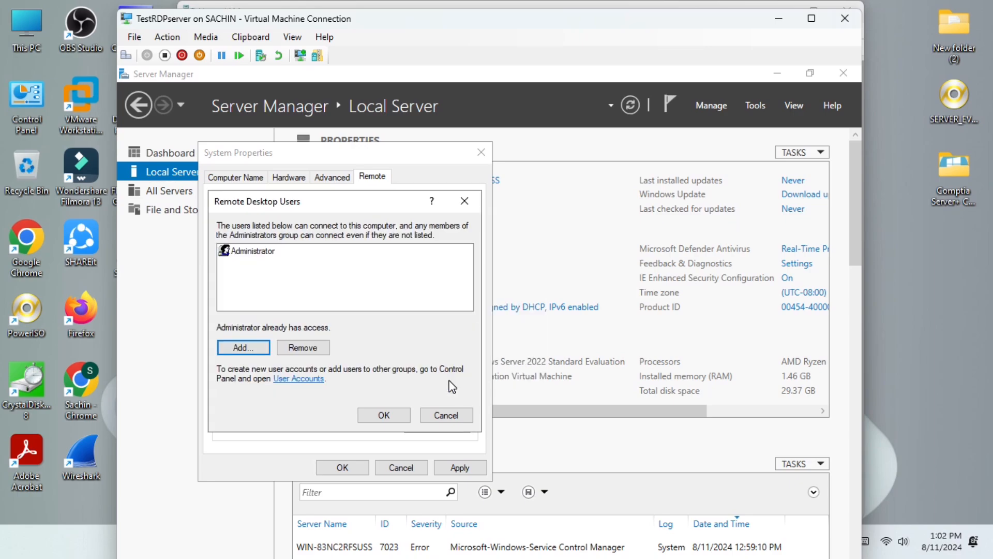
left_click(383, 412)
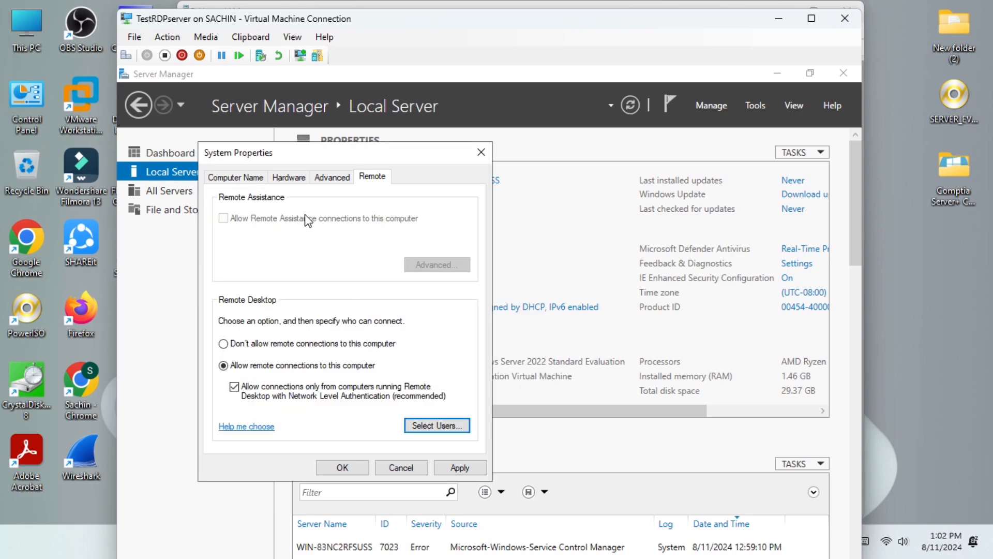
left_click(442, 470)
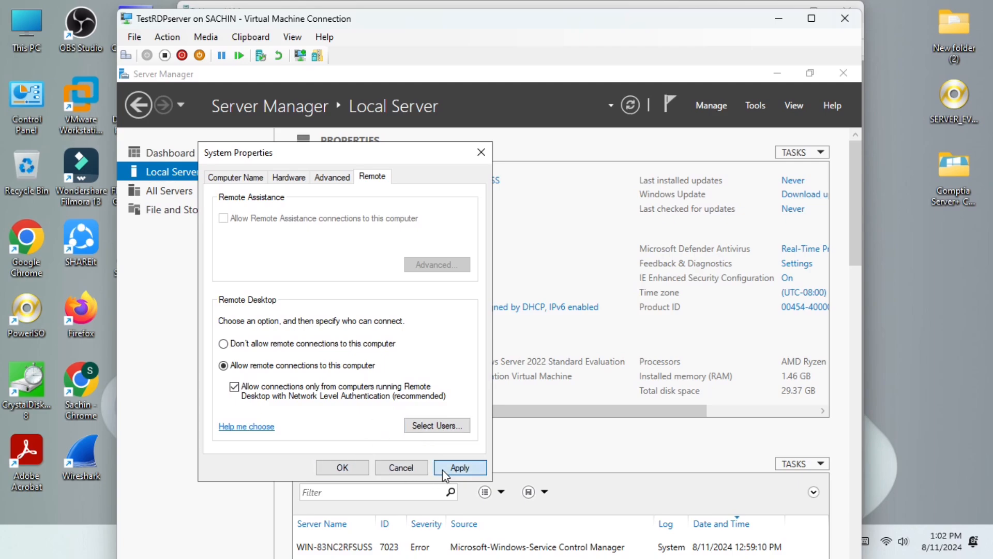
left_click(360, 465)
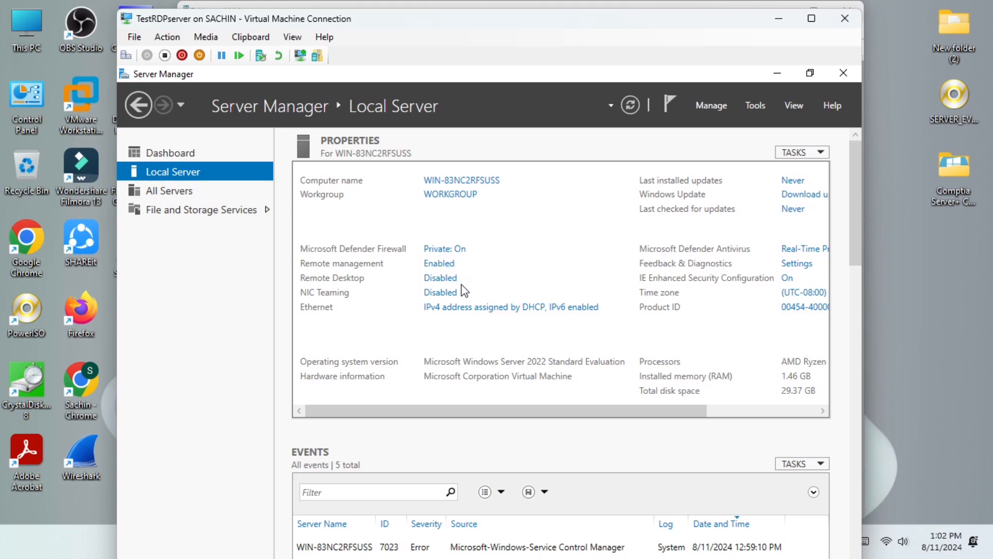
Refresh Local Server to confirm Remote Desktop is Enabled, then minimize Server Manager and the VM window.
left_click(623, 106)
left_click(777, 71)
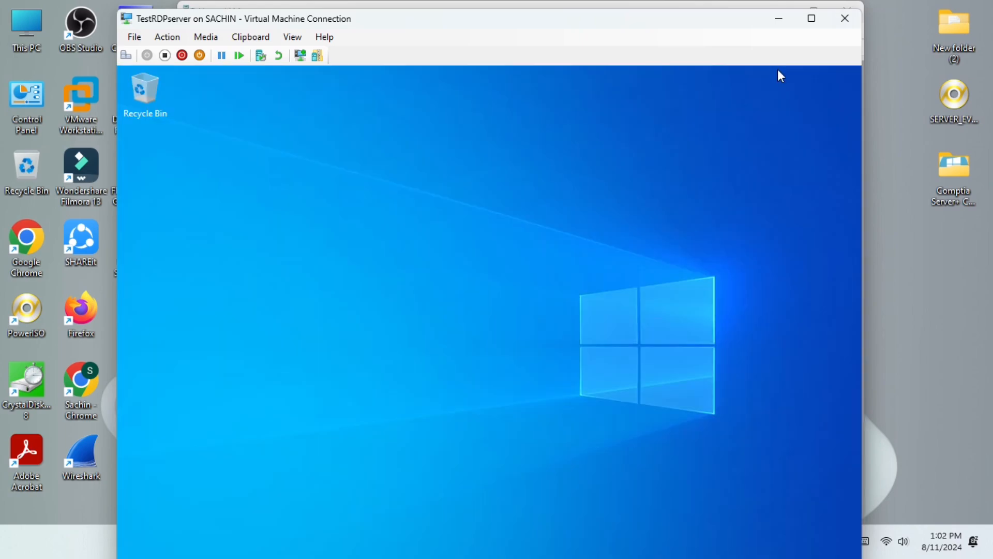
left_click(779, 19)
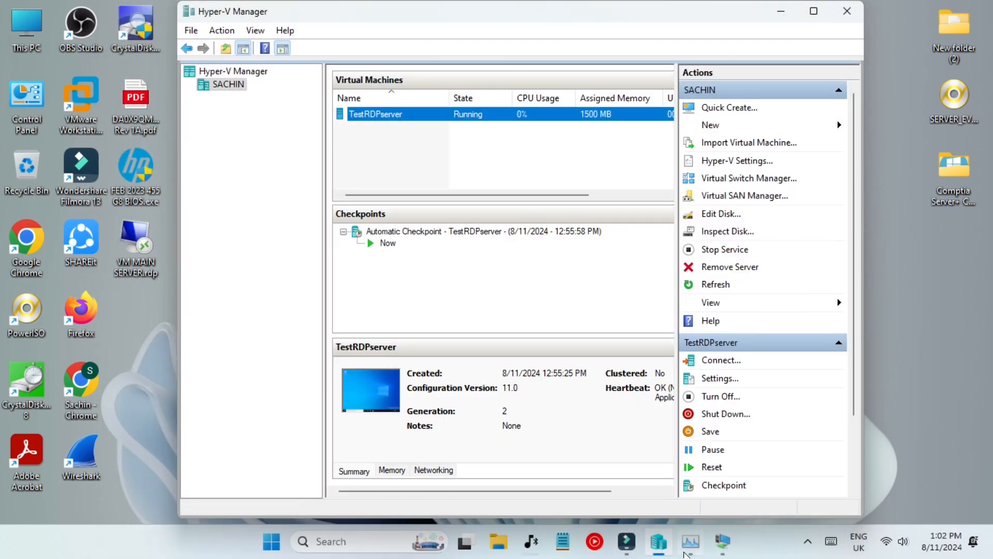
Check CPU performance in Task Manager, then minimize it to reveal Hyper-V Manager.
left_click(690, 541)
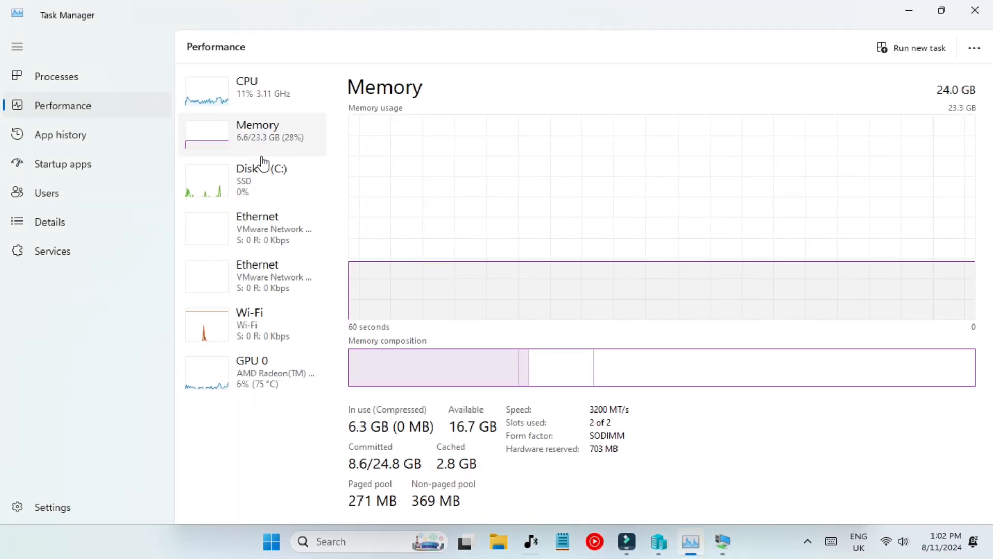
left_click(261, 86)
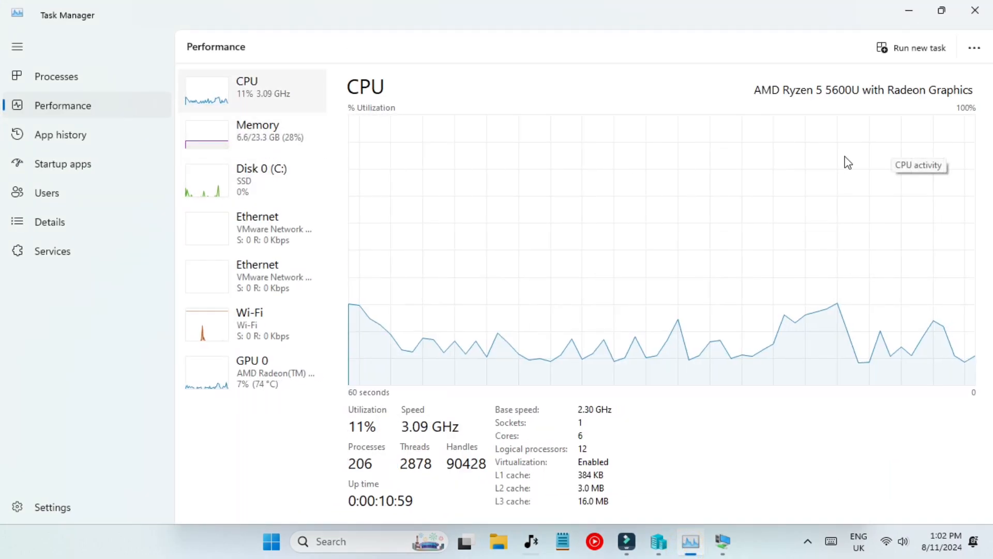
left_click(902, 9)
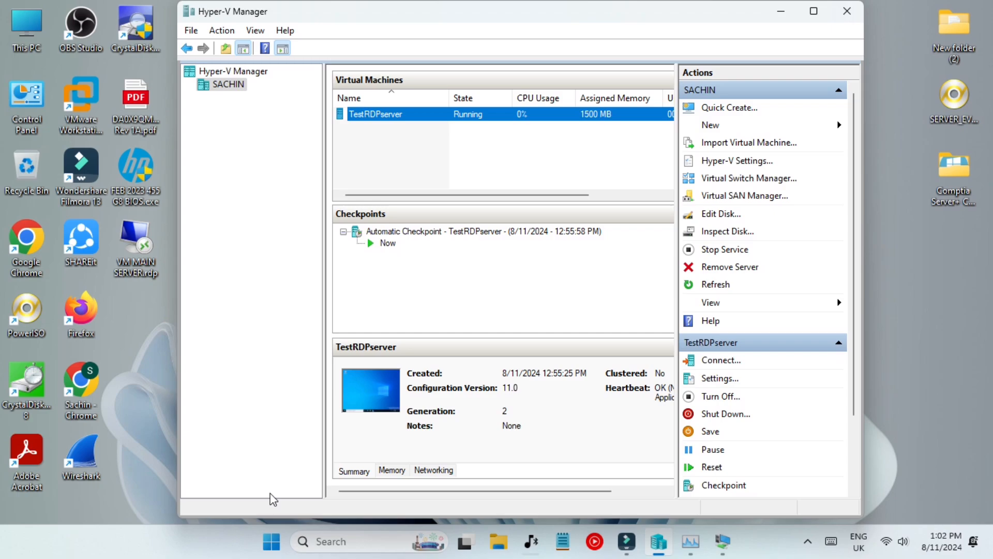
Launch Remote Desktop Connection via 'mst' and clear the saved TESTSERVERRDP computer name.
left_click(331, 542)
type("mst")
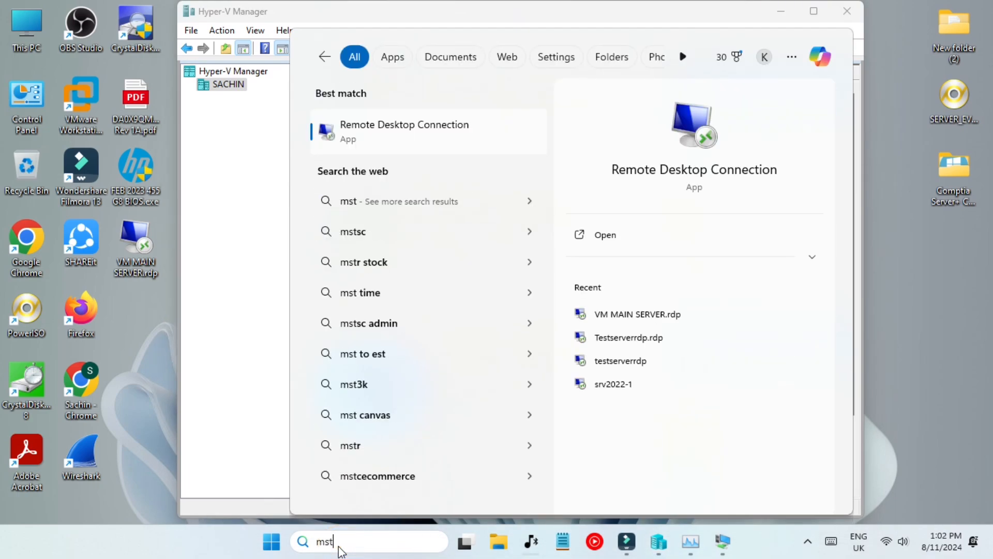
left_click(361, 145)
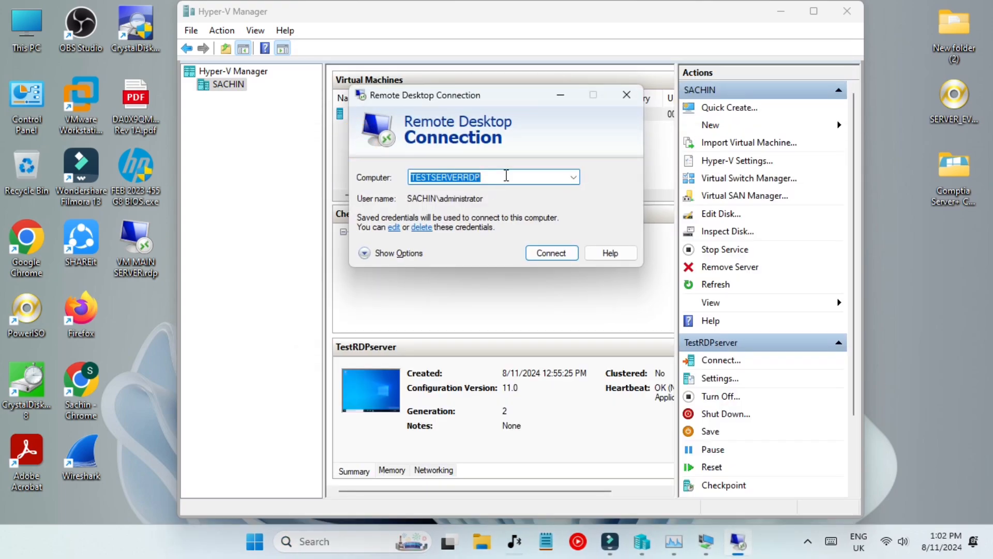
left_click(407, 253)
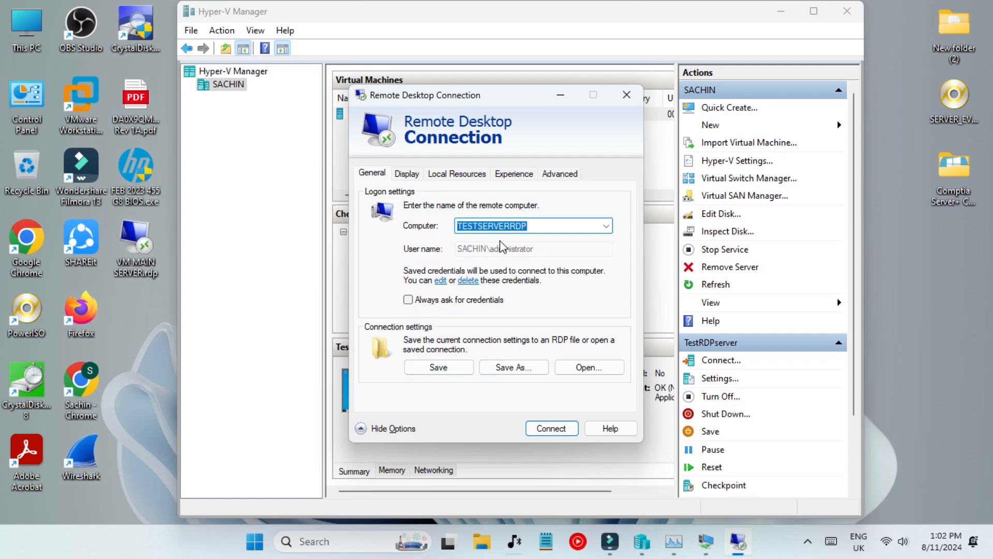
left_click(605, 226)
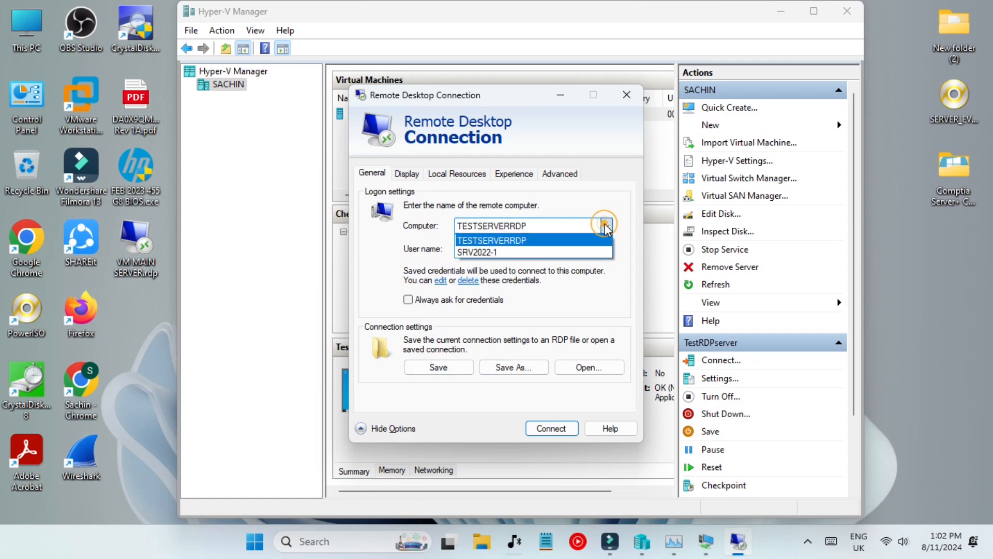
left_click(605, 226)
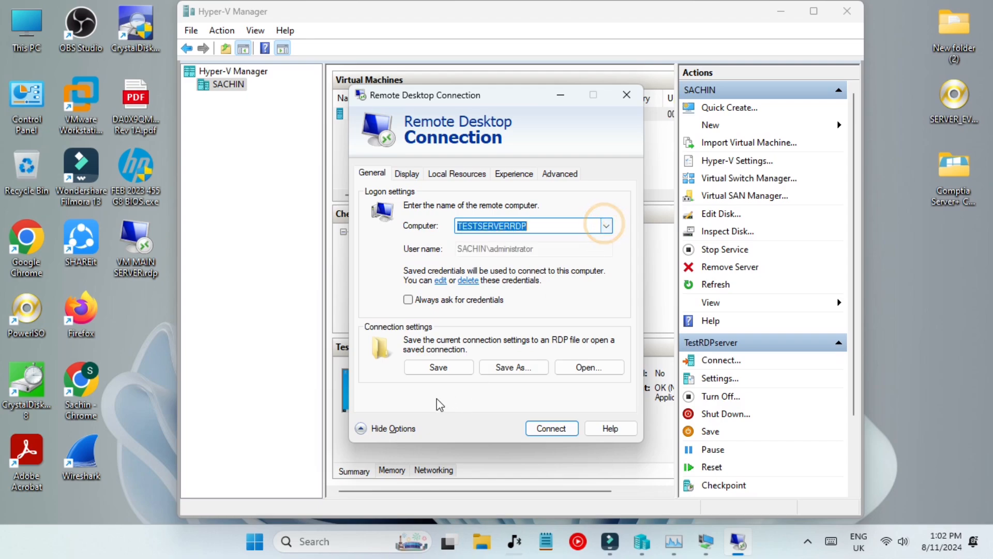
left_click(383, 429)
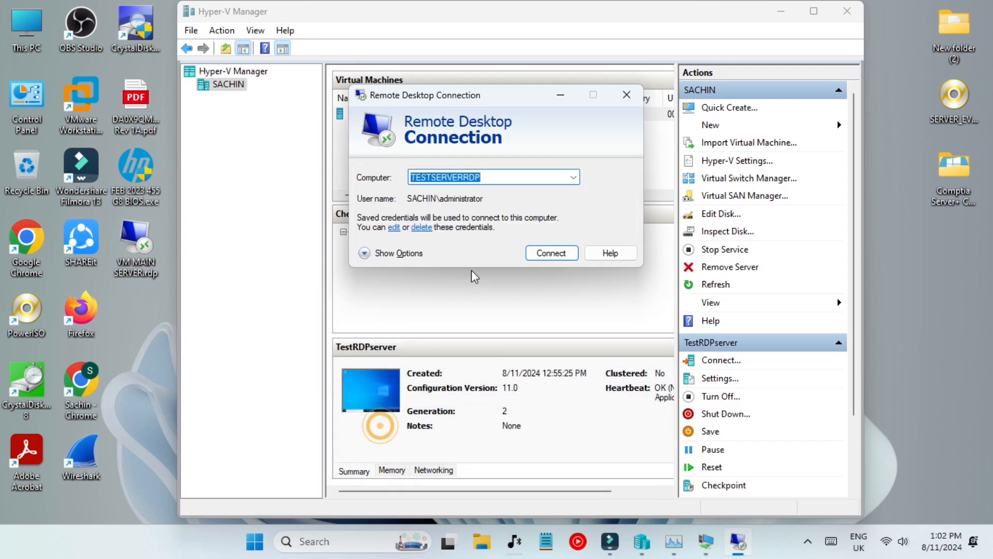
key("BackSpace")
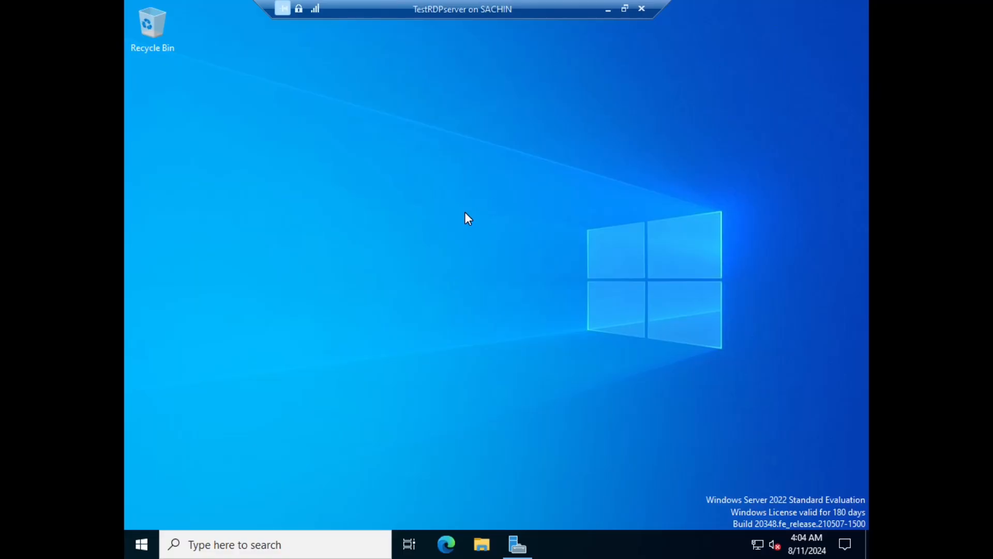
Run ipconfig in a VM command prompt, select IPv4 address 172.30.246.89, and minimize the session.
key("super+r")
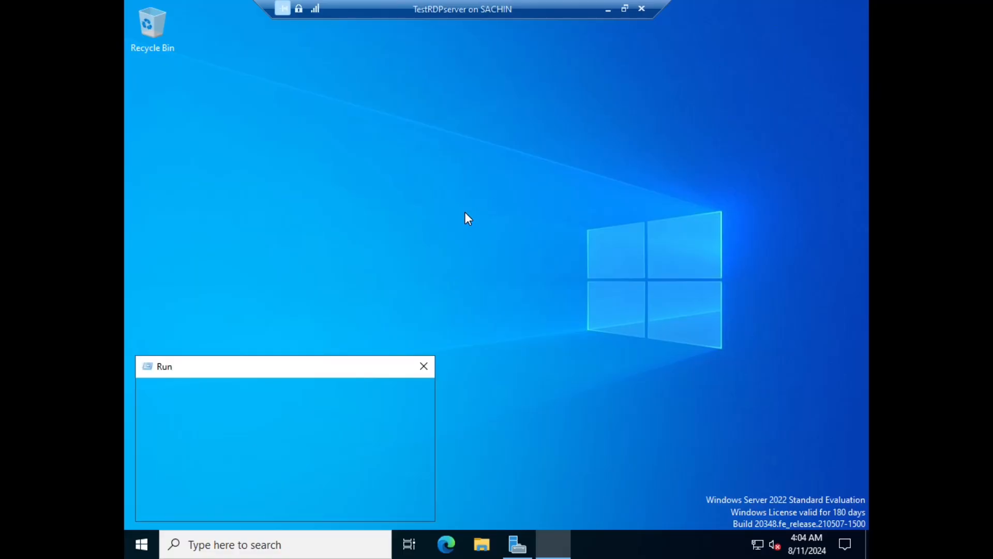
type("cmd")
key("Return")
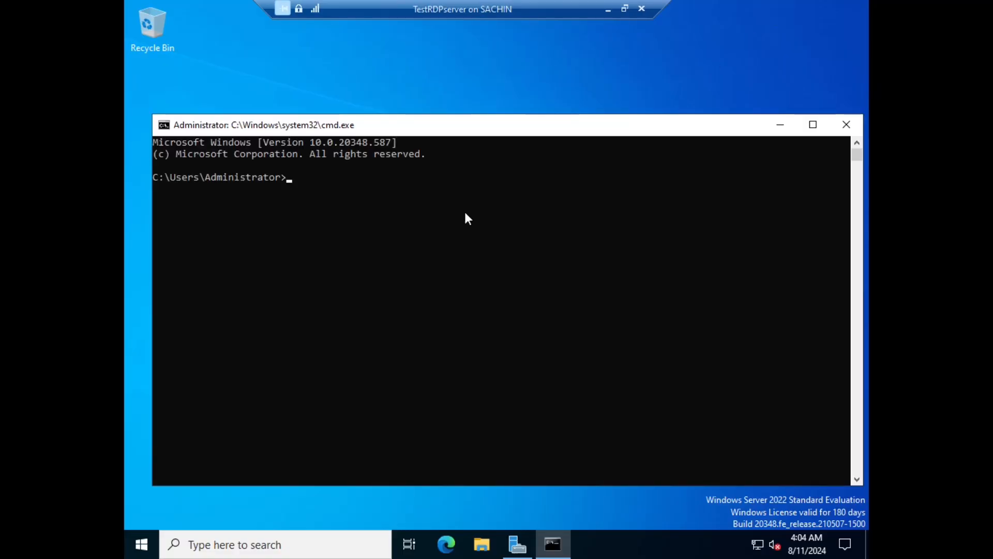
type("ipconfig")
key("Return")
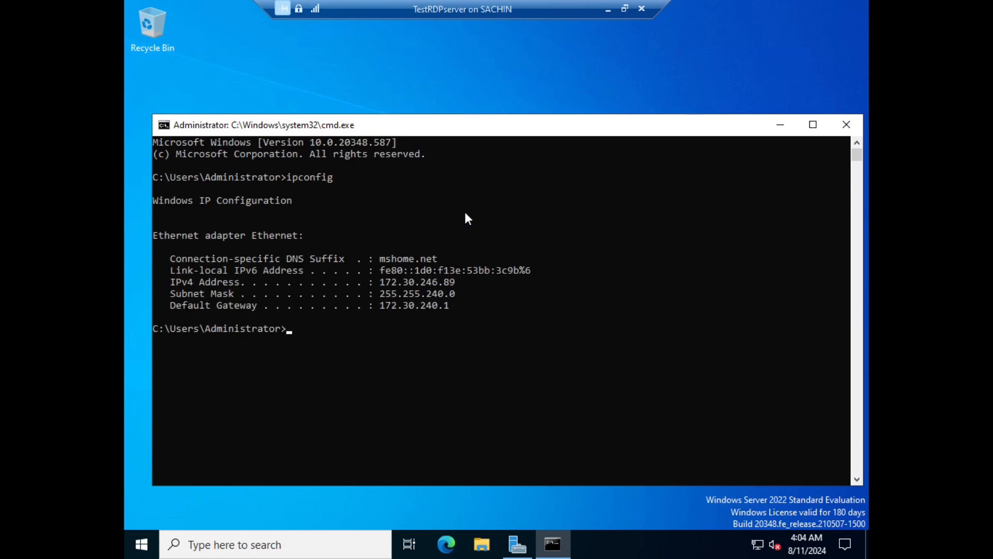
left_click(382, 282)
left_click_drag(382, 281, 471, 284)
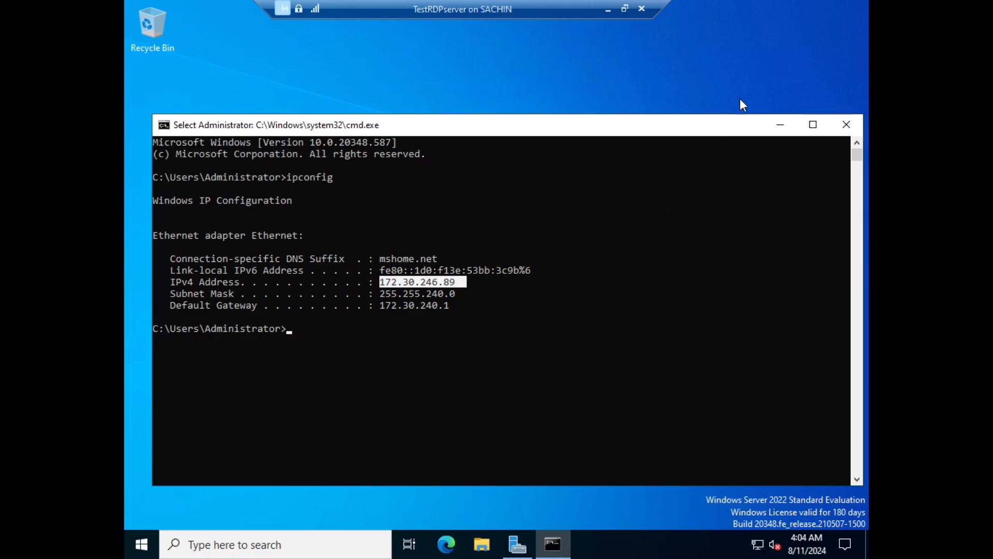
left_click(608, 8)
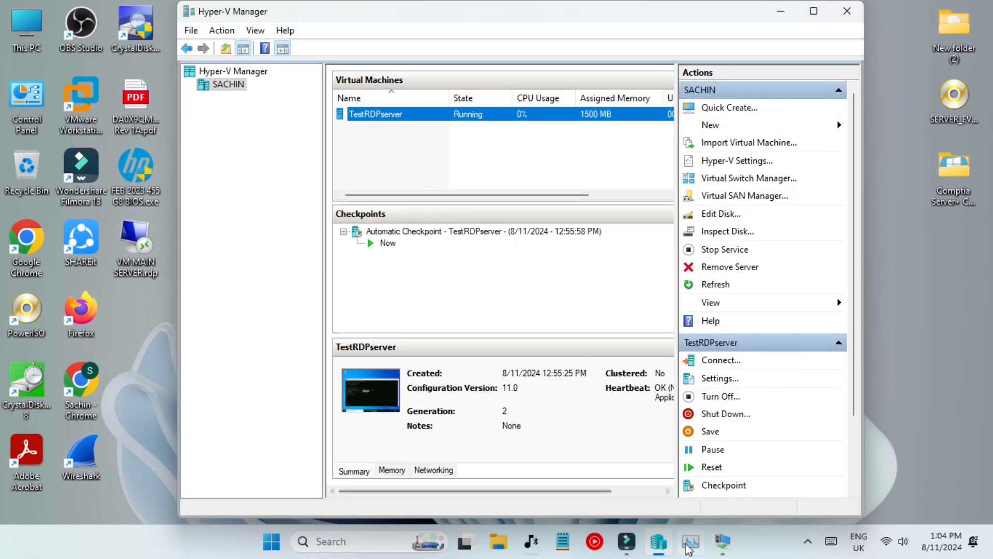
Launch Remote Desktop Connection and connect to 172.30.246.89.
left_click(354, 541)
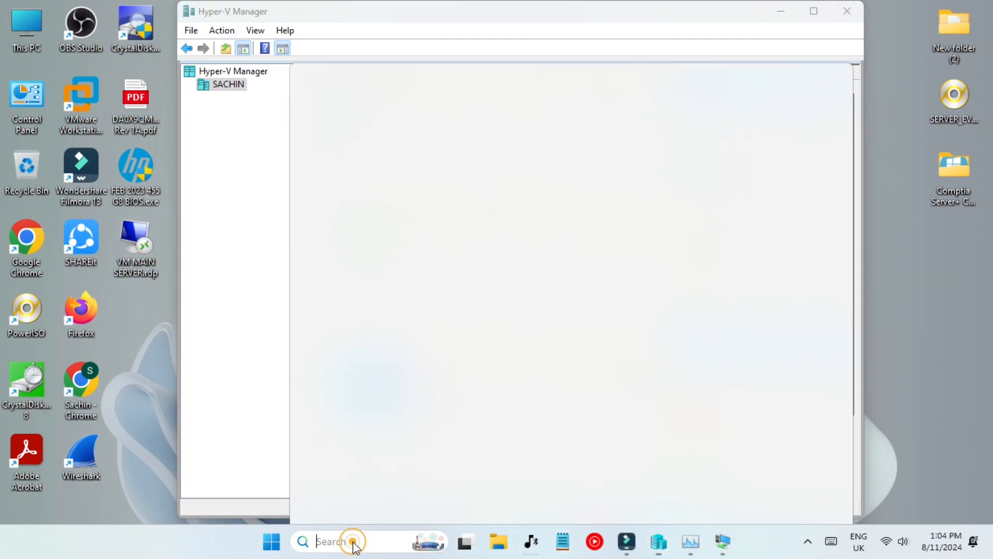
type("ms")
key("Return")
type("172.30.246.89")
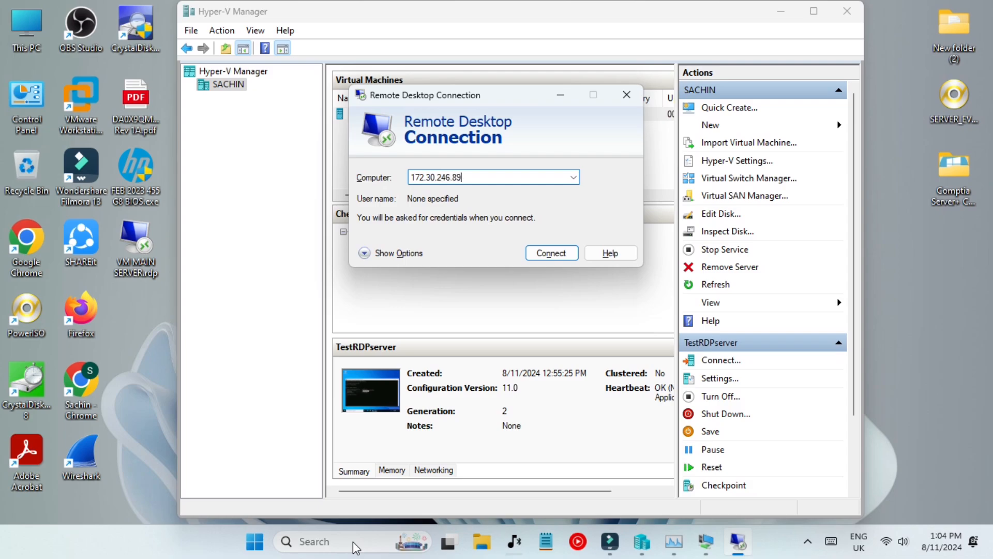
key("Return")
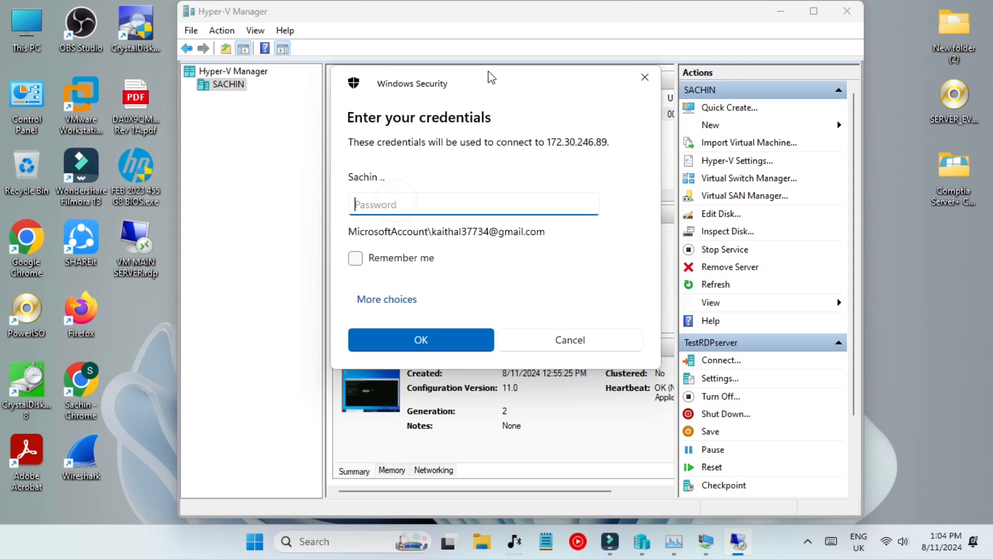
Enter a password in the credentials prompt and submit it.
left_click_drag(481, 81, 460, 213)
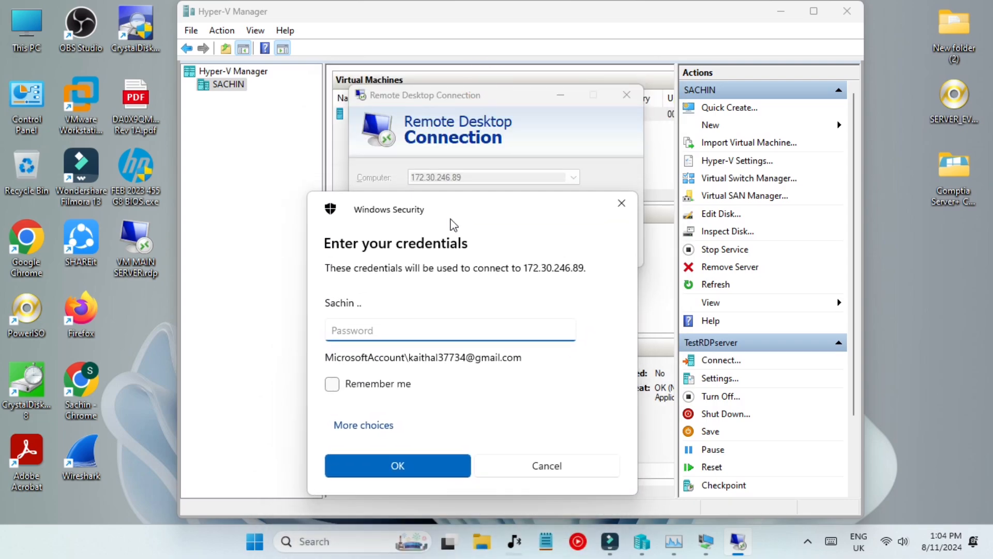
left_click(384, 331)
type("•")
key("BackSpace")
type("•")
key("Return")
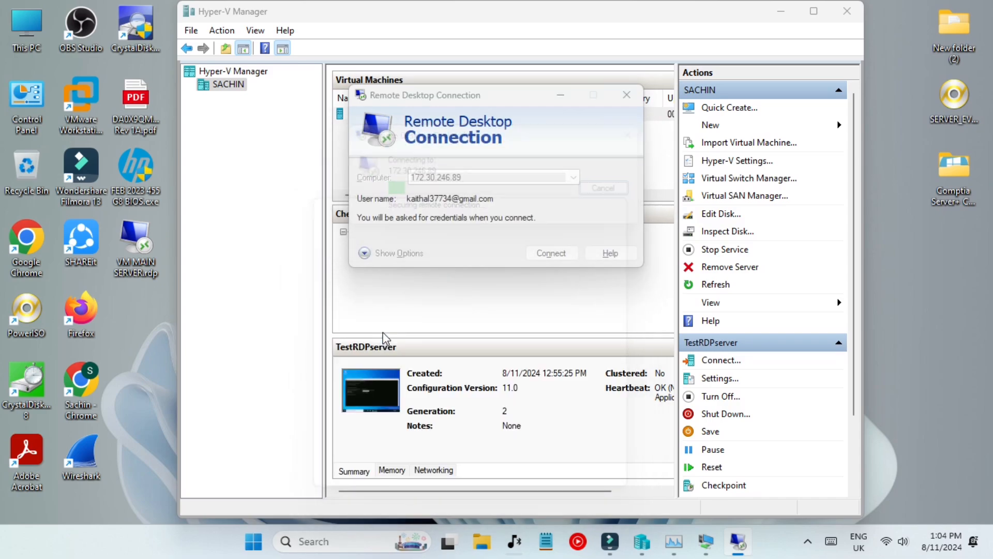
Use a different account, entering the Administrator user name and its password.
left_click(400, 324)
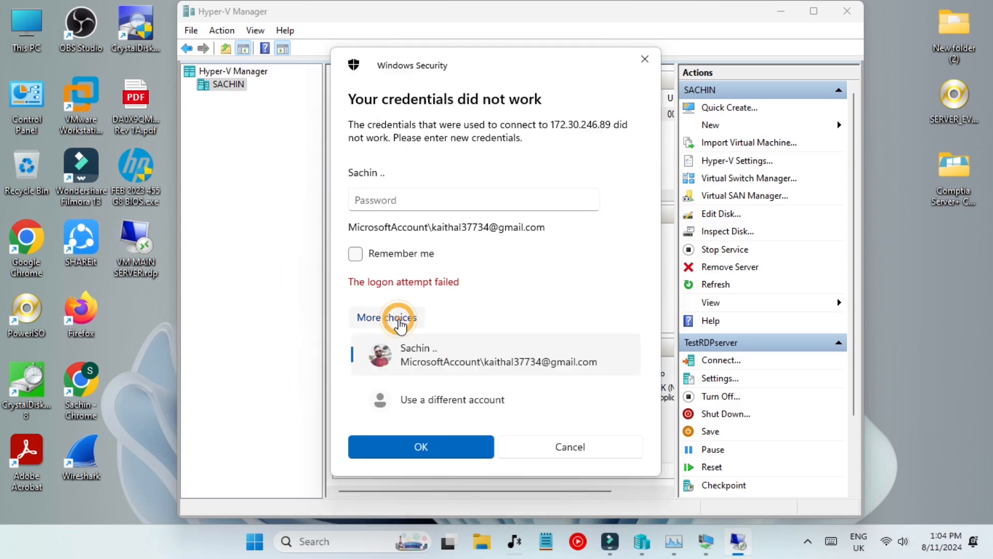
left_click(427, 411)
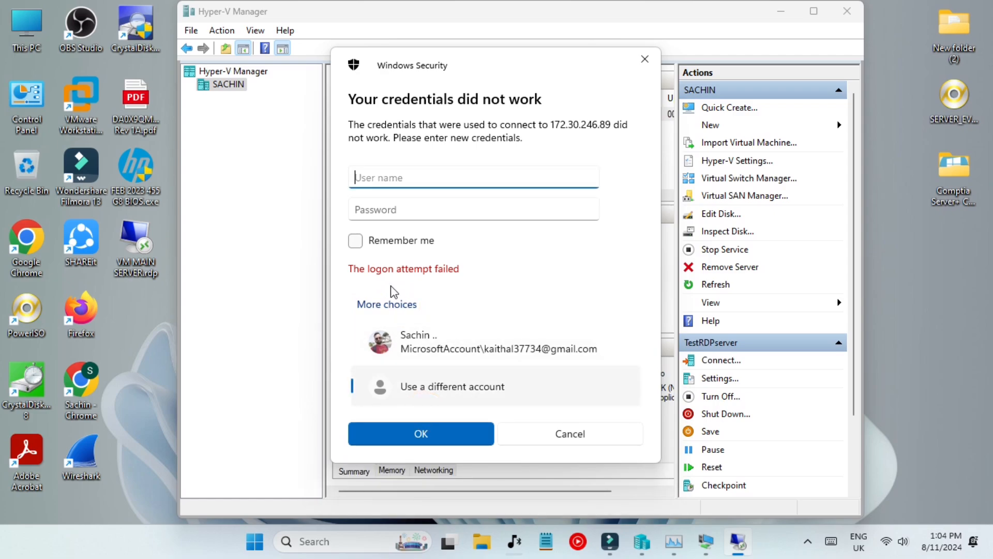
left_click(405, 178)
type("Admnistrator")
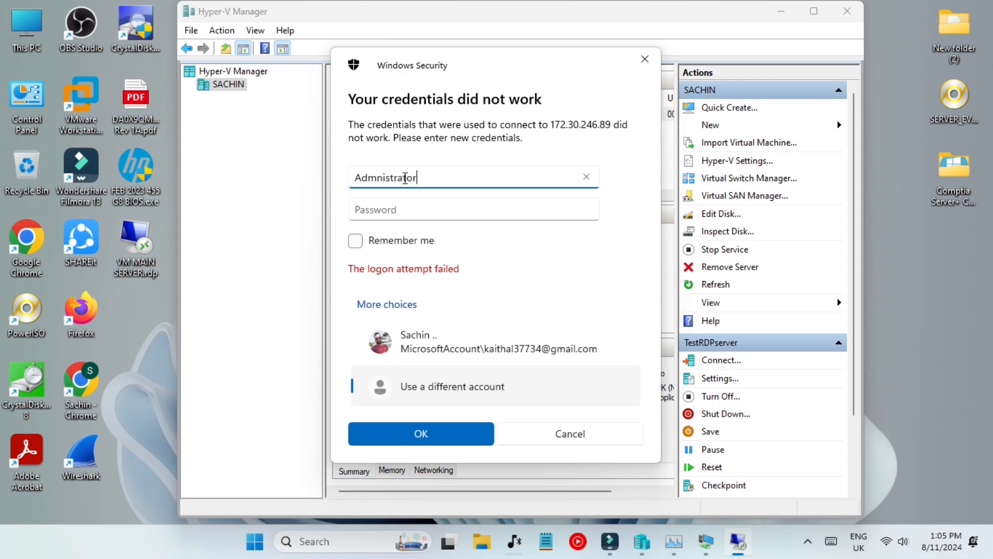
key("Tab")
left_click(416, 201)
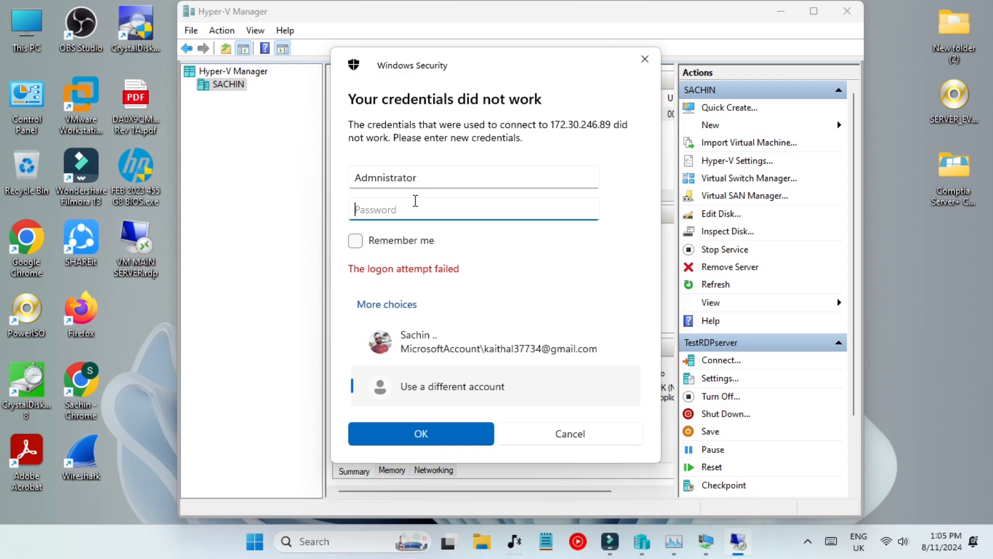
left_click(379, 178)
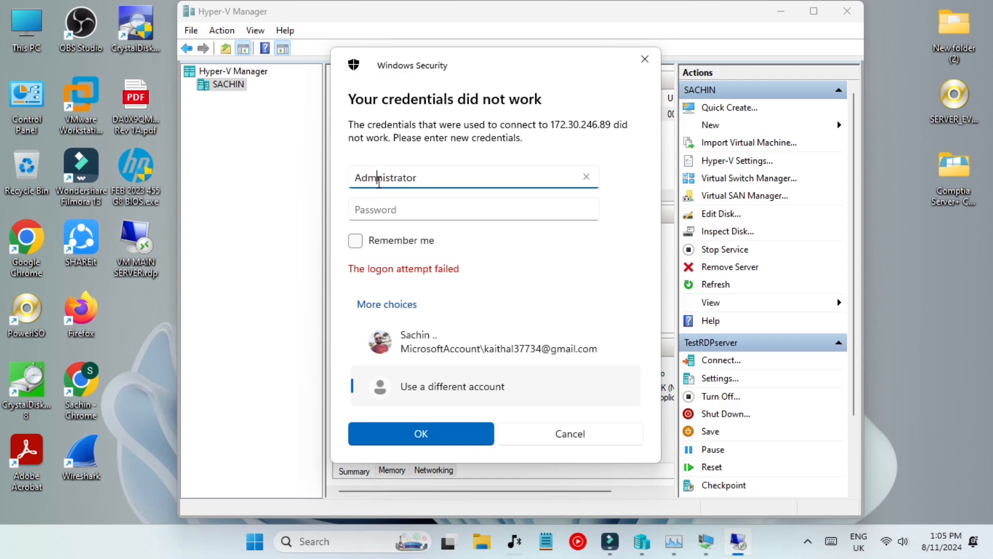
type("i")
left_click(392, 209)
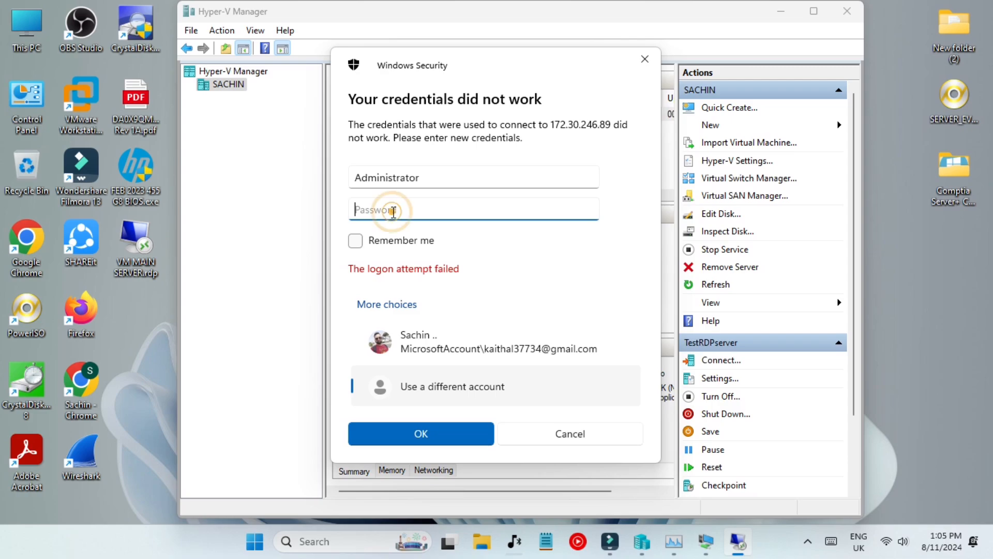
type("a")
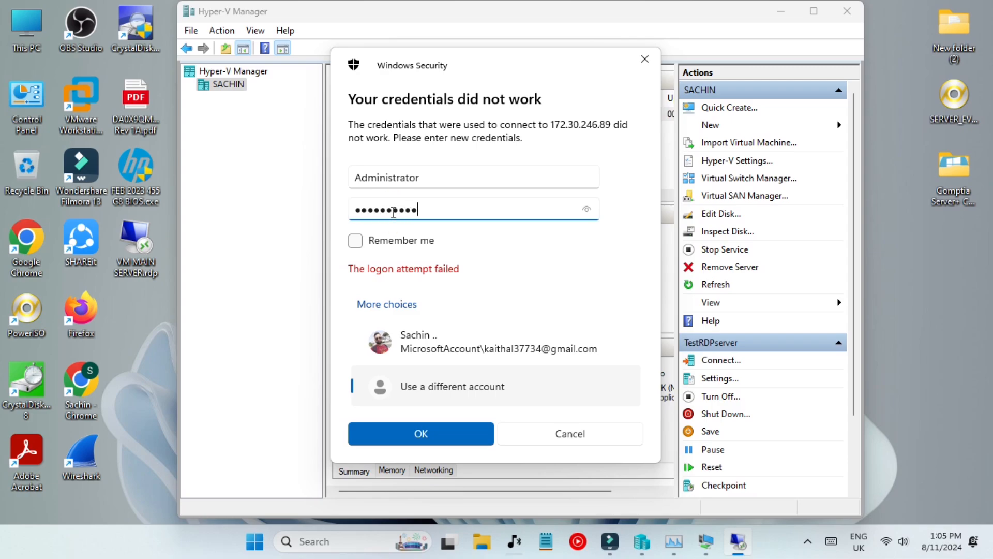
key("Return")
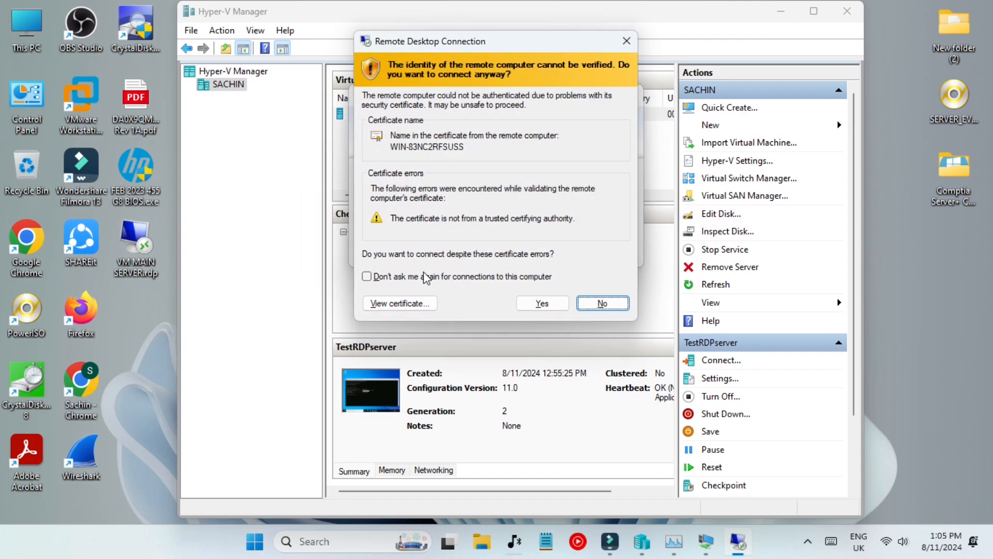
Accept the certificate warning and show the remote session in a repositioned window.
left_click(423, 277)
left_click(543, 304)
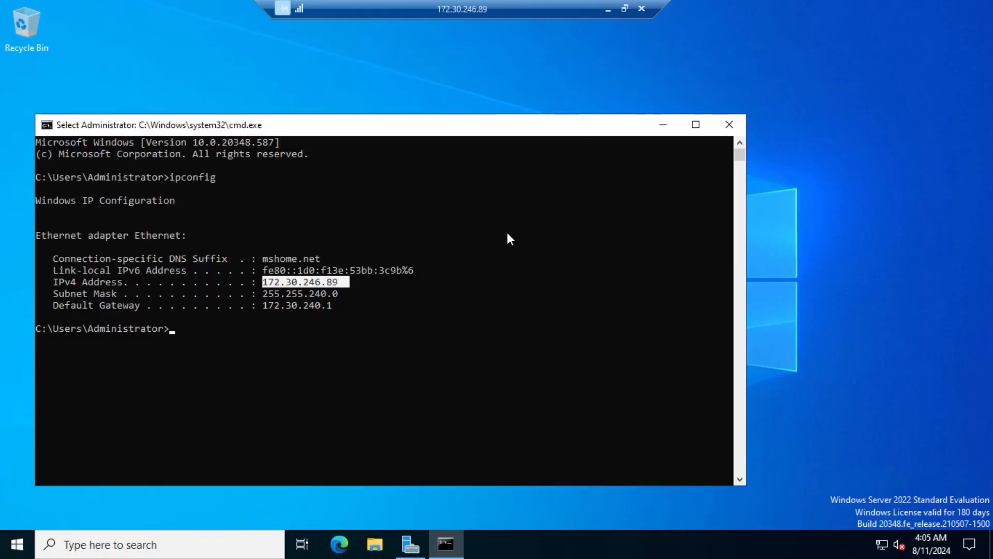
left_click(624, 8)
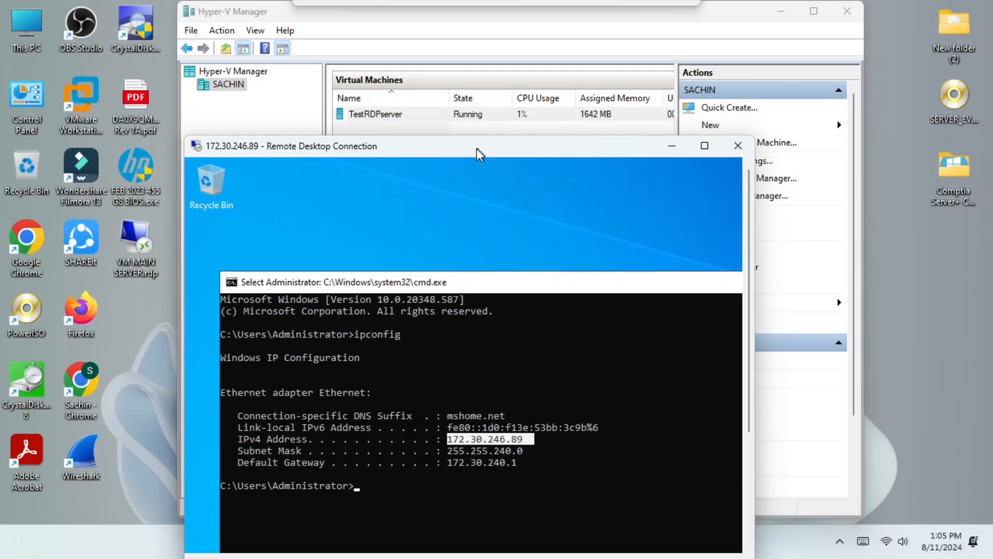
left_click_drag(477, 152, 363, 114)
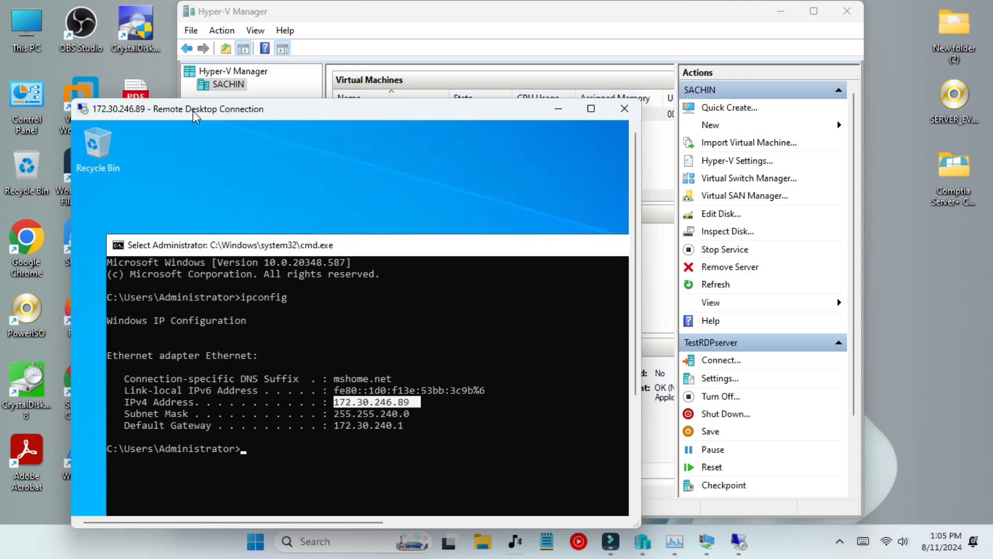
left_click(781, 11)
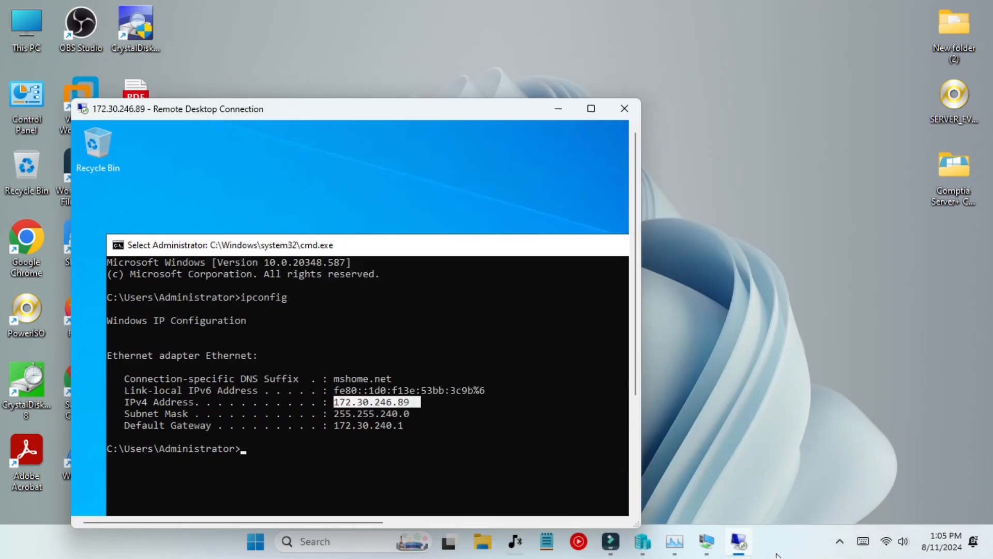
Unlock the TestRDPserver console with Ctrl+Alt+End and sign in with the Administrator password.
left_click(713, 549)
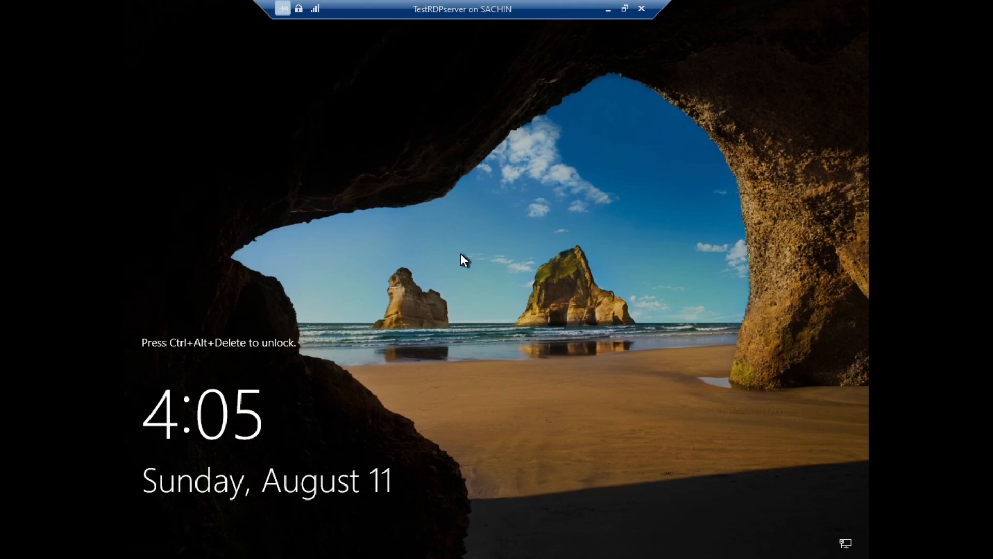
key("ctrl+alt+End")
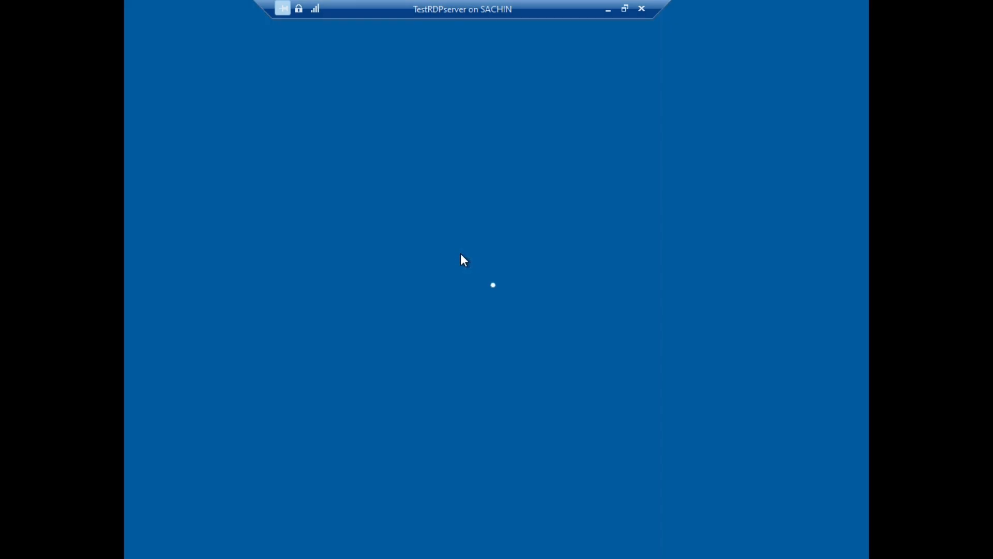
type("************")
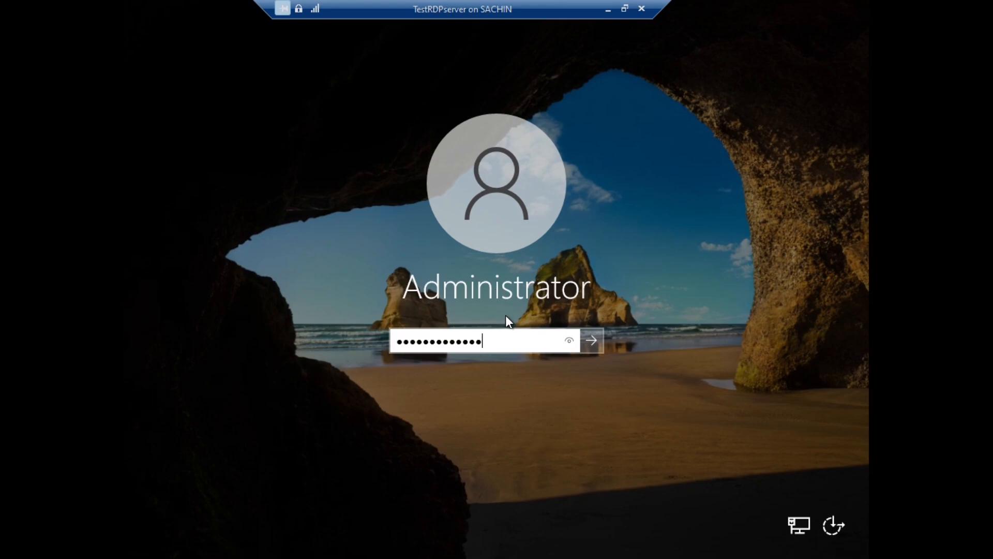
key("Return")
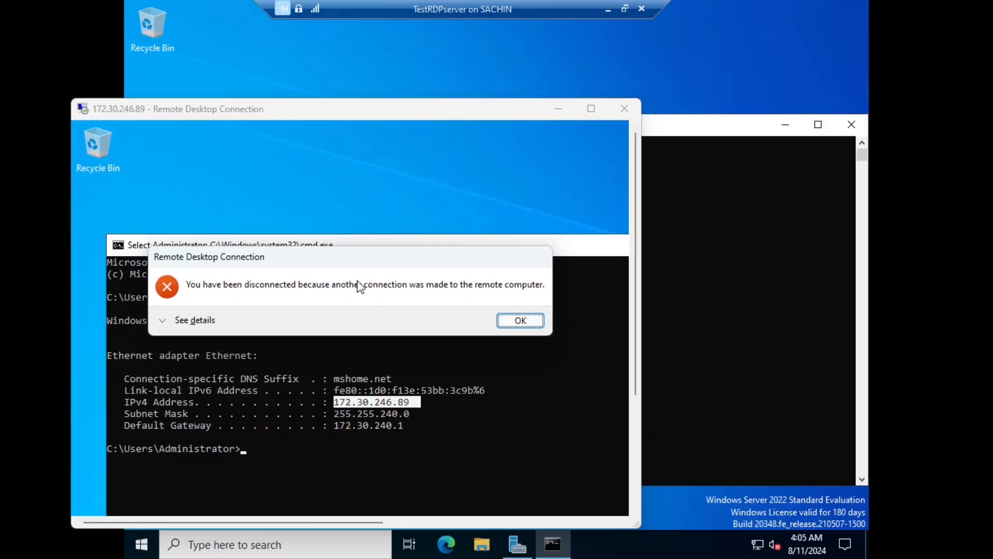
Dismiss the disconnection error, close the dropped remote session, and bring Hyper-V Manager forward.
left_click(520, 320)
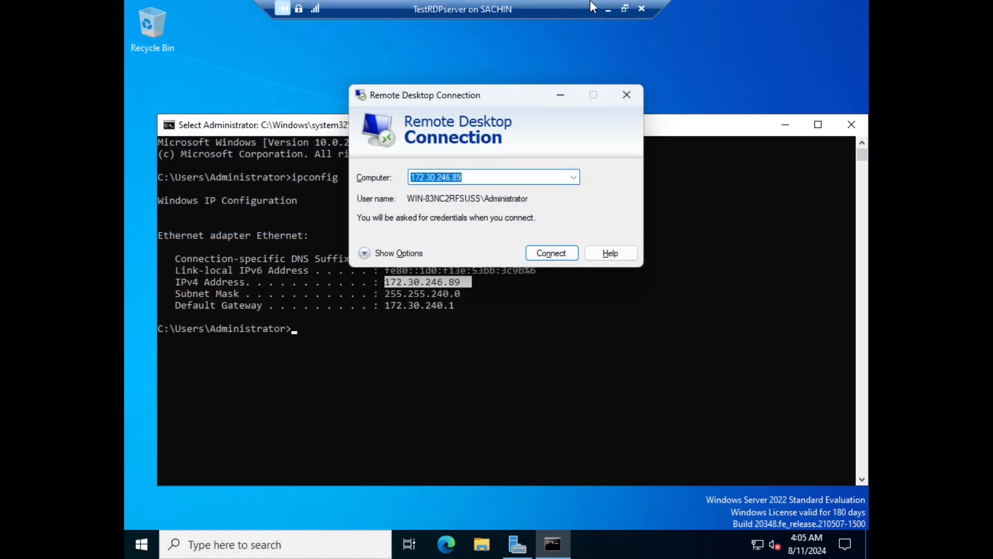
left_click(609, 8)
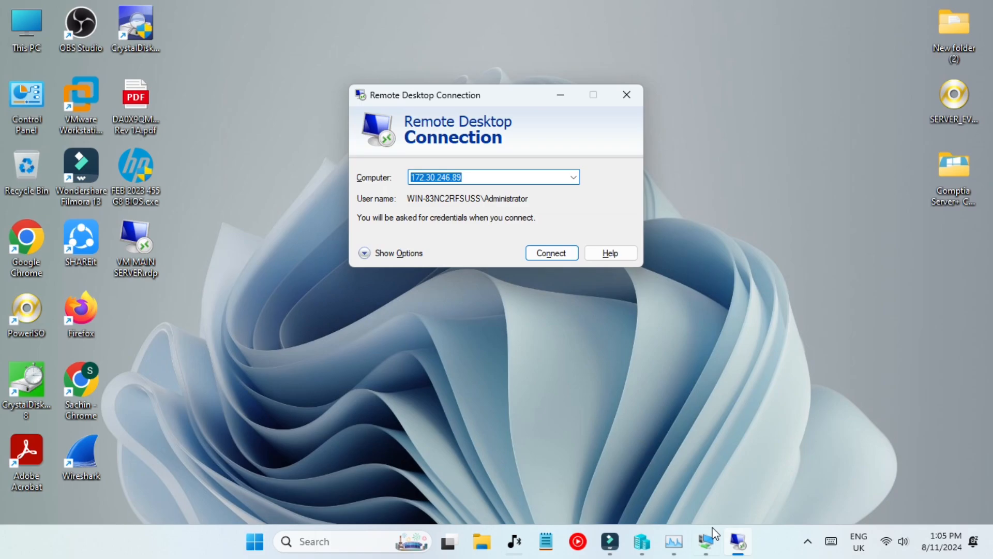
left_click(708, 541)
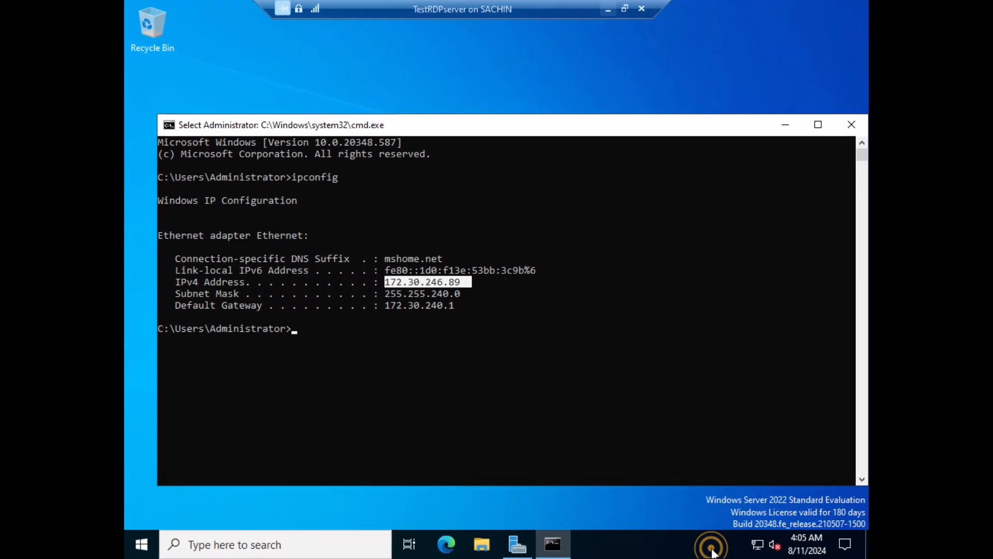
left_click(641, 10)
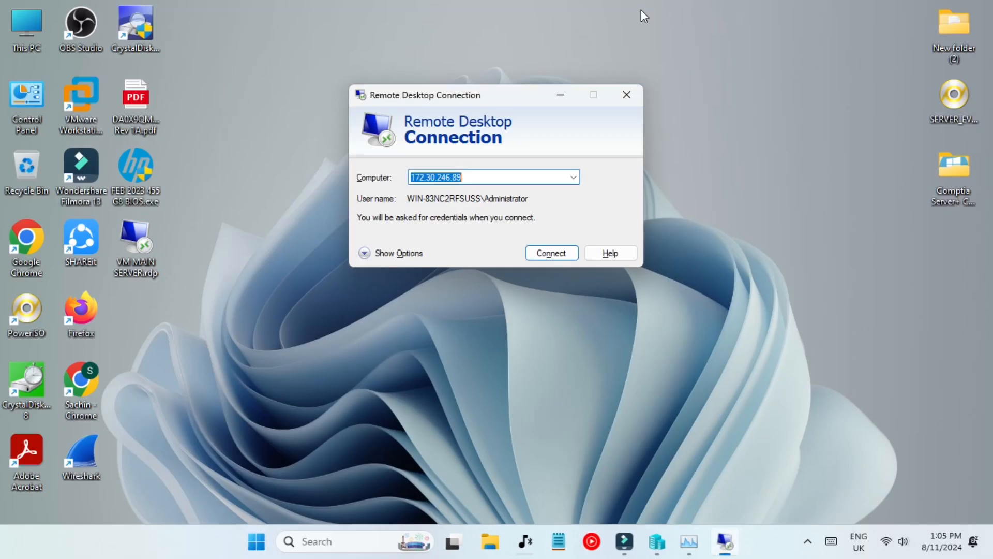
left_click(721, 541)
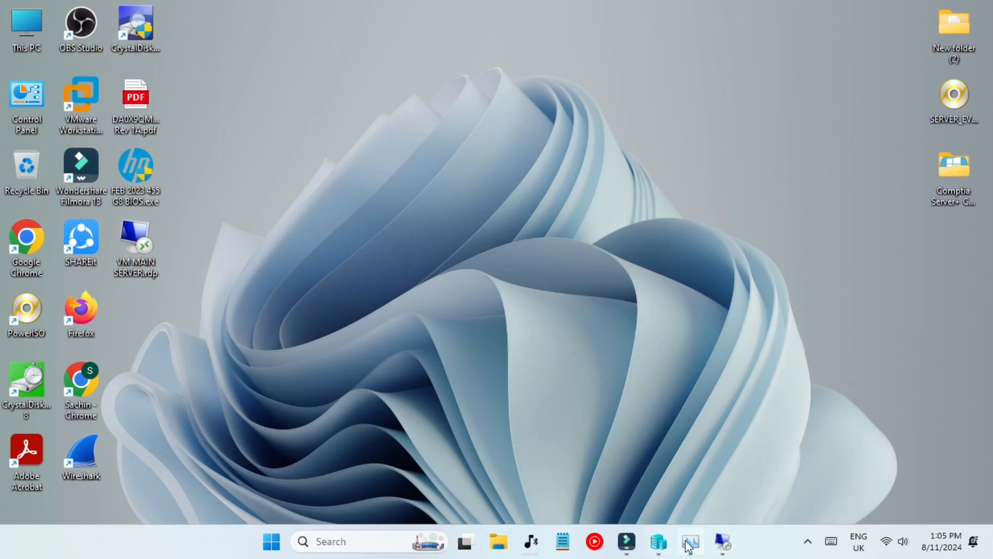
left_click(659, 541)
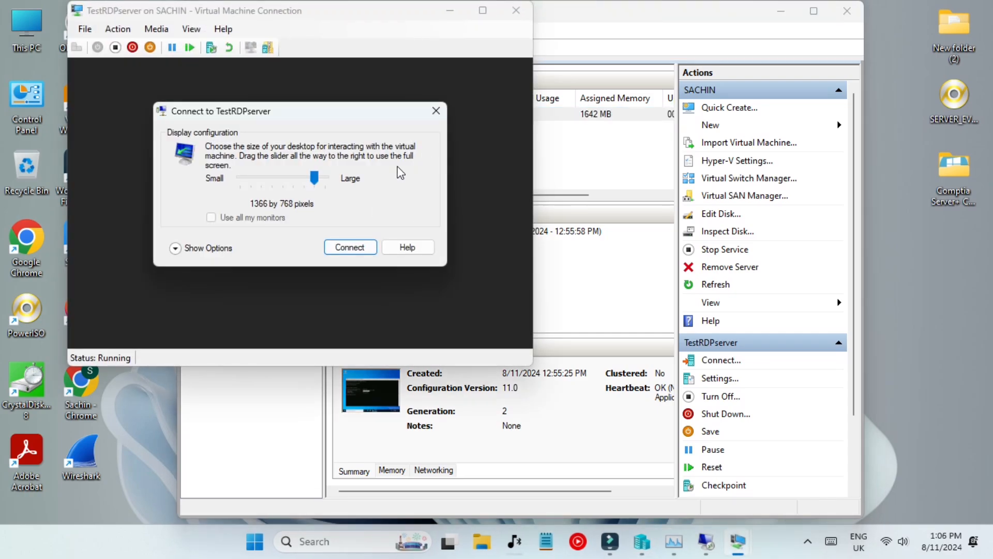
Connect to TestRDPserver, then close the VM connection window and Hyper-V Manager.
left_click(436, 111)
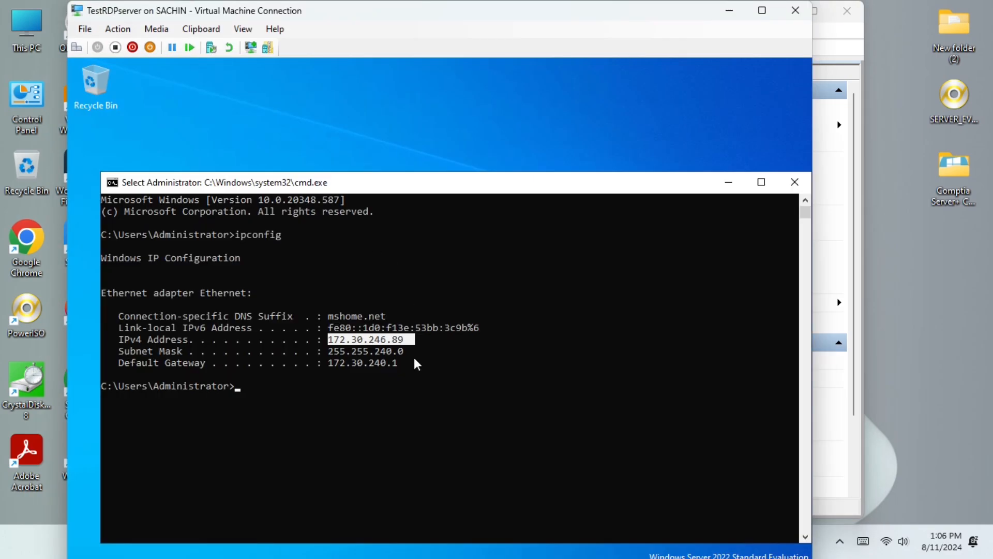
left_click(796, 10)
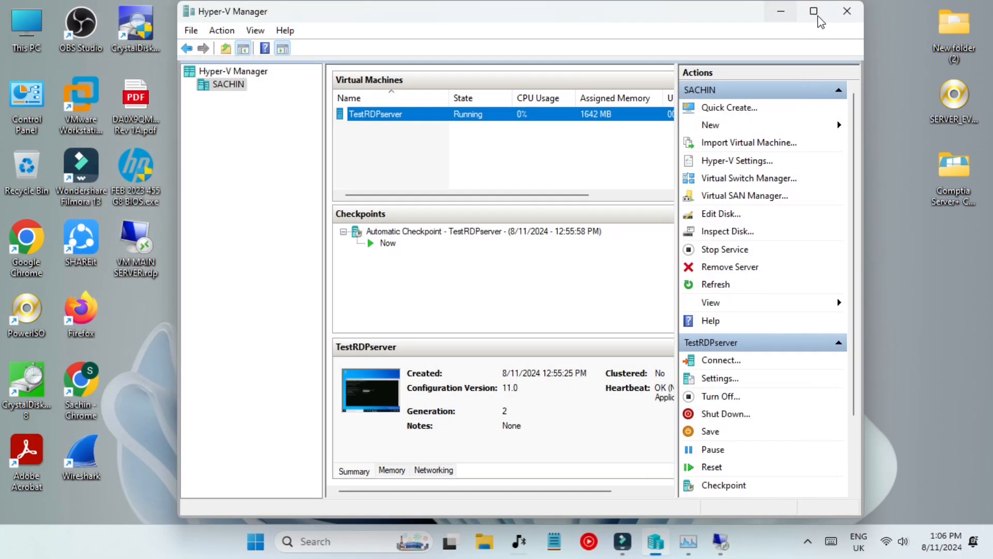
left_click(847, 11)
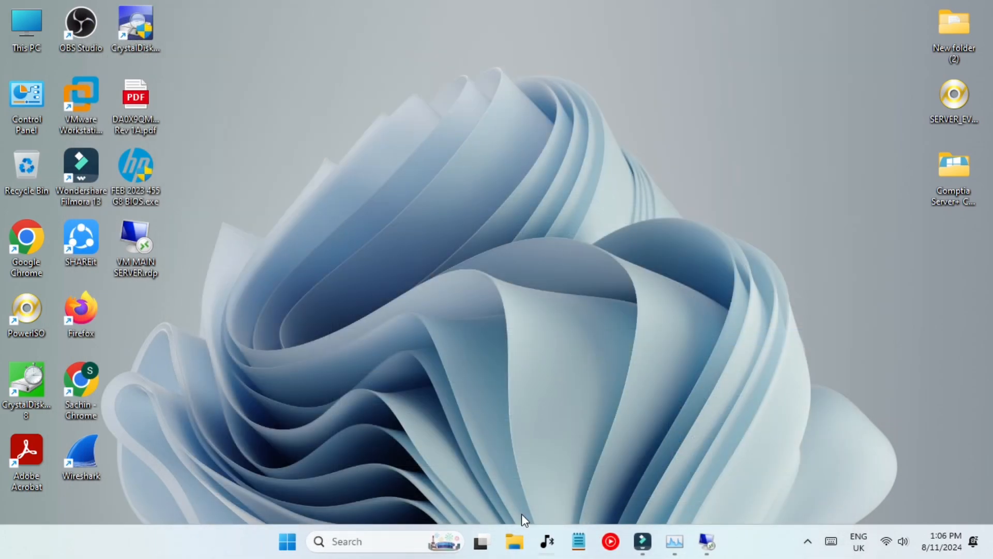
Reopen Hyper-V Manager by searching 'hy', then close it again.
left_click(365, 541)
type("hy")
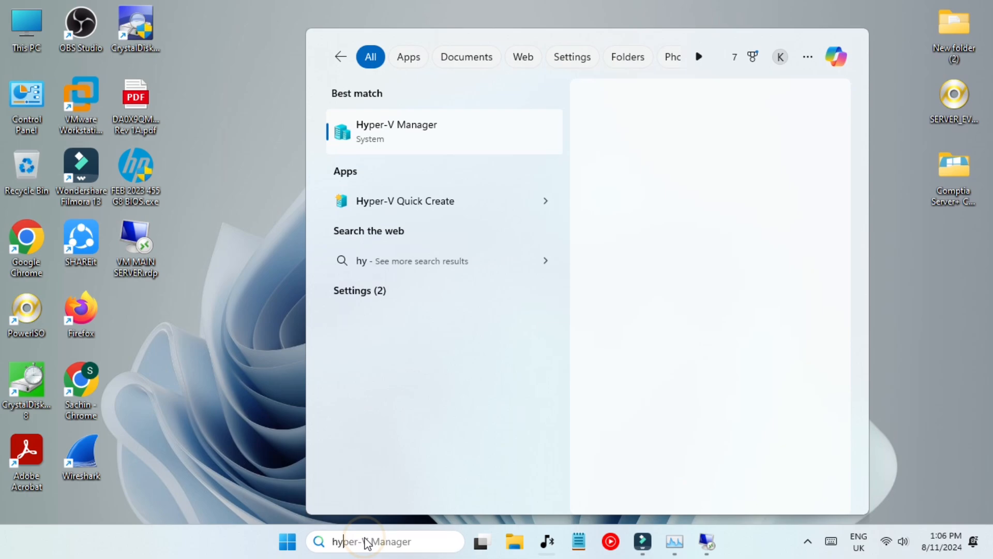
key("Return")
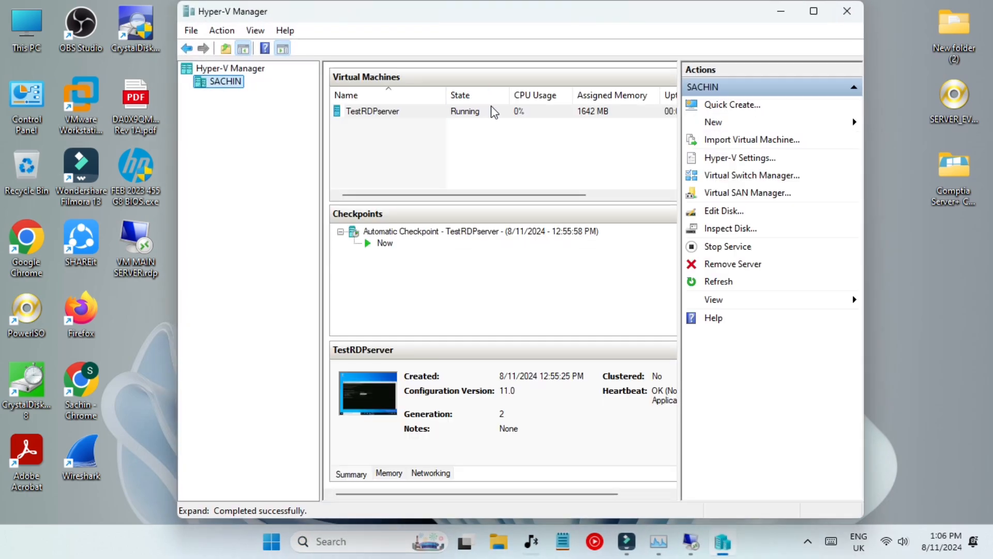
left_click(842, 19)
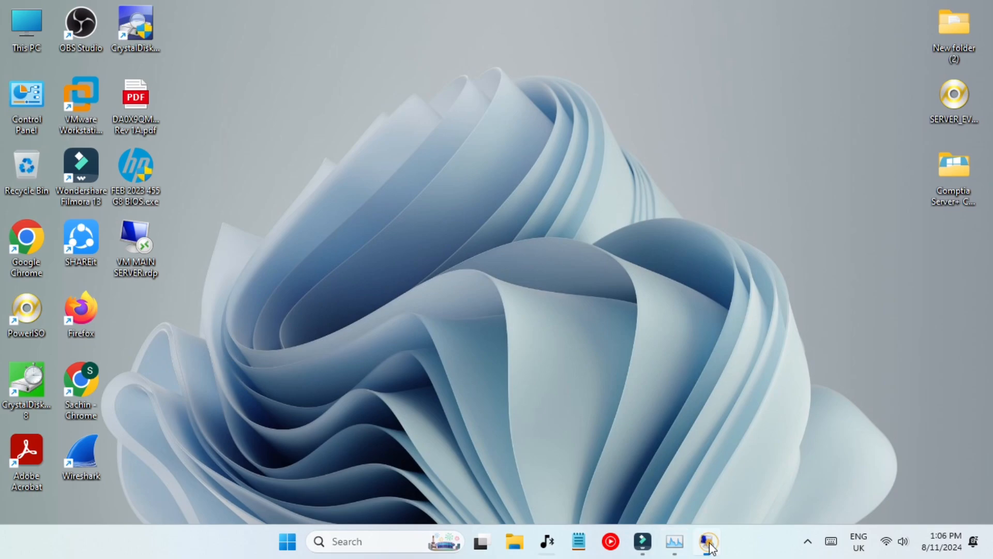
Connect to 172.30.246.89 and sign in as Administrator with the account password.
left_click(709, 542)
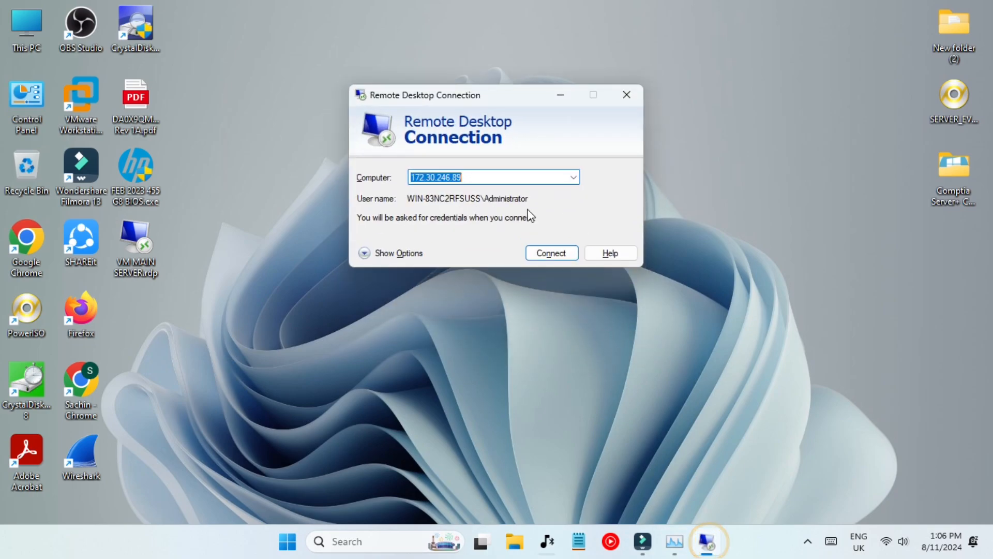
left_click(550, 254)
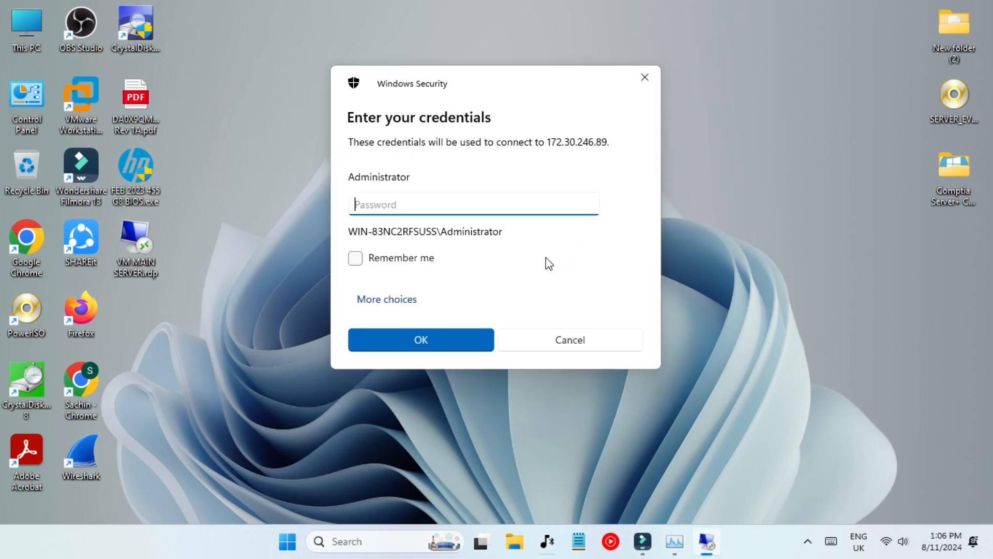
left_click(408, 298)
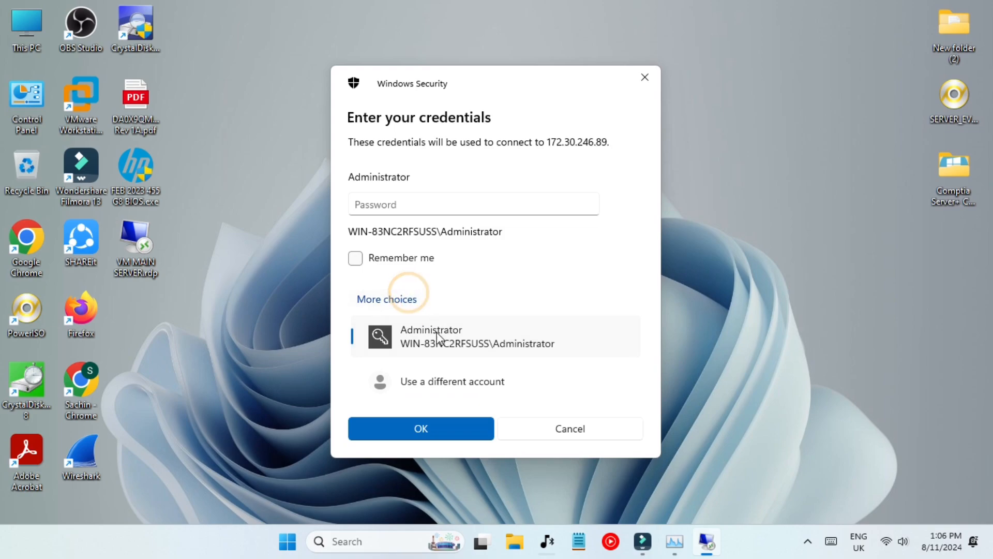
left_click(437, 377)
left_click(458, 311)
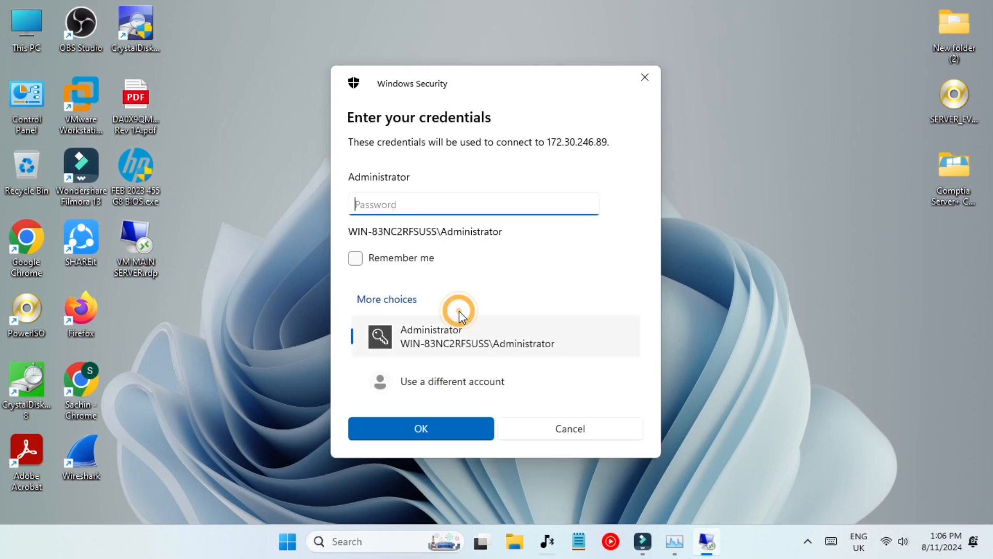
left_click(387, 209)
type("**")
key("Return")
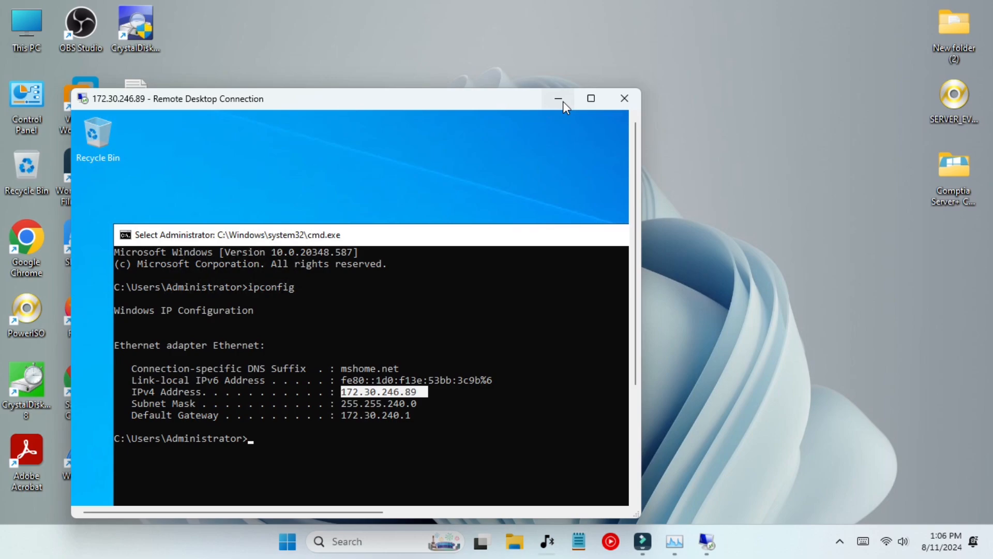
Reposition the remote command prompt, switch the session to full screen, then end it.
left_click(565, 100)
left_click(706, 541)
left_click_drag(397, 237, 382, 171)
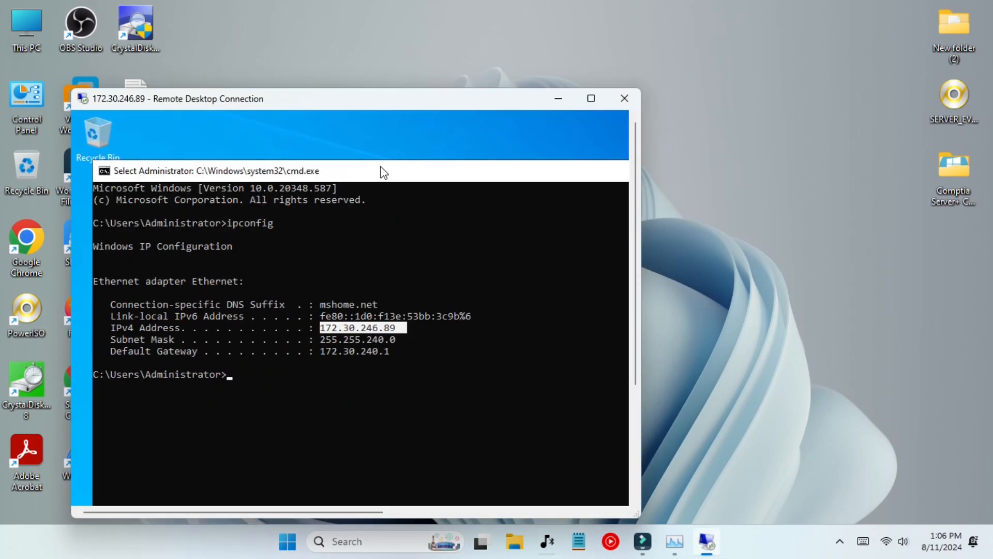
left_click(591, 98)
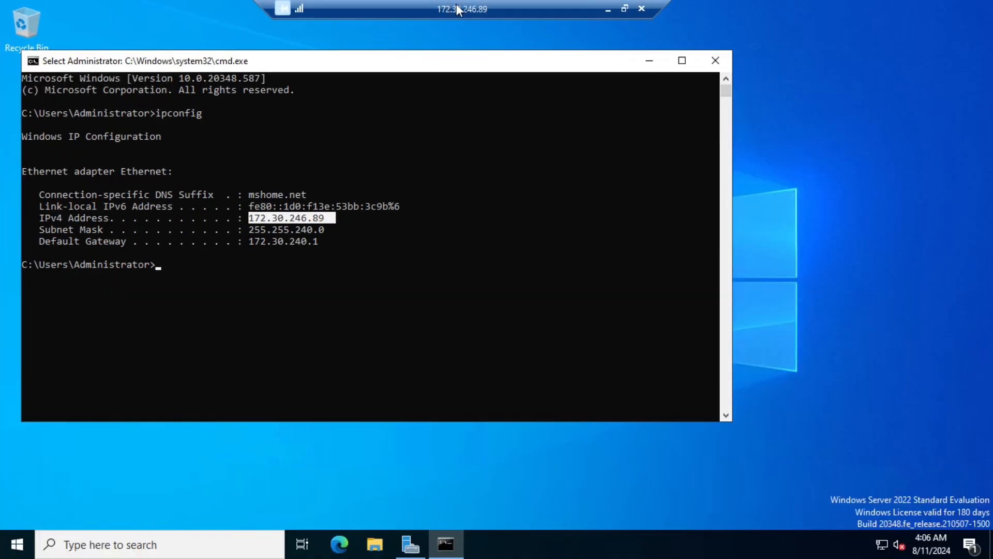
left_click_drag(432, 70, 517, 68)
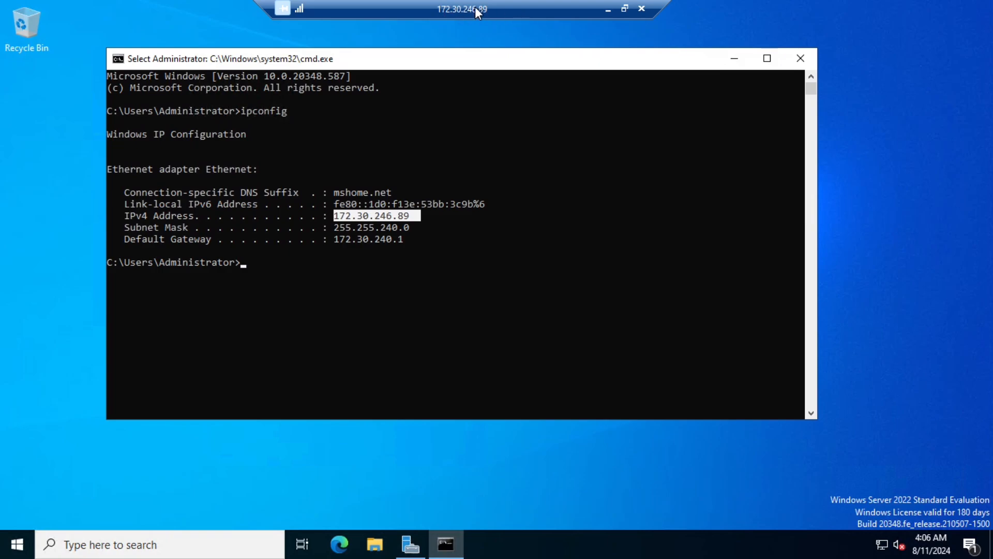
left_click(734, 58)
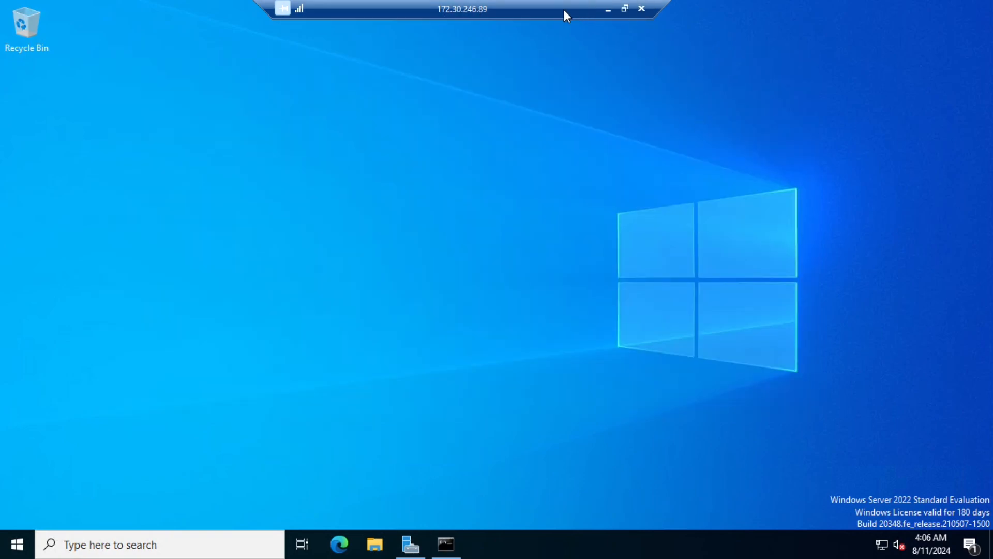
left_click(641, 8)
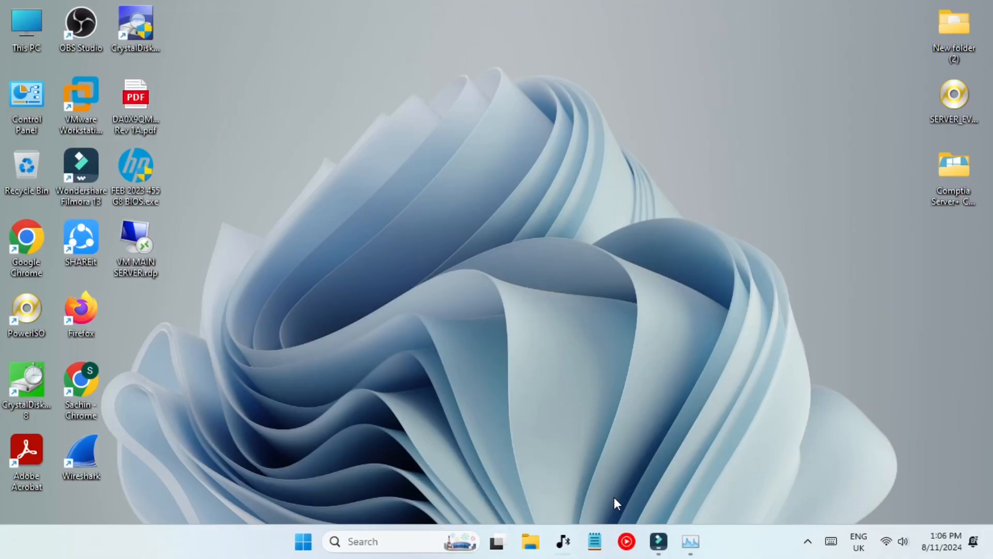
Find Remote Desktop Connection by searching 'mst' and launch it.
left_click(390, 540)
type("mst")
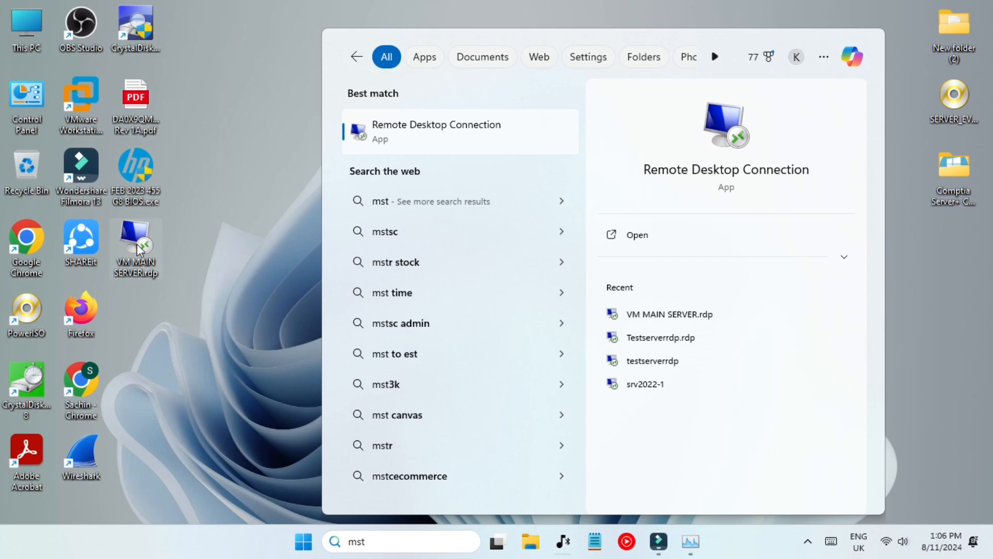
left_click(177, 289)
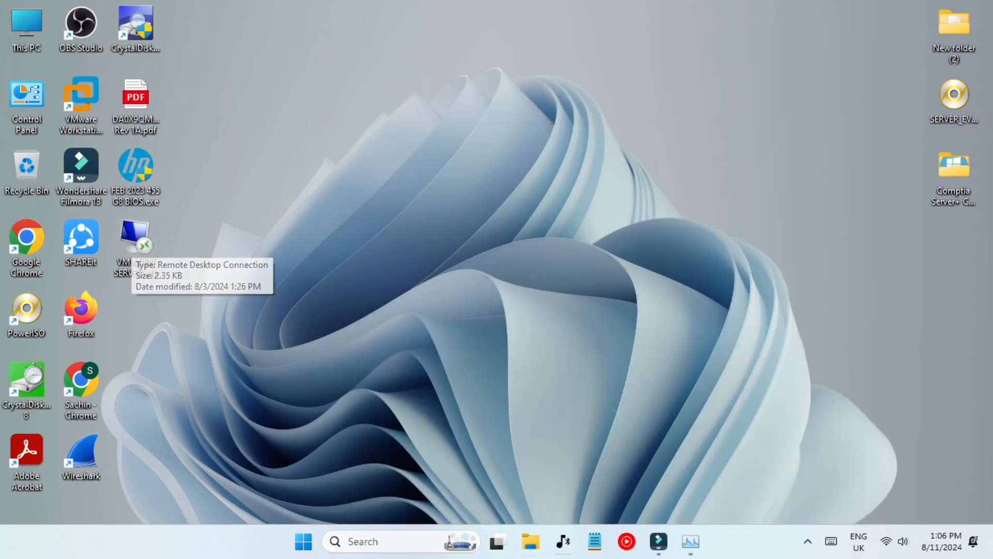
left_click(417, 542)
type("ms")
left_click(407, 123)
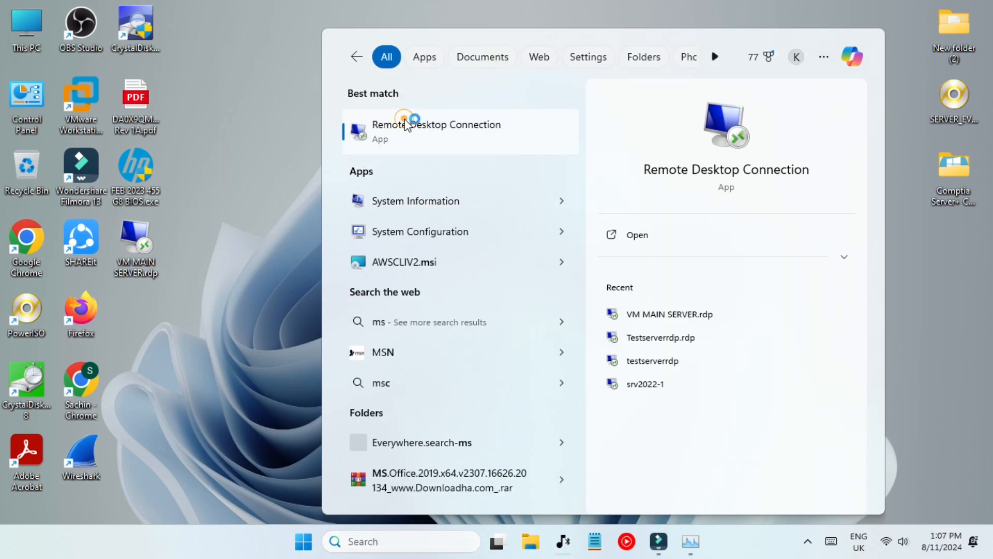
Save the connection settings as TestserverRDP on the Desktop.
left_click(403, 249)
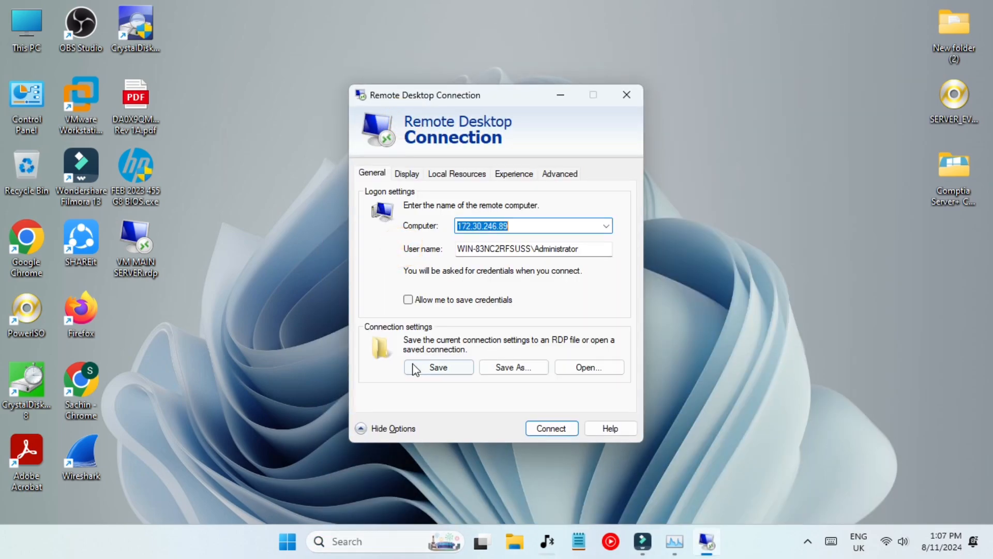
left_click(500, 366)
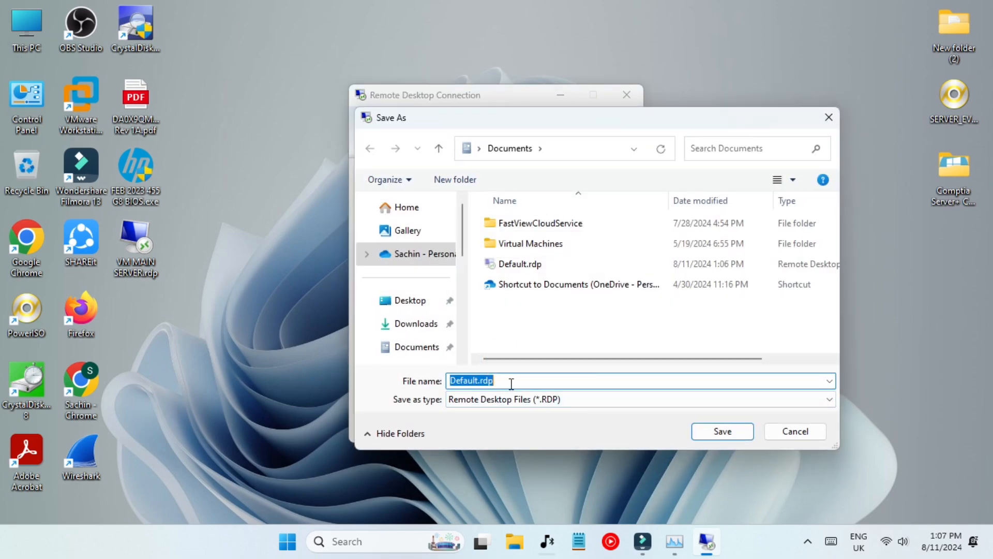
type("TestserverRDP")
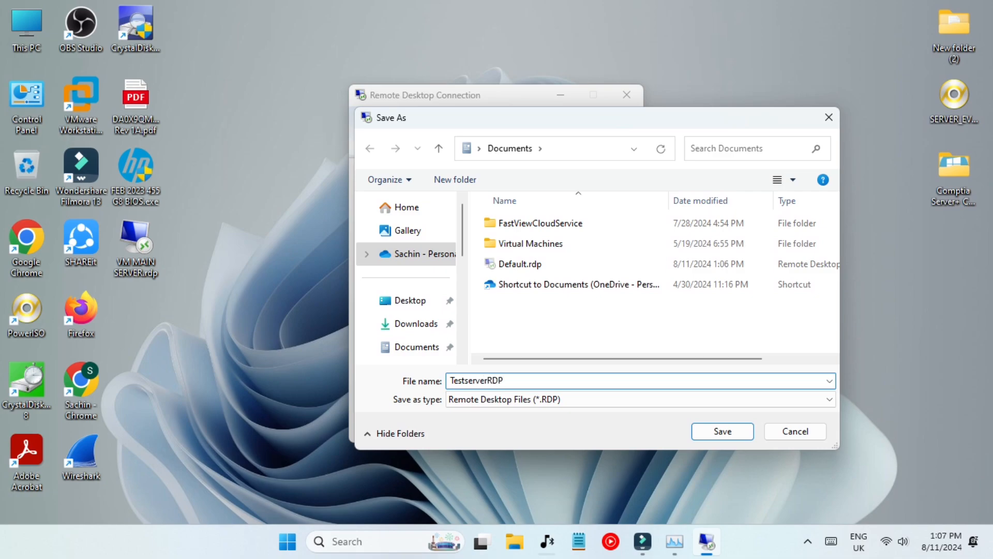
left_click(411, 302)
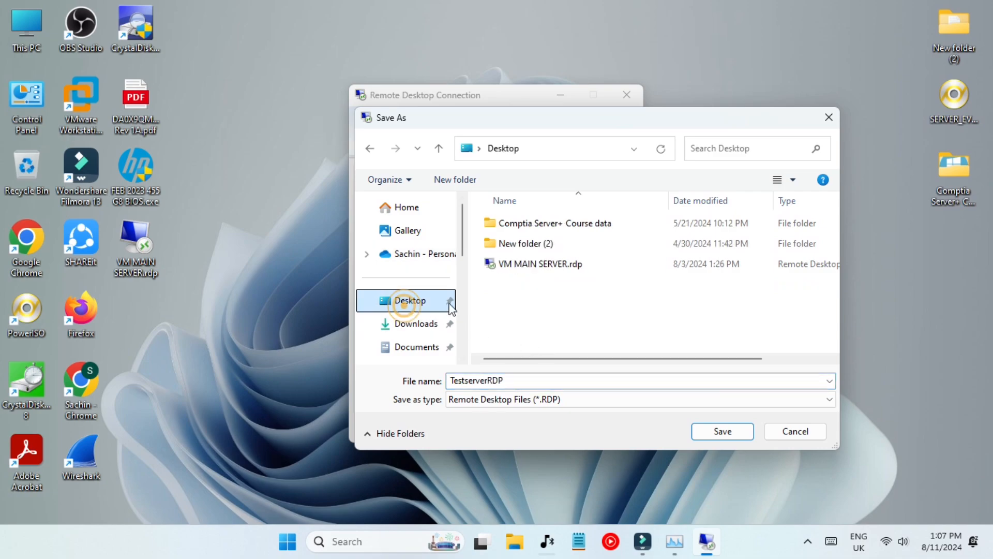
left_click(703, 433)
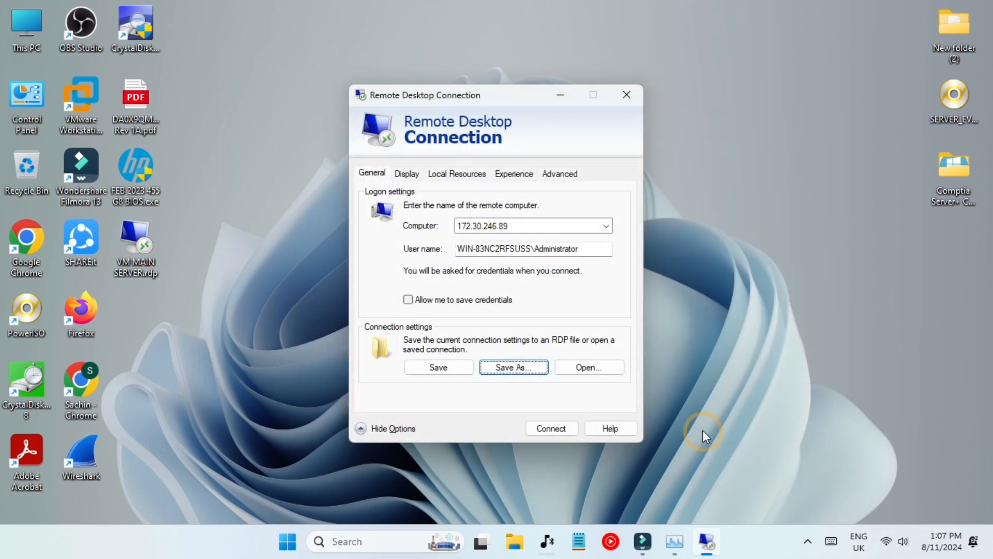
Connect to 172.30.246.89 with credential saving allowed, trusting the connection and entering the password.
left_click(436, 301)
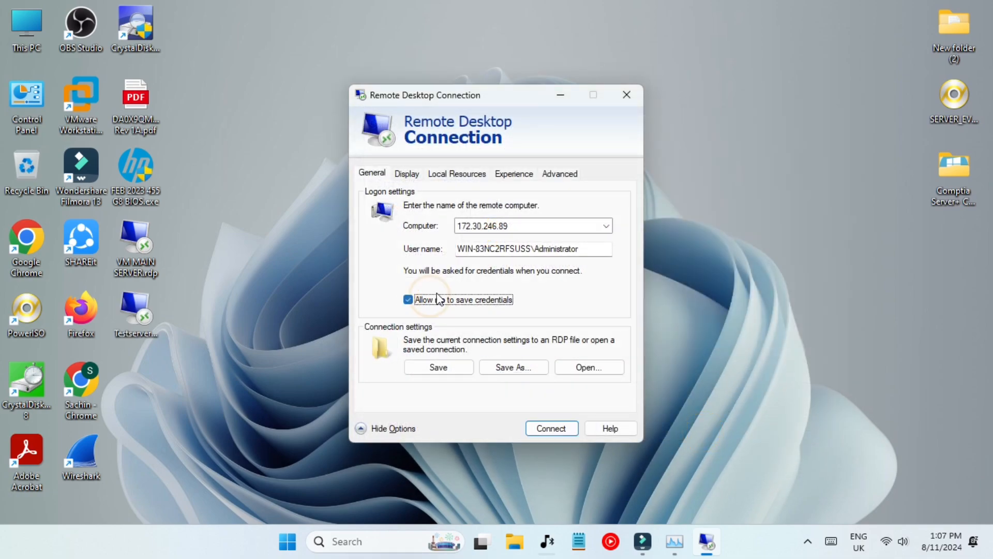
left_click(551, 427)
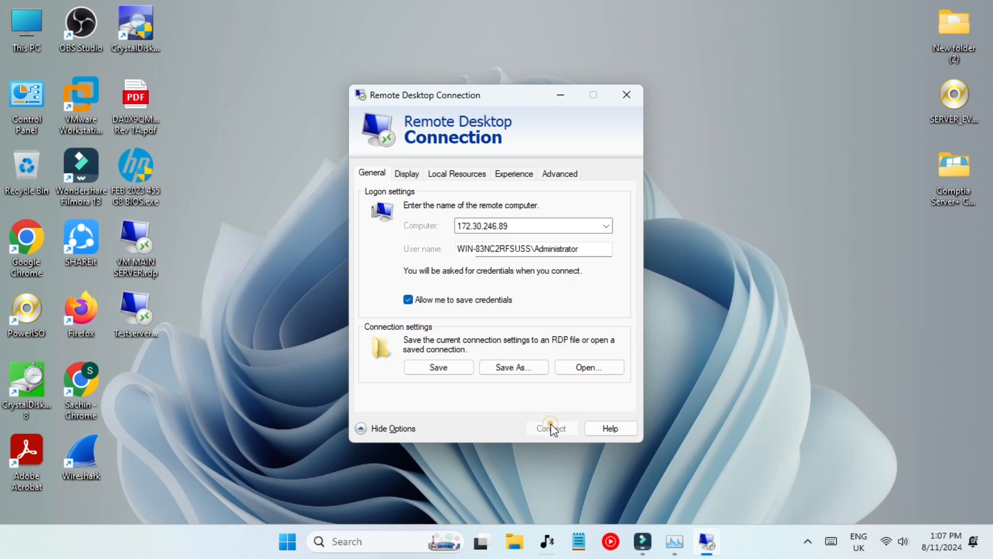
left_click(586, 344)
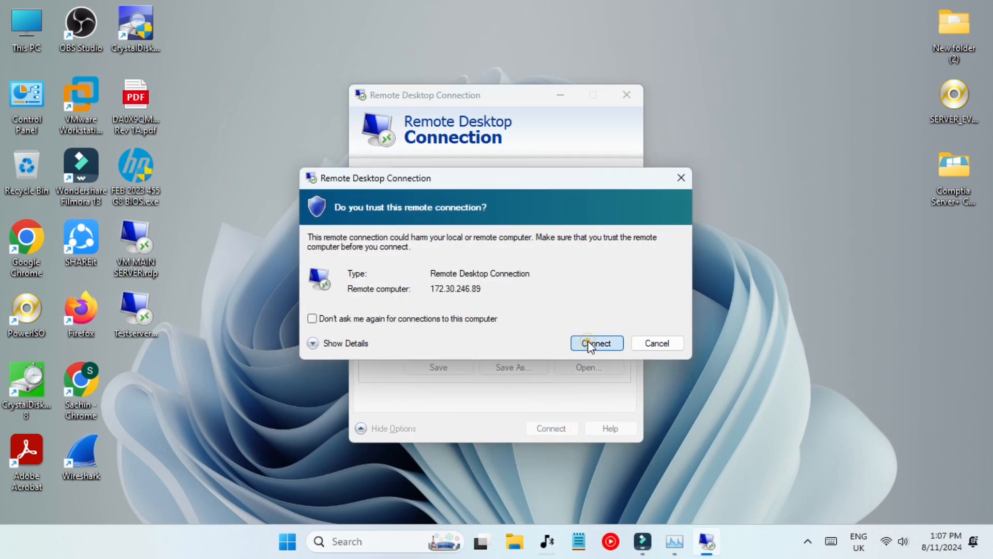
key("Caps_Lock")
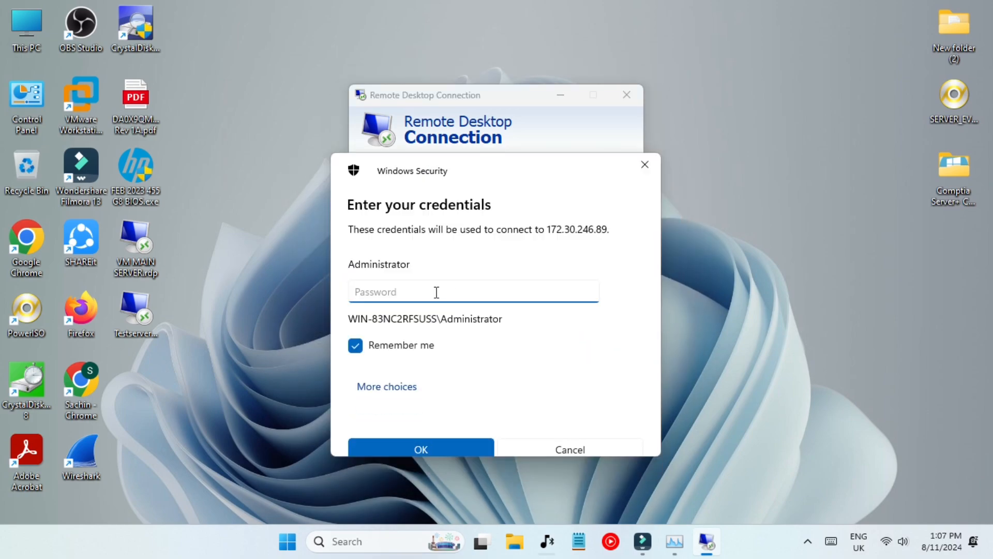
type("a")
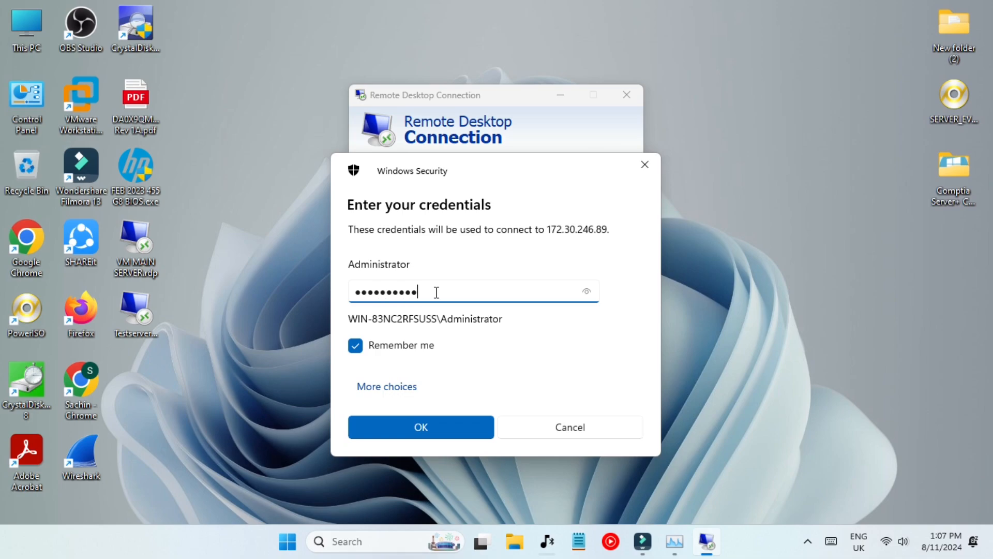
key("Return")
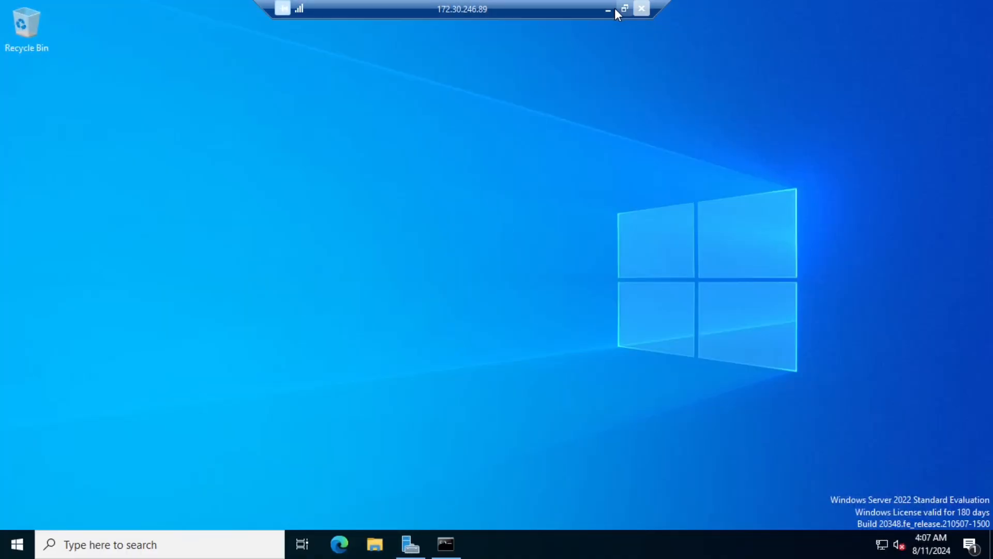
Close the server's ipconfig command prompt and end the remote session.
left_click(455, 545)
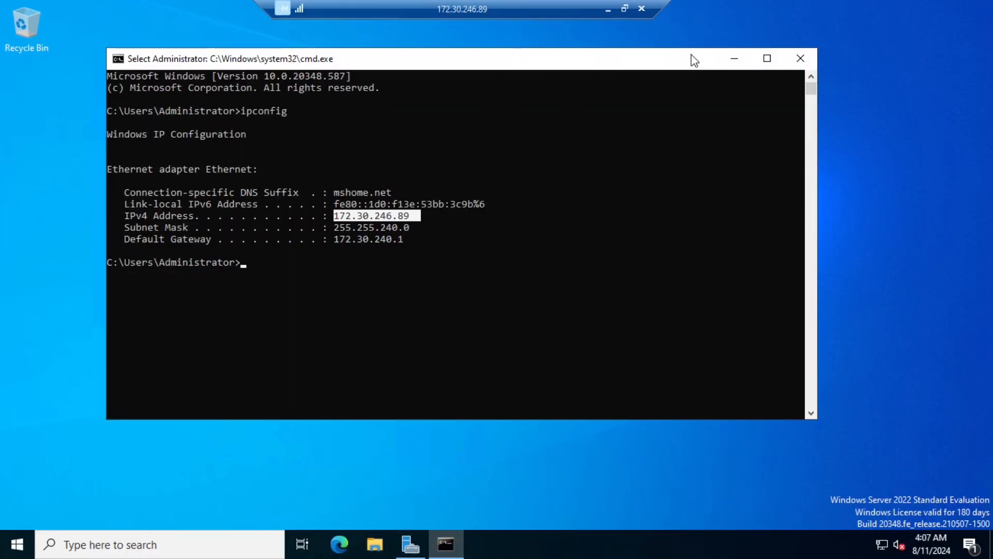
left_click(801, 61)
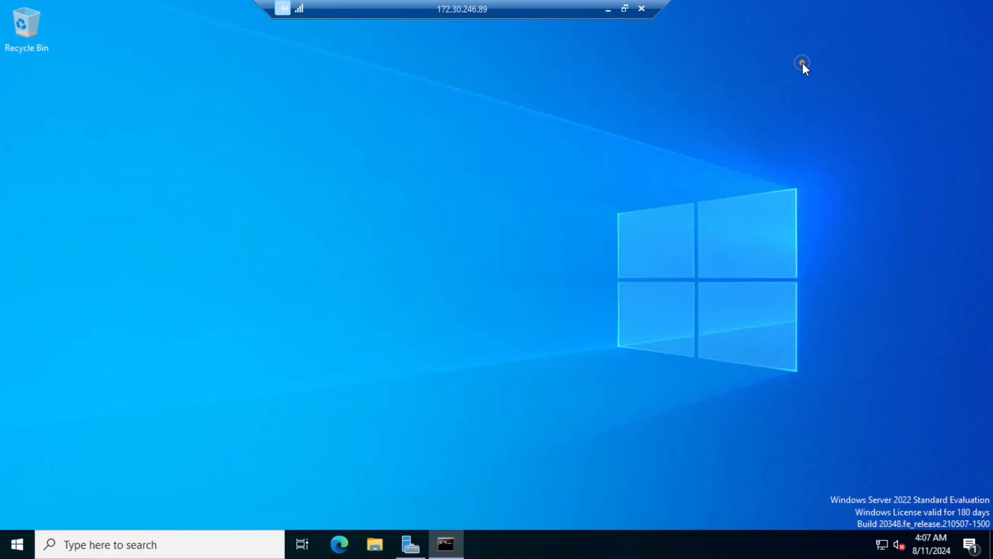
left_click(642, 8)
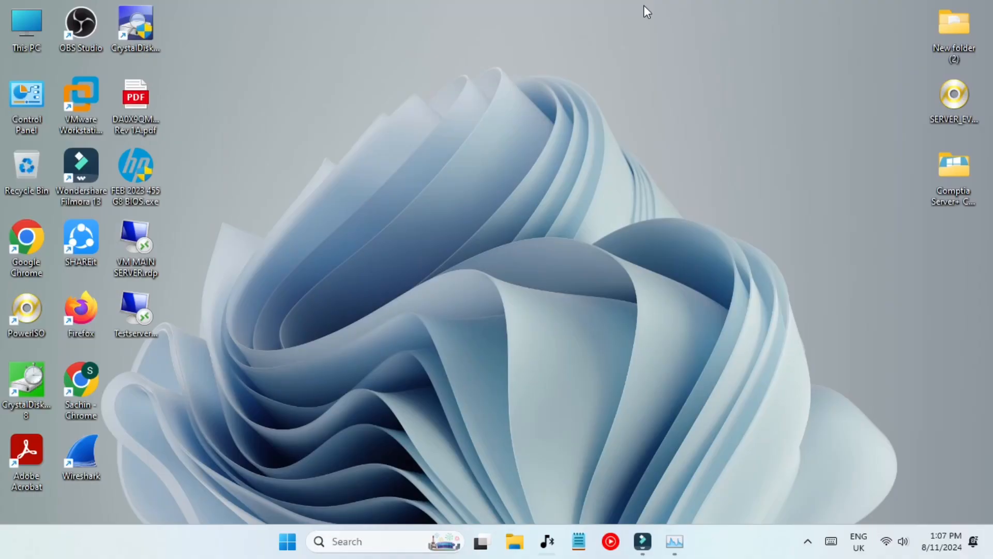
Launch Hyper-V Manager by searching 'hy' and open a console to TestRDPserver.
left_click(374, 540)
type("hy")
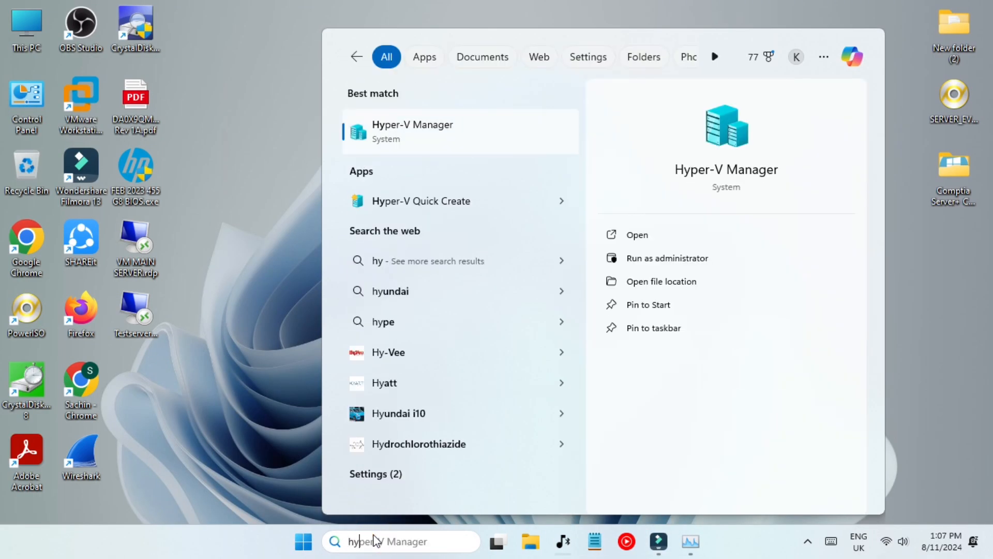
key("Return")
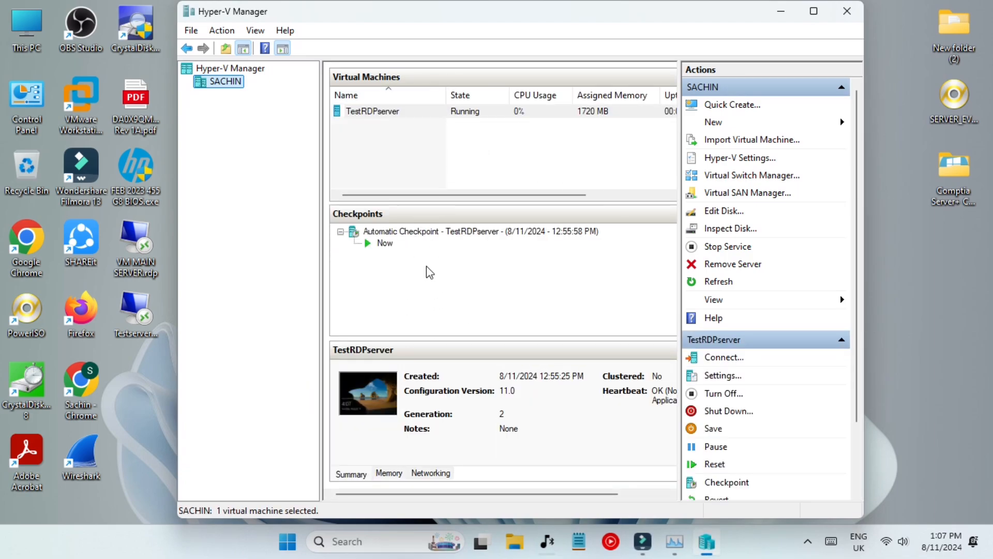
left_click(494, 115)
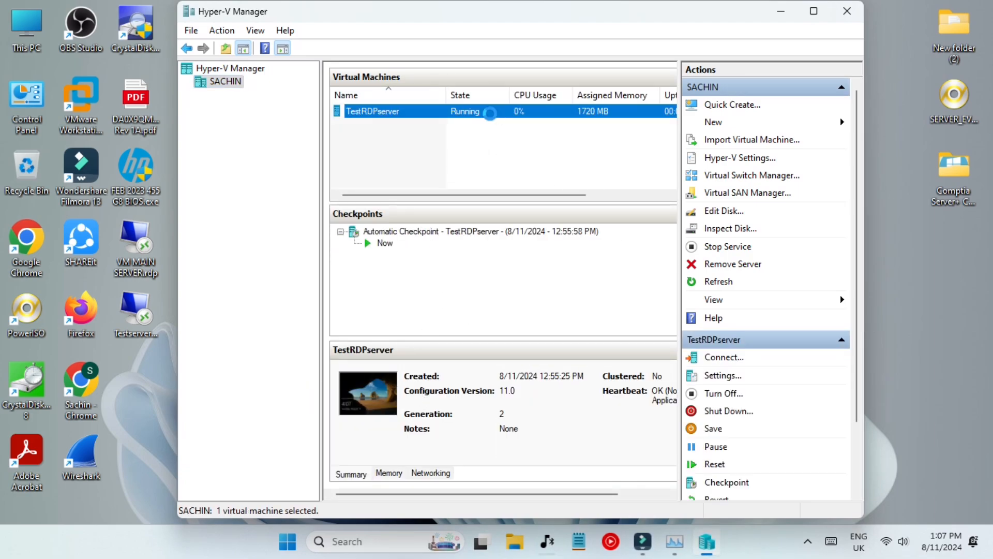
double_click(494, 115)
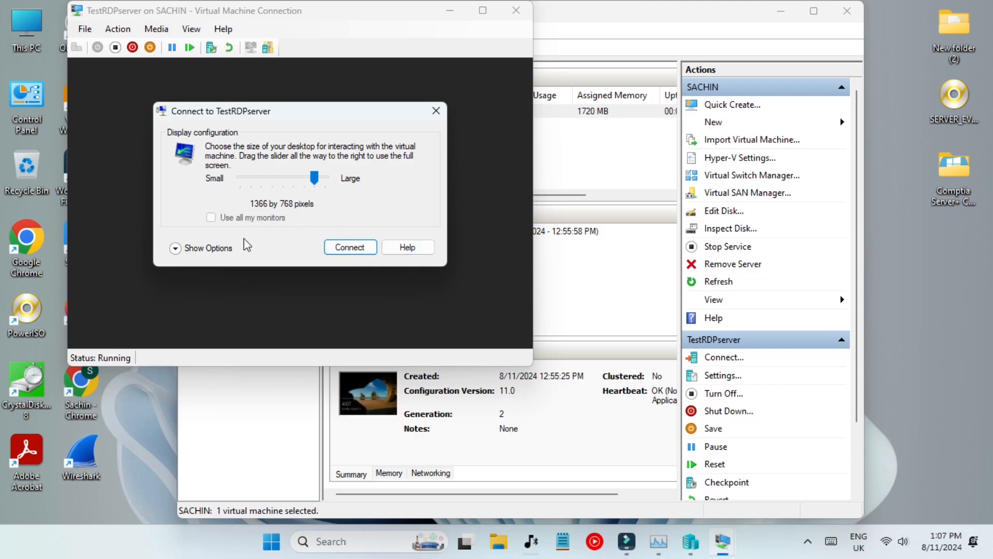
Connect to the TestRDPserver console and sign in with the Administrator password.
left_click(222, 251)
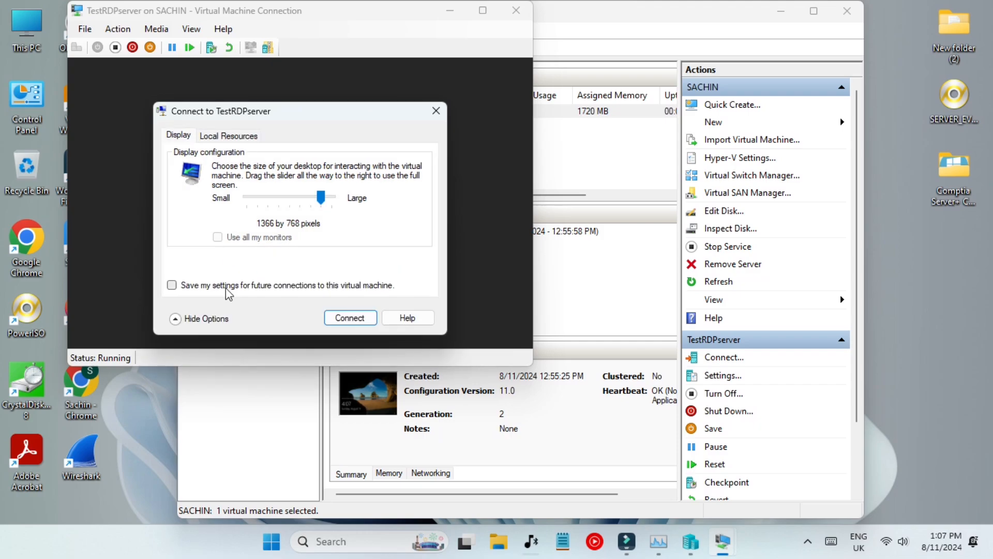
left_click(349, 318)
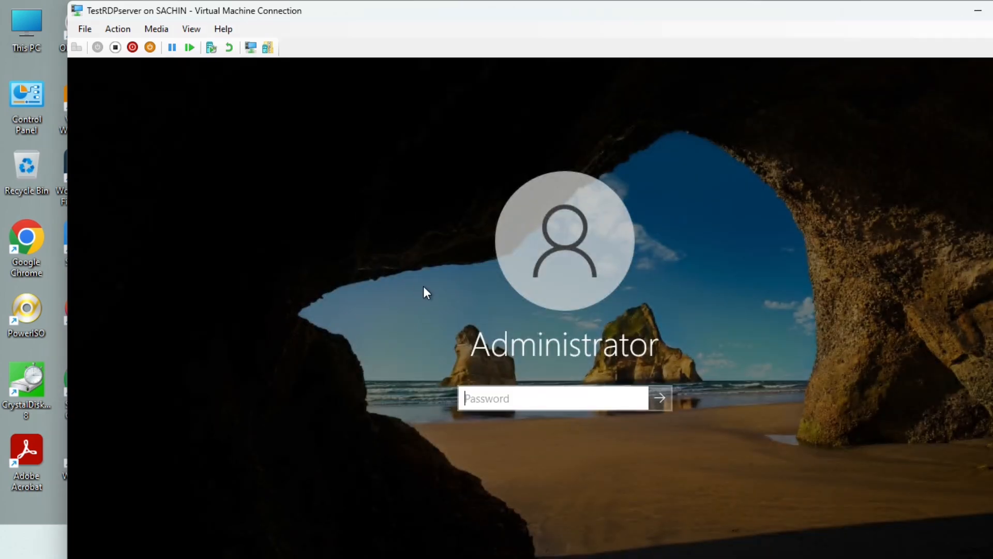
type("P")
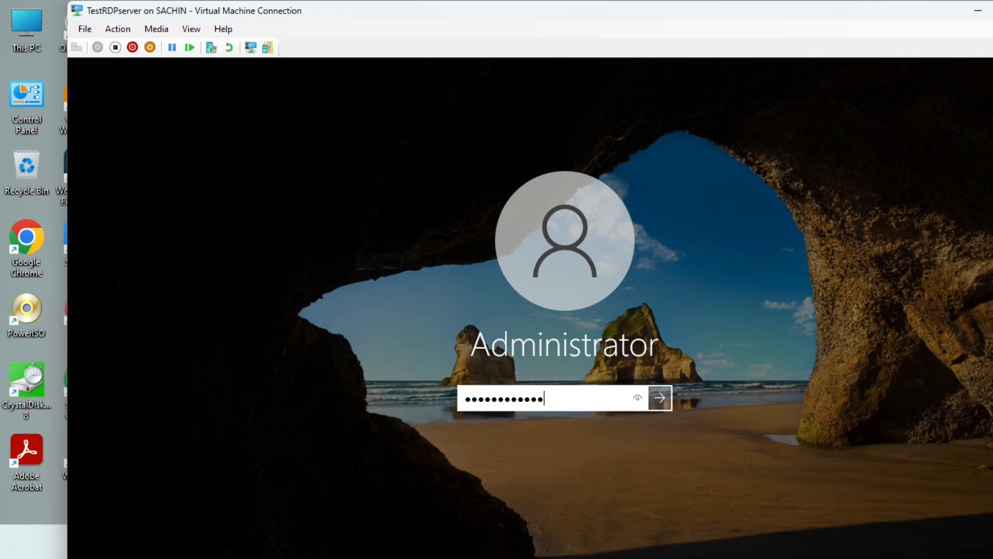
key("Return")
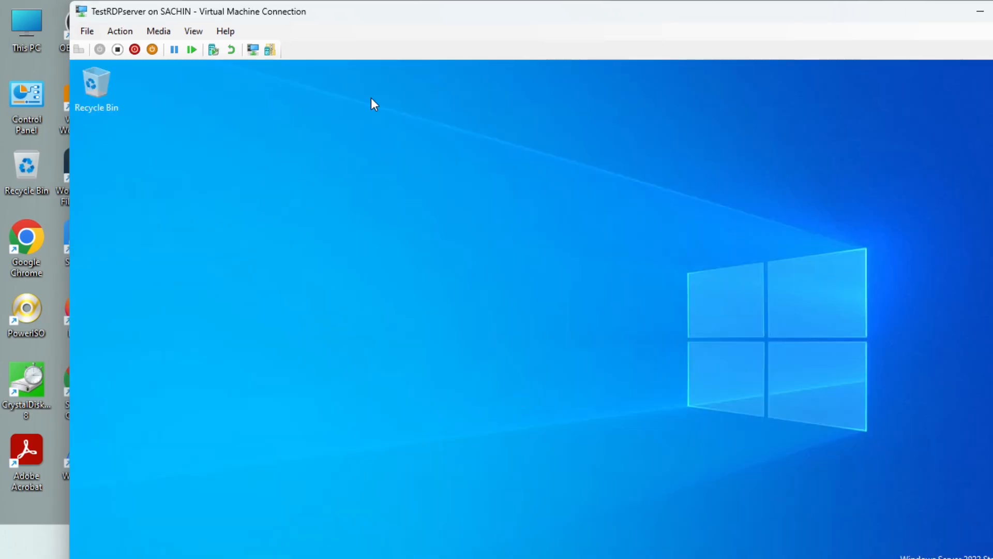
In full screen, shut the server down from Start > Power with the Other (Unplanned) reason.
double_click(456, 17)
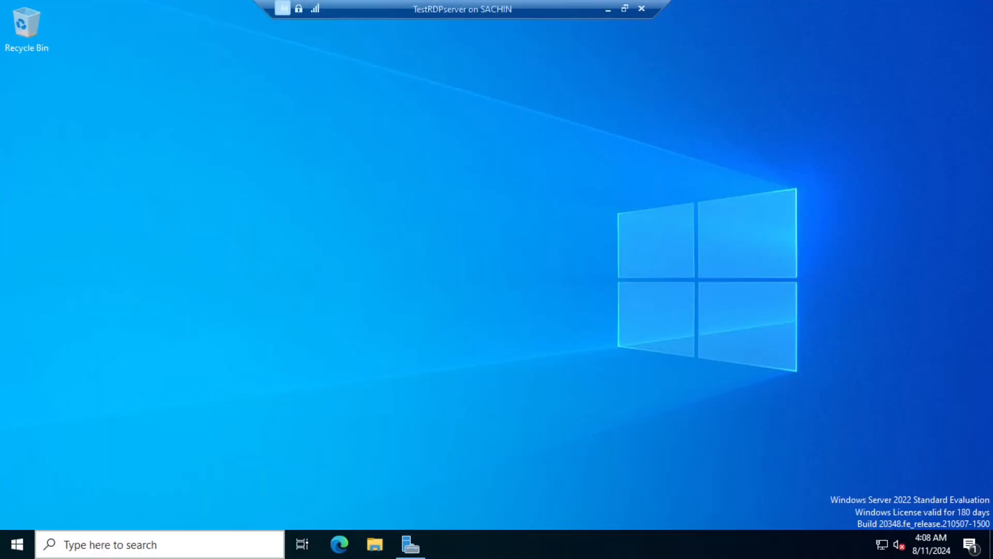
left_click(33, 550)
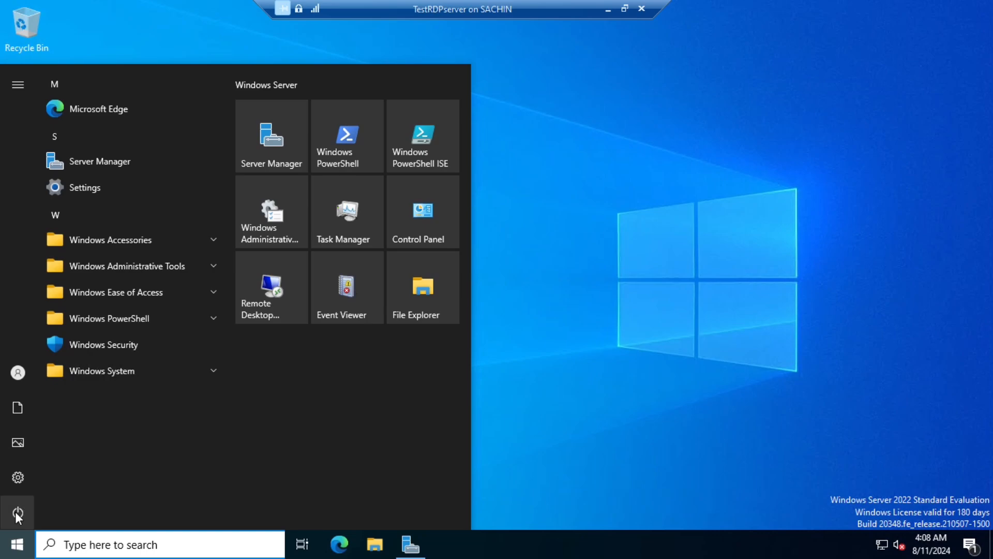
left_click(18, 514)
left_click(88, 451)
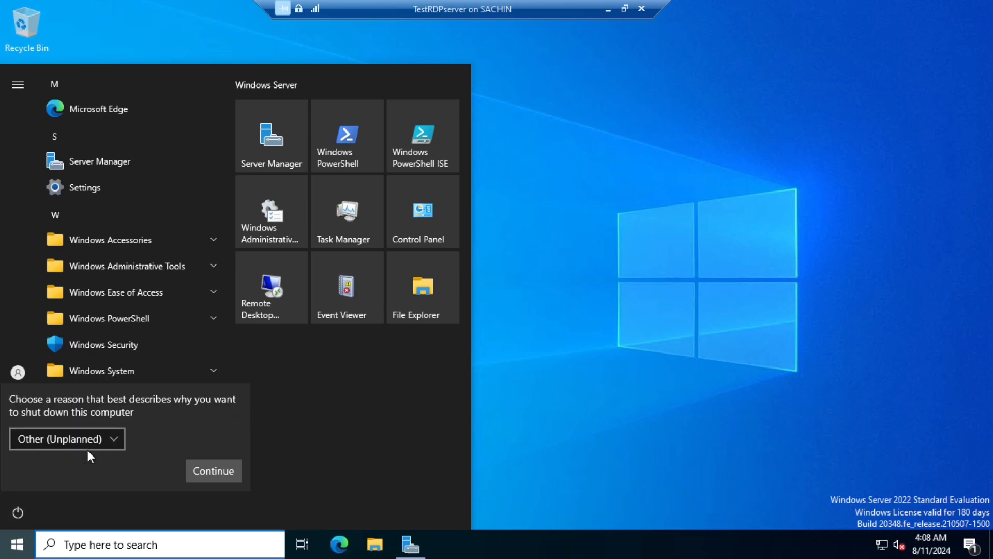
left_click(213, 469)
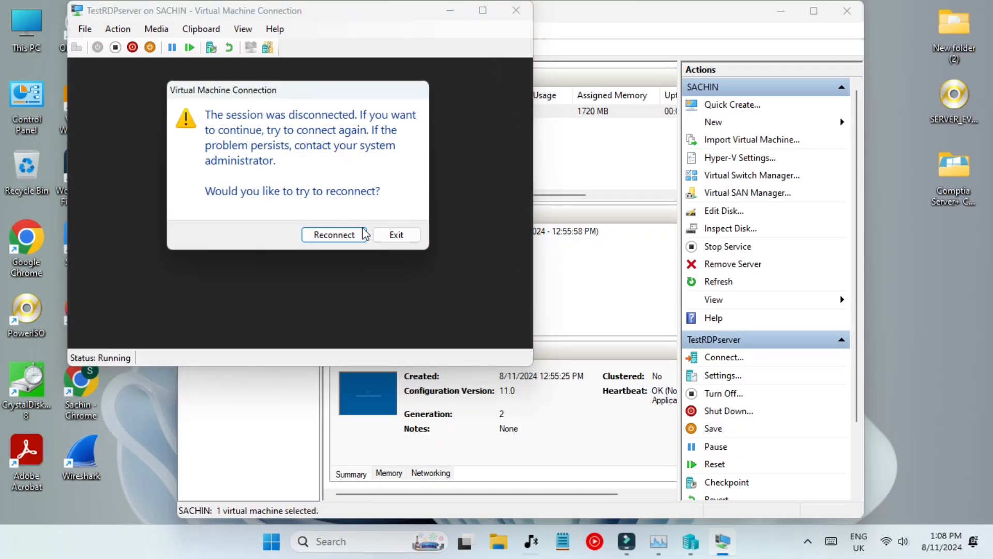
Exit the disconnected session and set TestRDPserver's DVD Drive to None, applying the change.
left_click(377, 237)
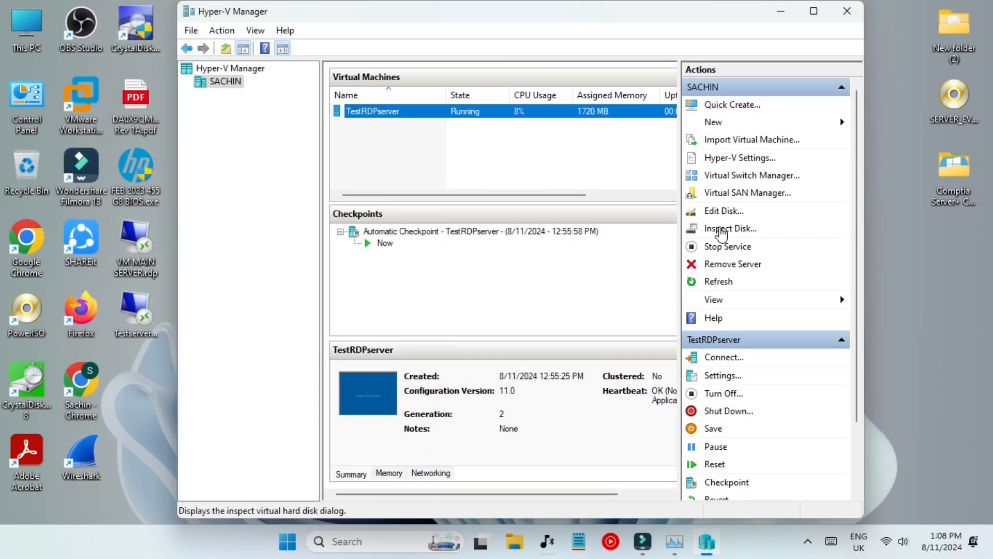
left_click(721, 374)
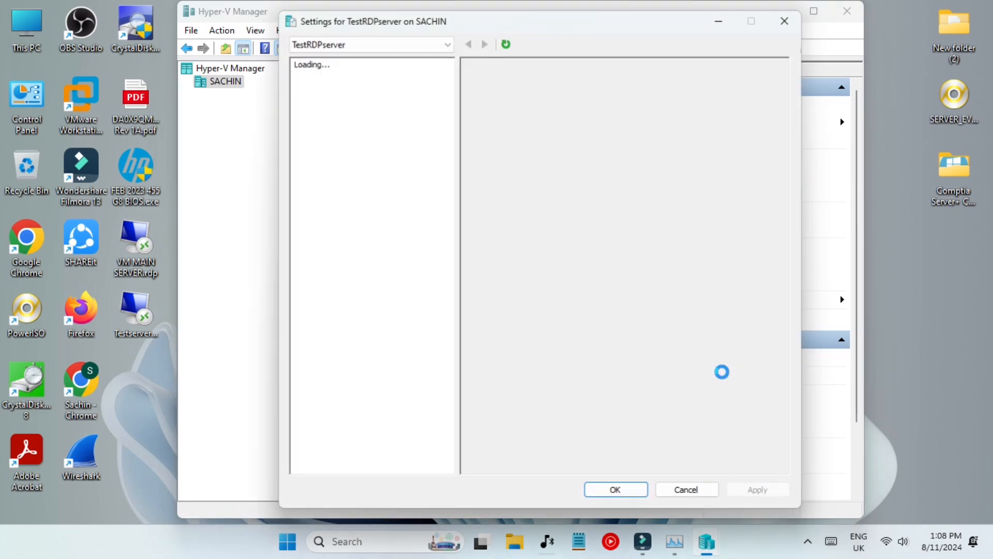
left_click(371, 229)
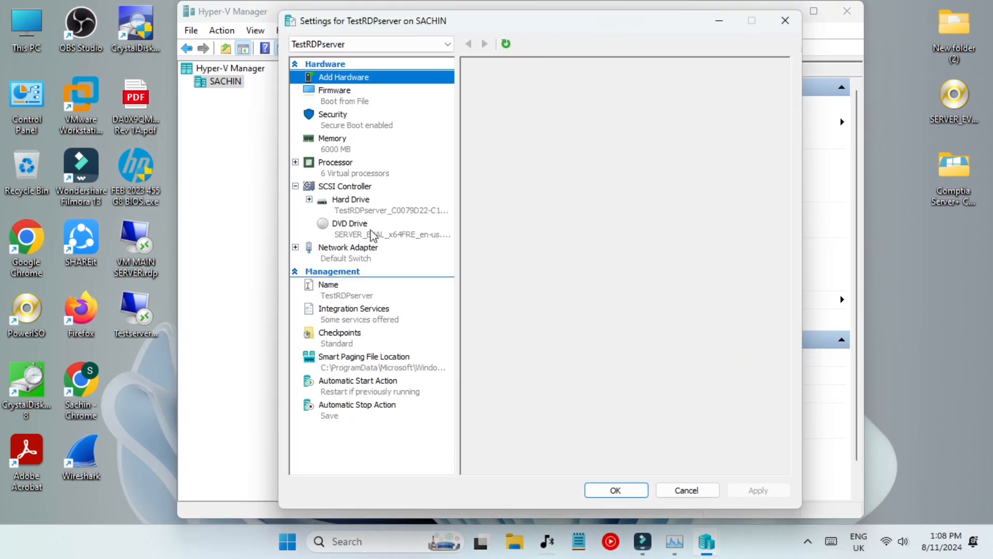
left_click(495, 164)
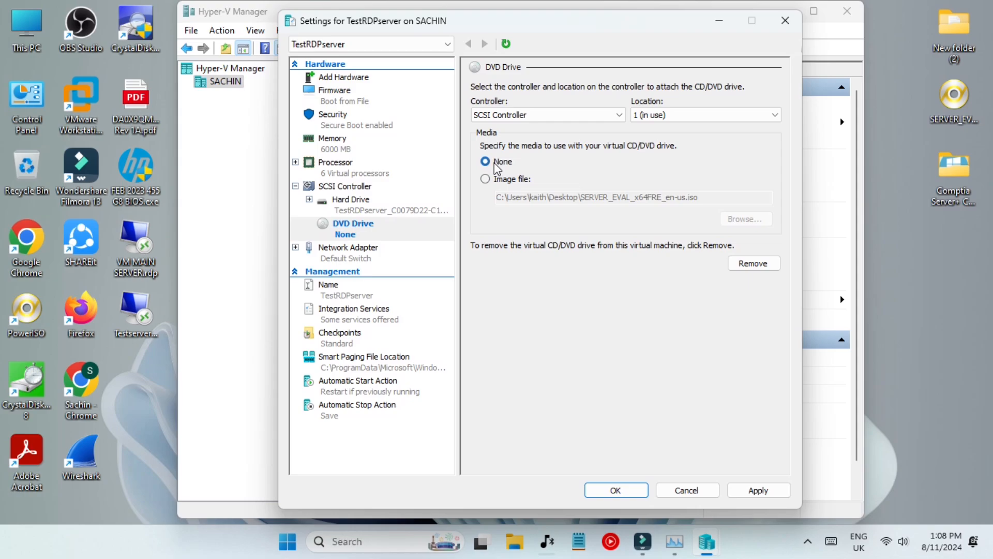
left_click(753, 490)
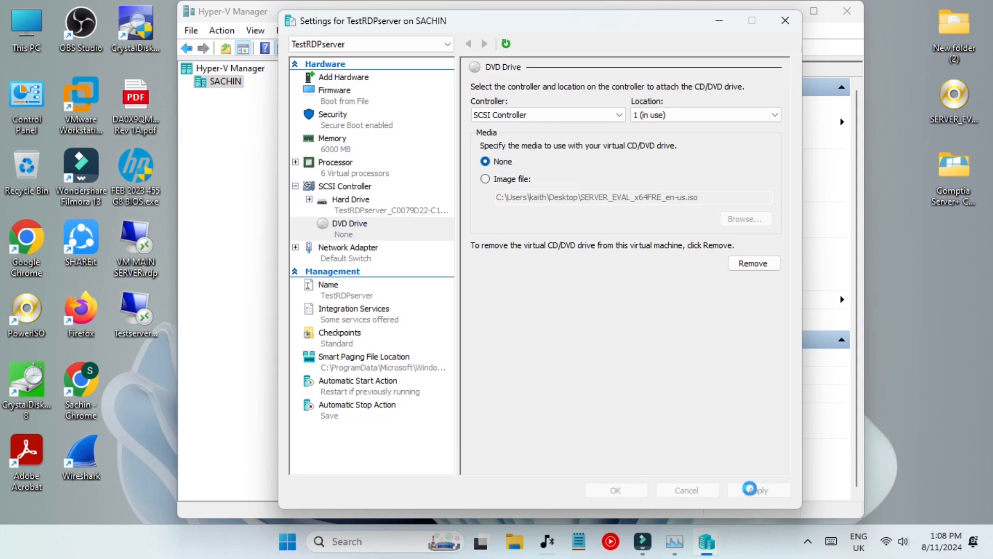
left_click(626, 491)
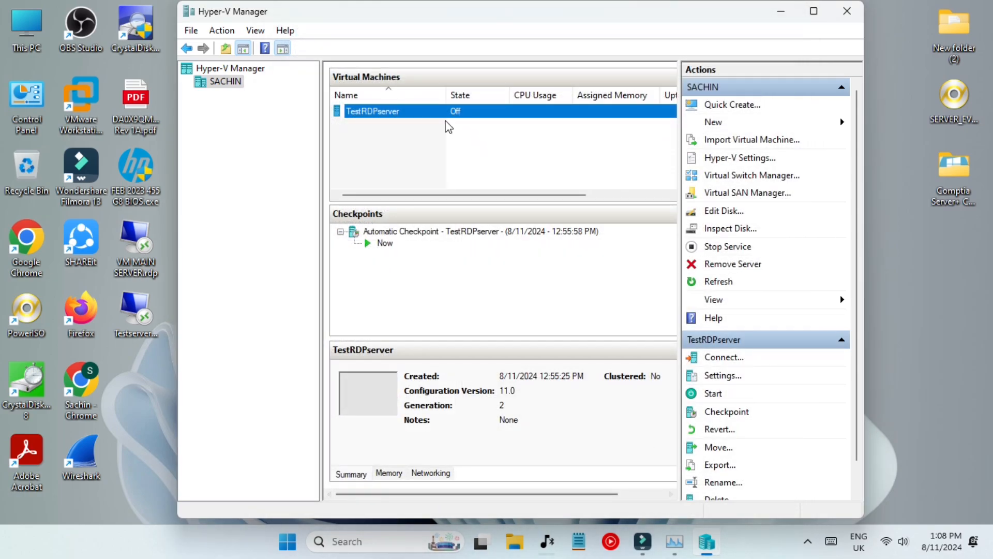
left_click(846, 11)
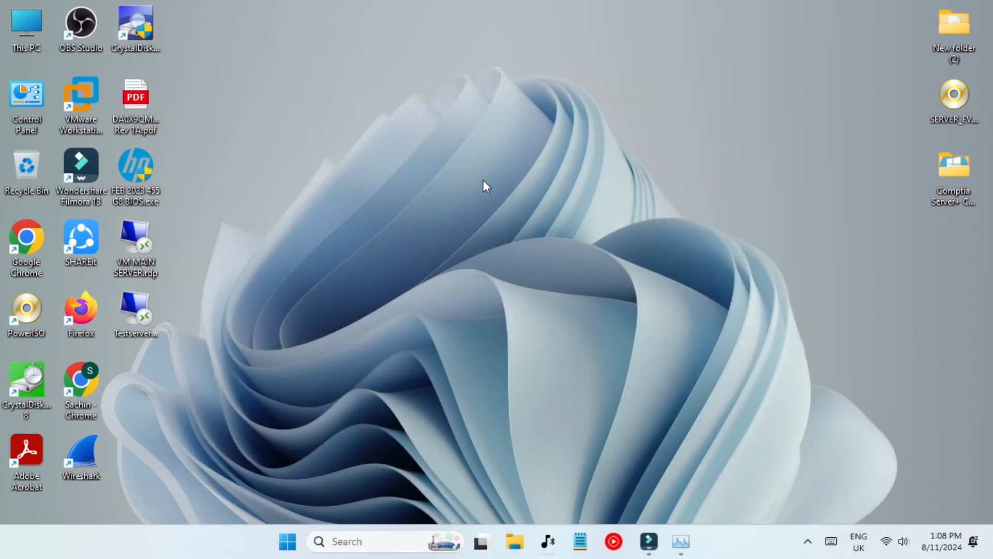
double_click(130, 311)
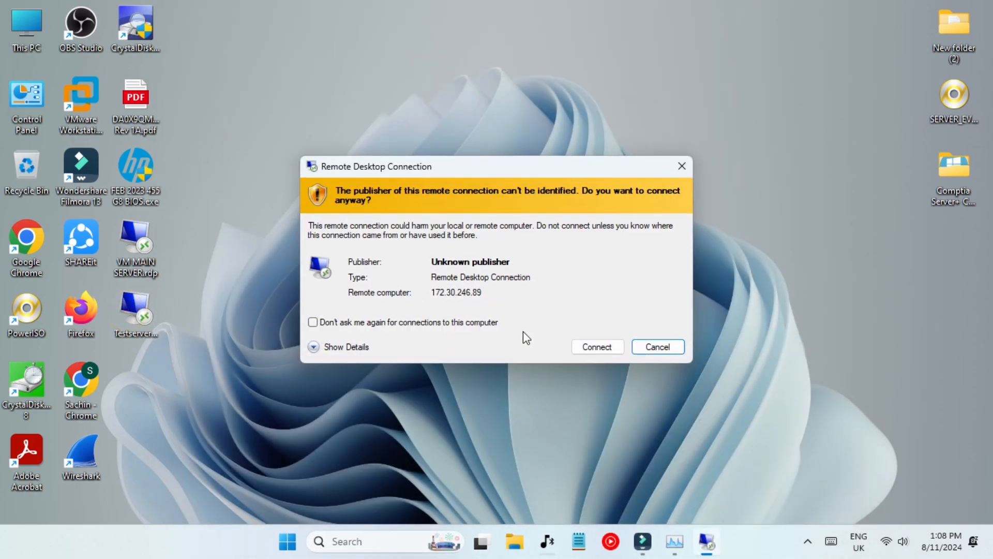
left_click(590, 344)
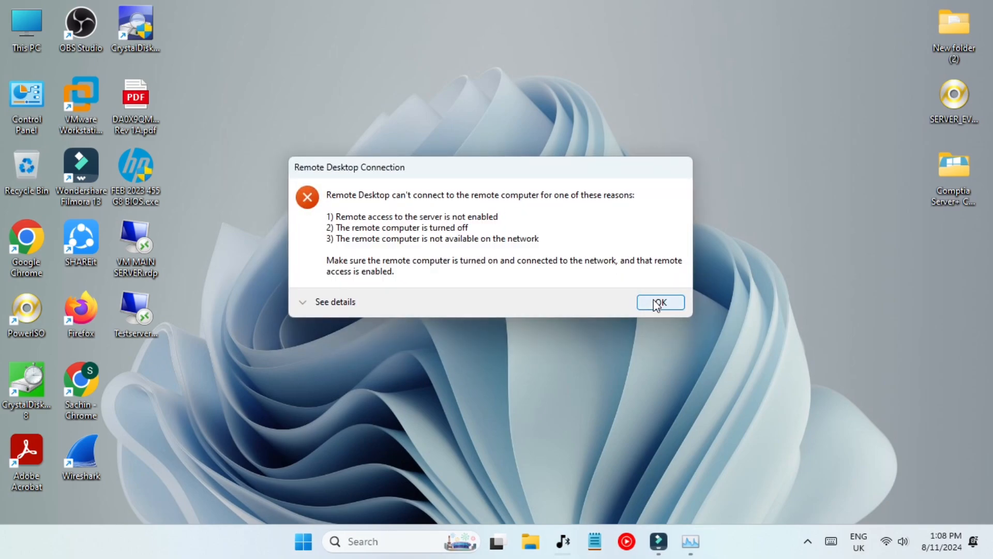
left_click(656, 302)
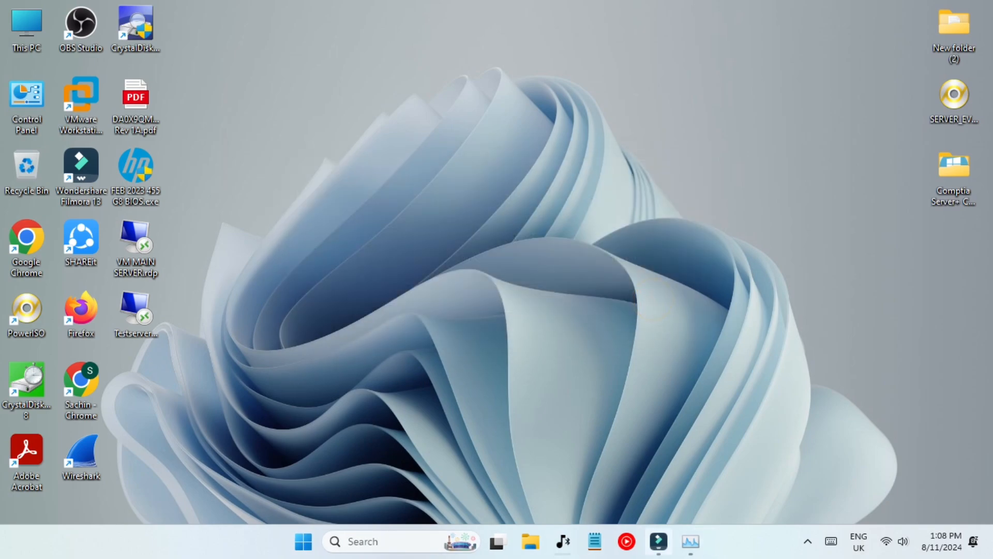
left_click(357, 541)
Reopen Hyper-V Manager, start TestRDPserver from its last state, and boot Windows Server.
type("hy")
key("Return")
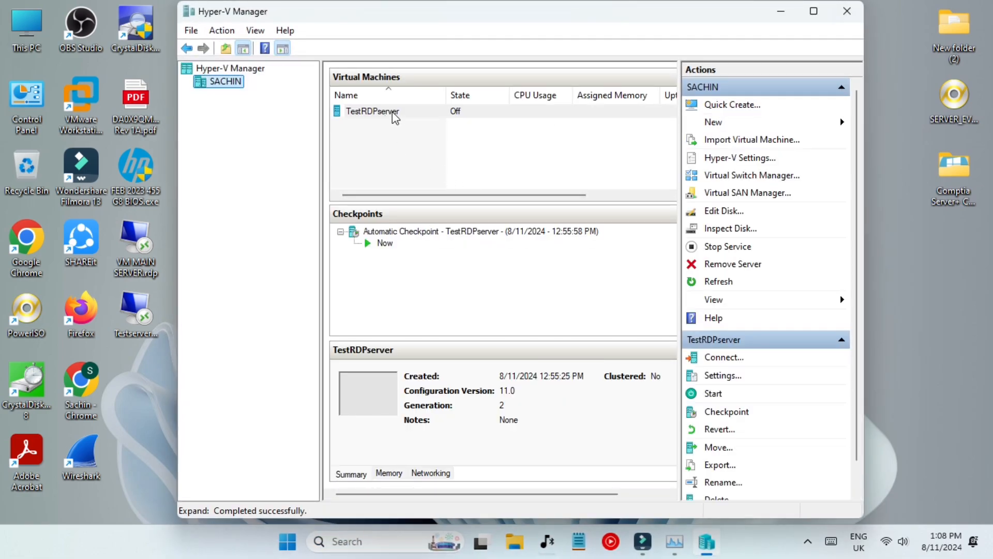
double_click(455, 111)
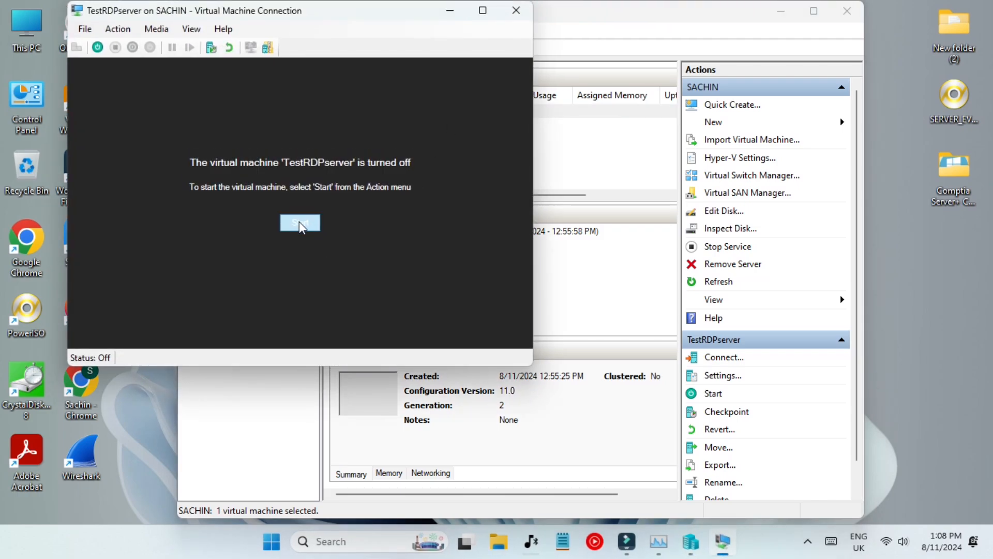
left_click(300, 227)
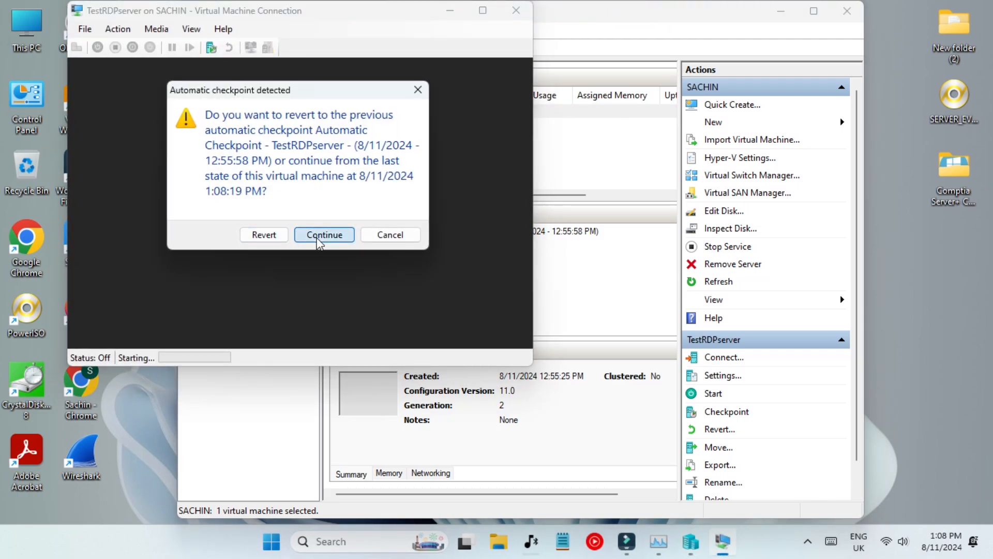
left_click(319, 235)
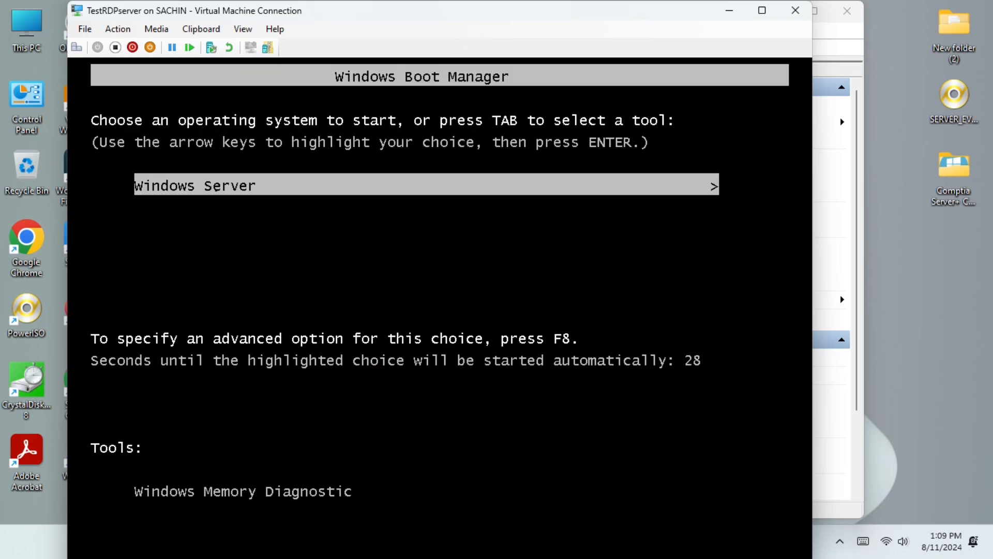
key("Return")
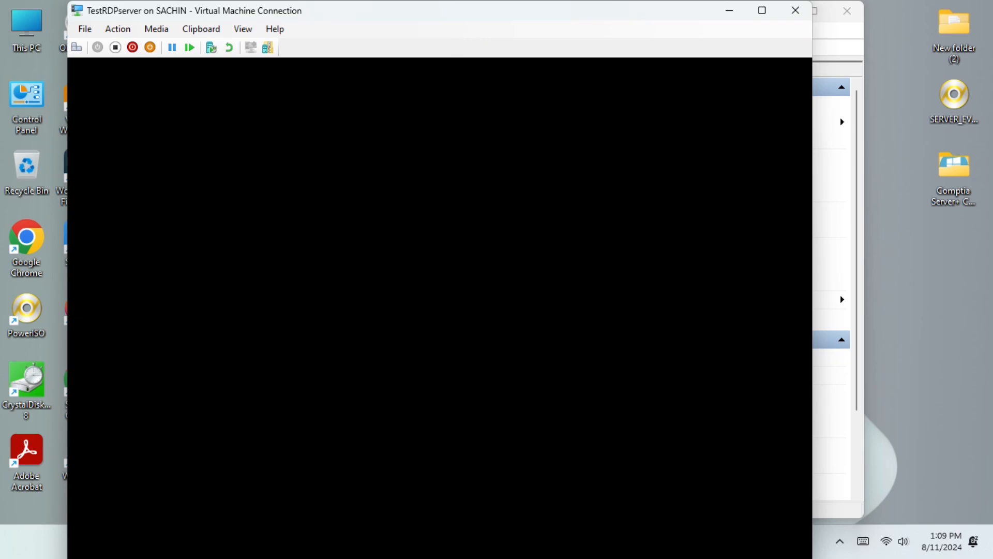
Sign in to TestRDPserver with the Administrator password in full screen, then close the console.
double_click(494, 17)
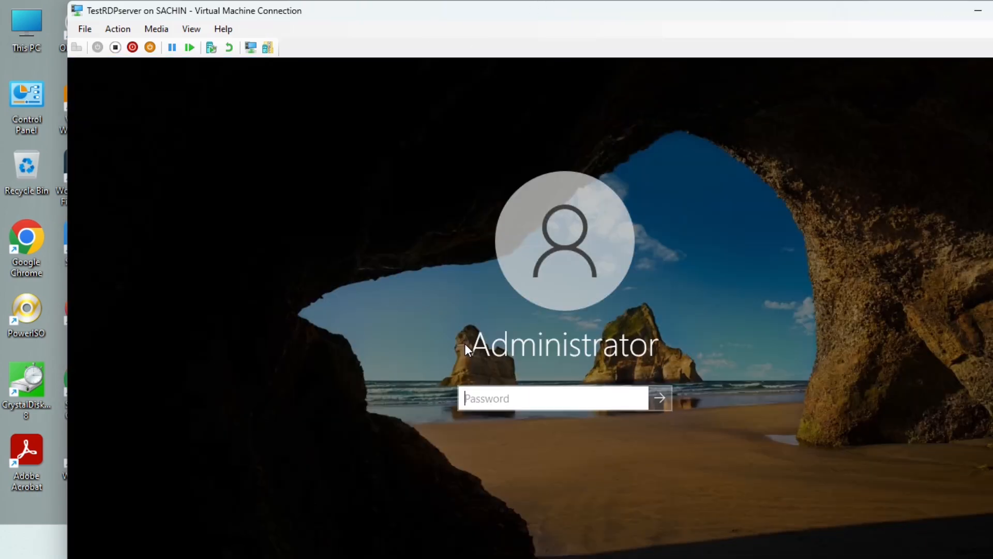
type("P@ssw0rd@1234")
key("Return")
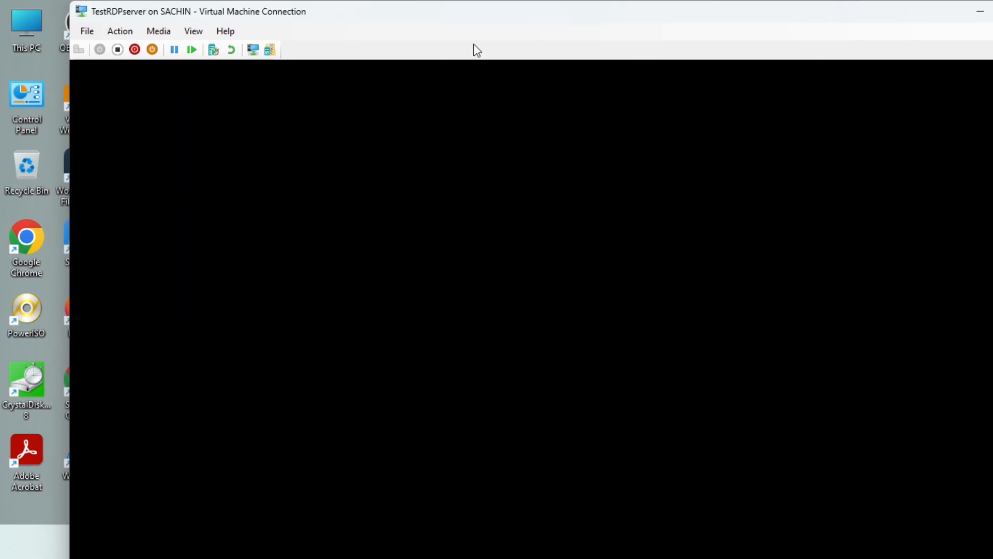
double_click(406, 12)
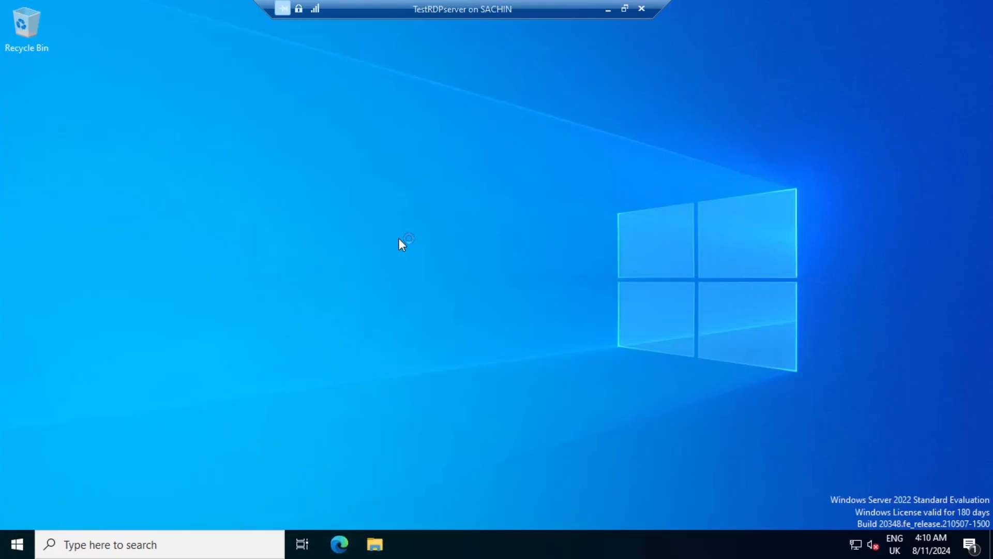
left_click(642, 9)
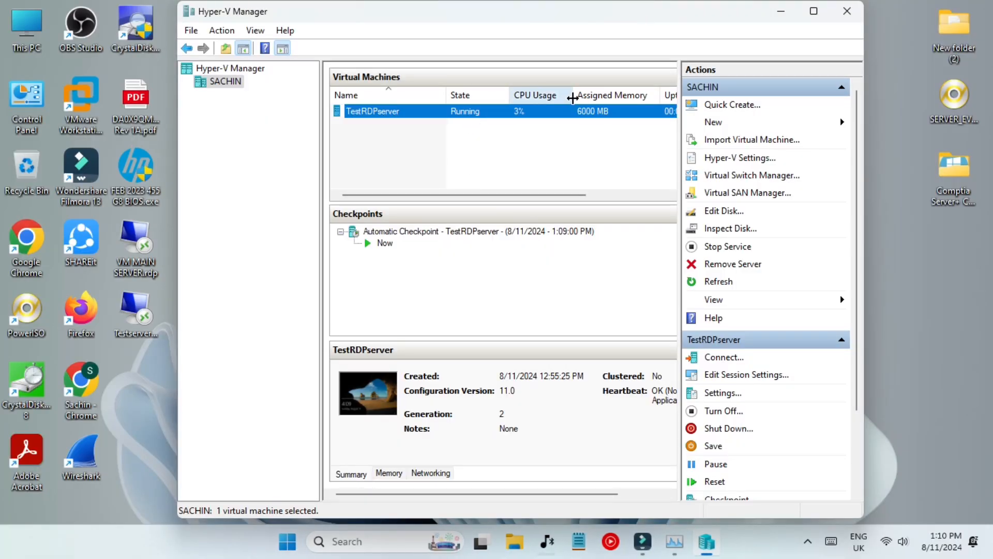
Close Hyper-V Manager and connect via the TestserverRDP desktop shortcut, ticking Don't ask me again.
left_click(835, 13)
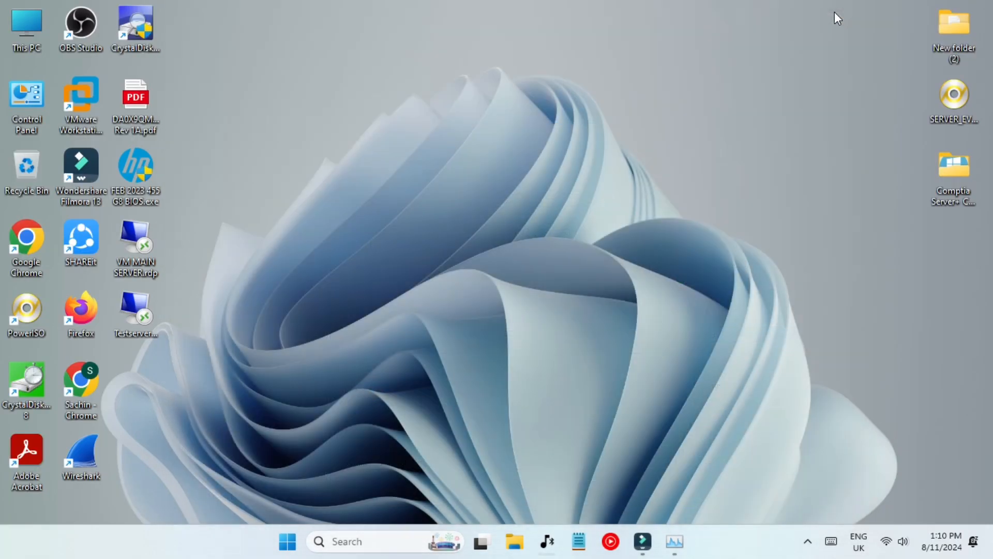
double_click(137, 309)
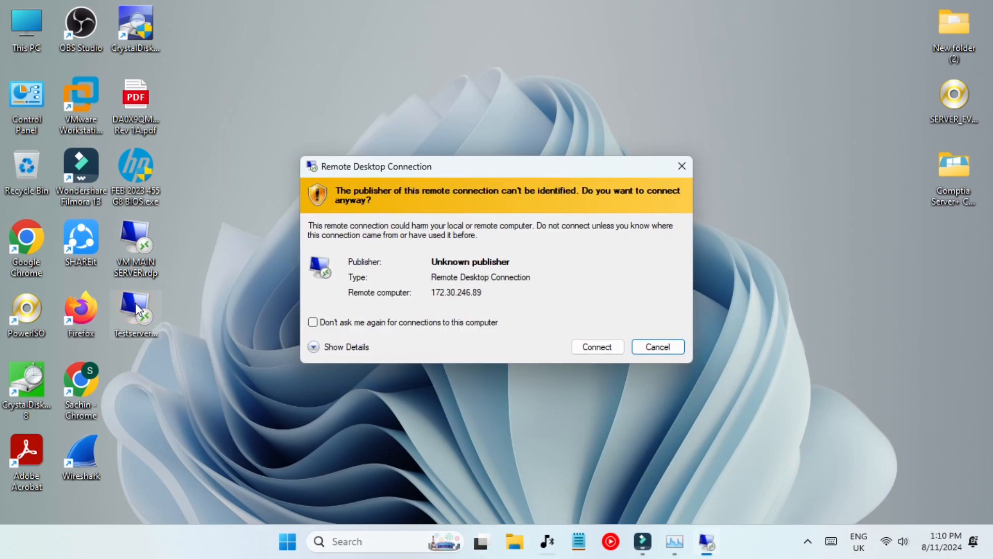
left_click(368, 323)
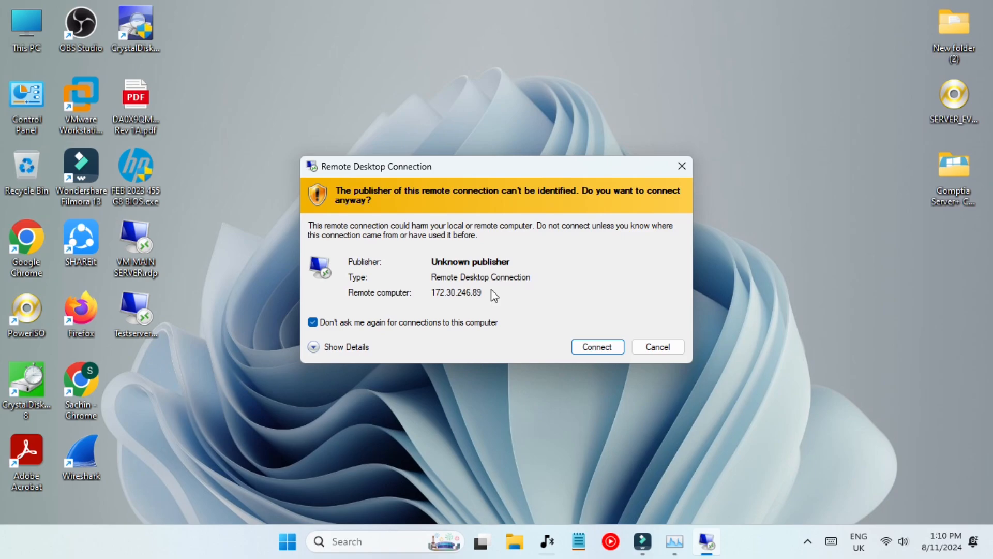
left_click(594, 351)
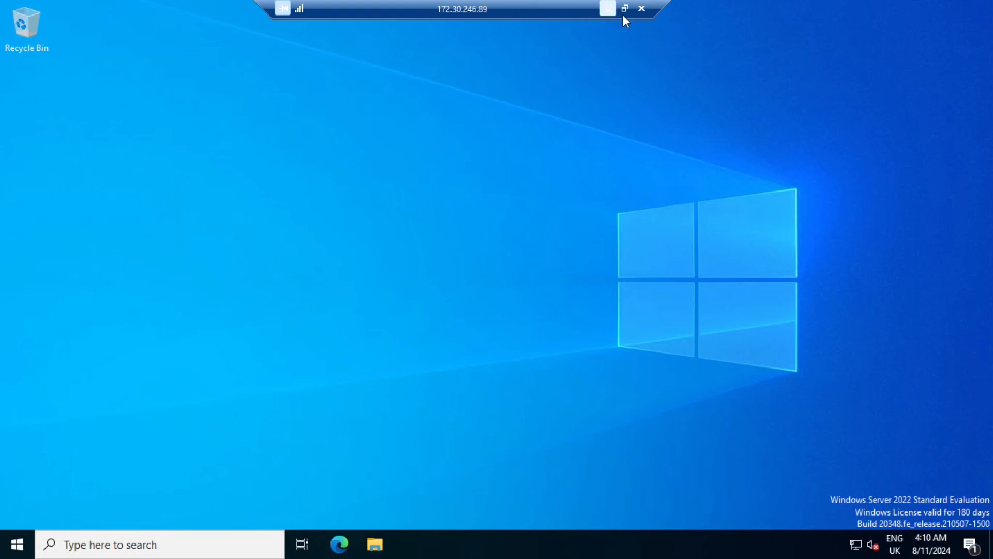
left_click(625, 11)
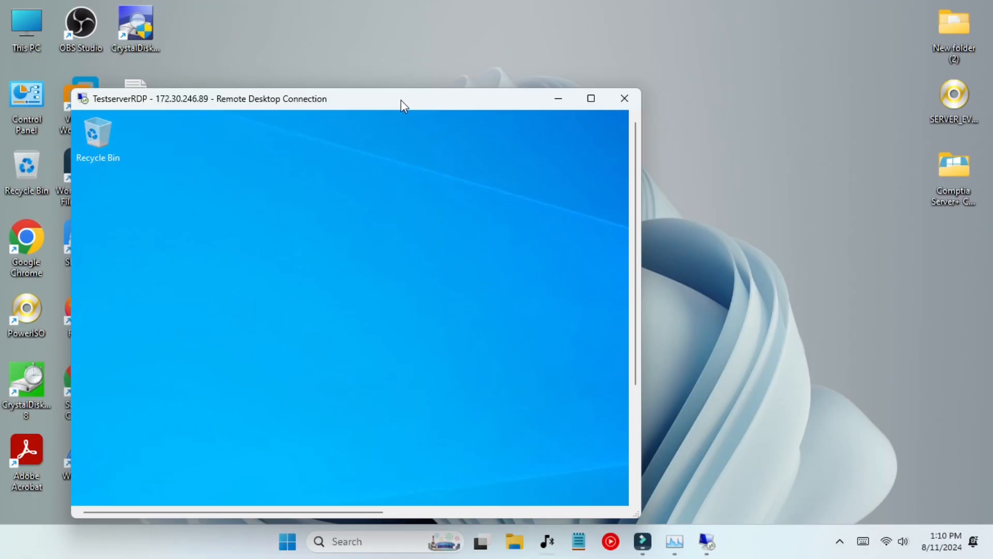
left_click_drag(403, 106, 493, 82)
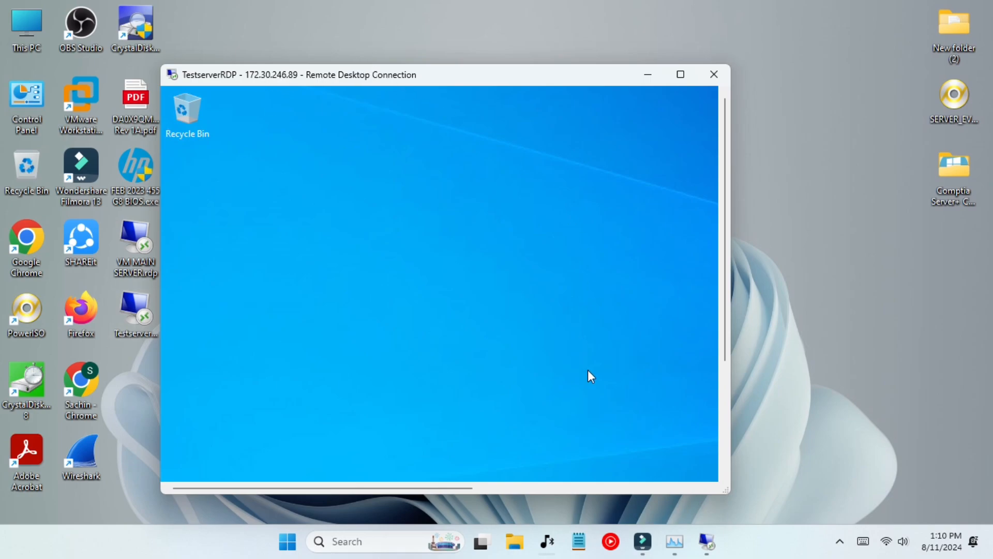
left_click(675, 541)
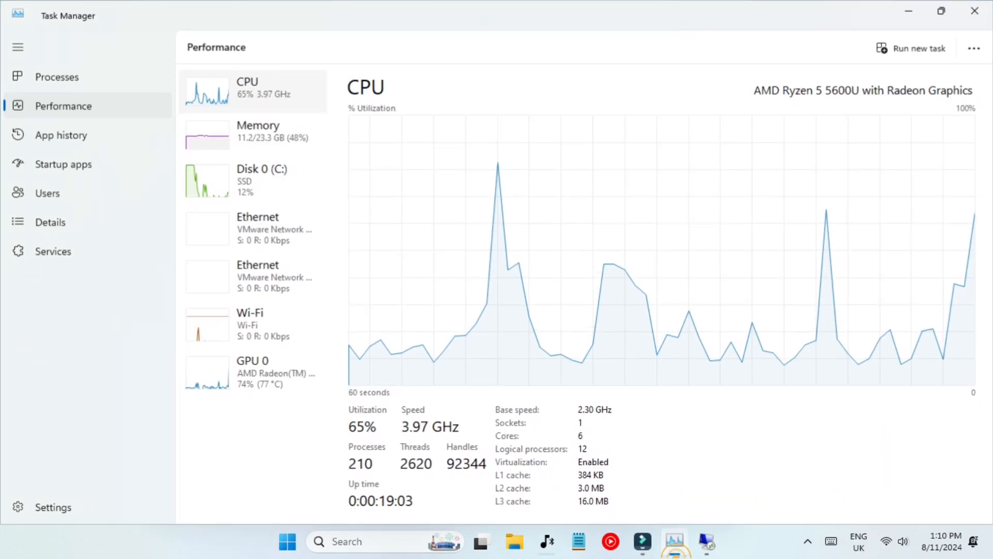
left_click(290, 139)
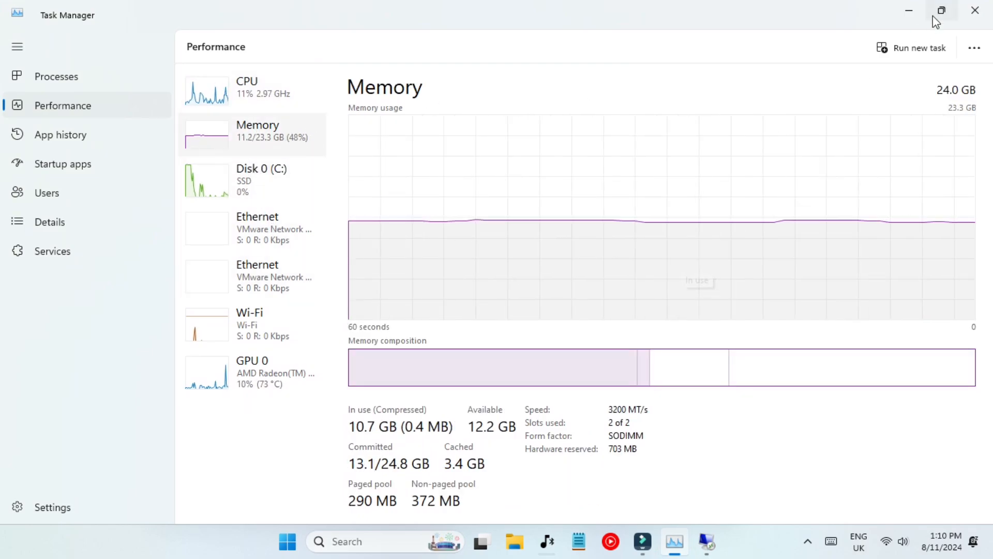
left_click(975, 10)
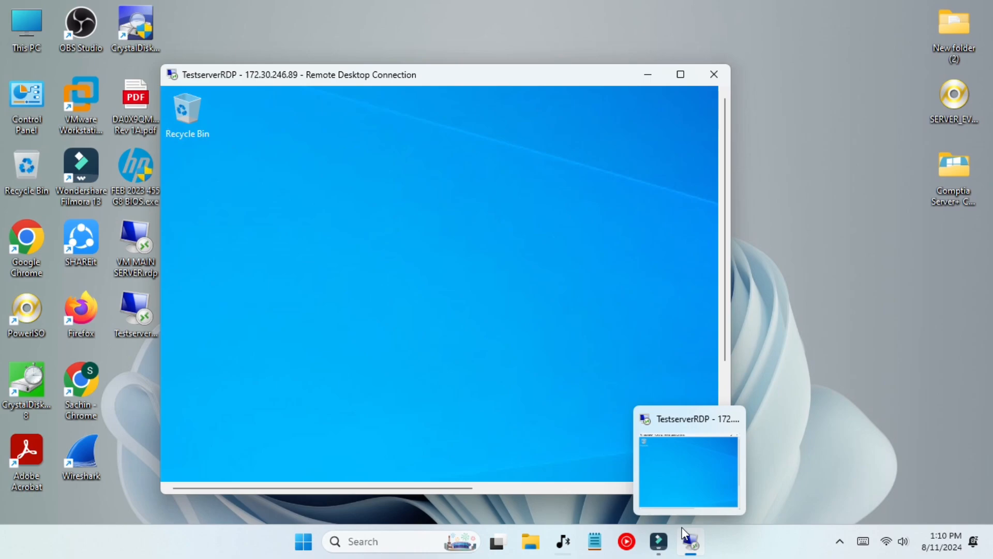
double_click(527, 74)
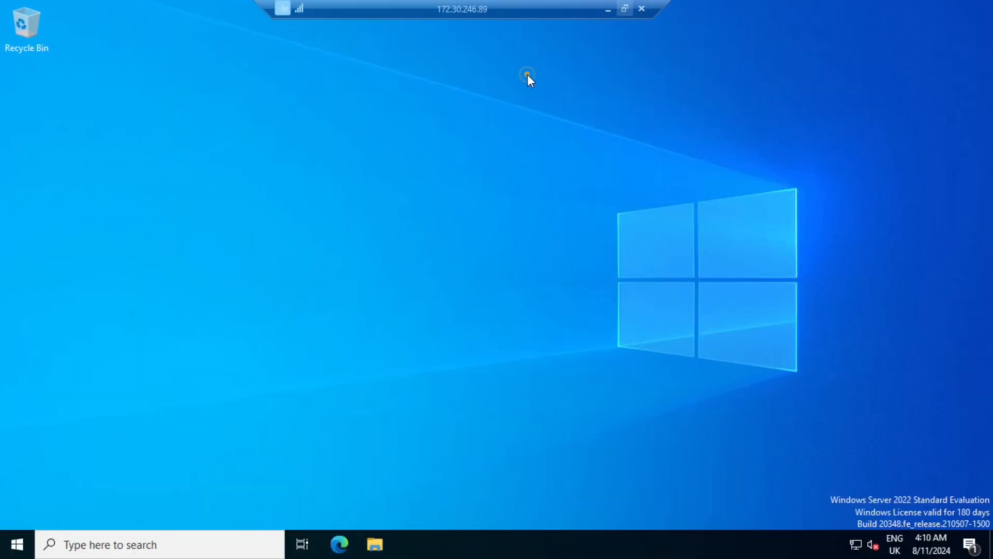
End the remote session, refresh the desktop, and open Hyper-V Manager from search.
left_click(645, 7)
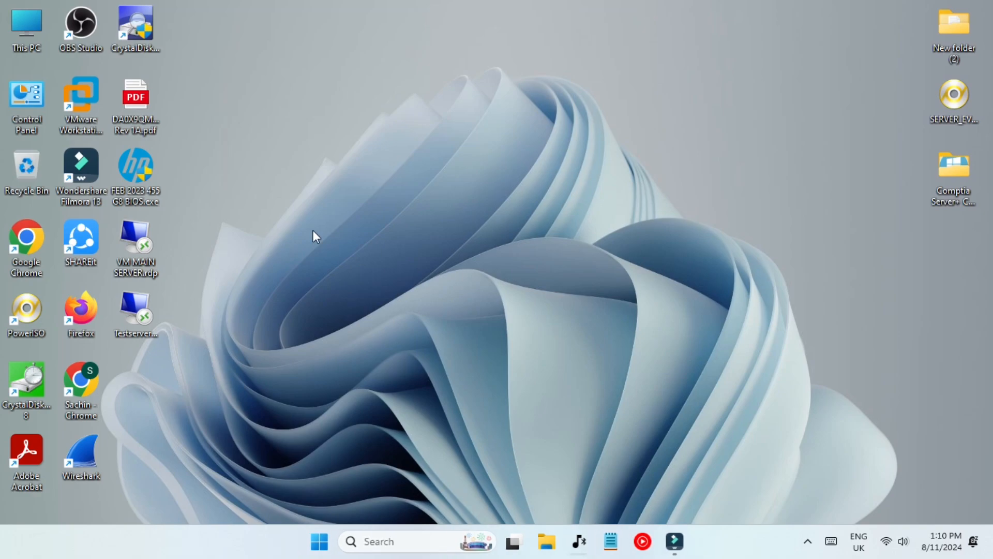
right_click(313, 232)
left_click(387, 294)
left_click(374, 541)
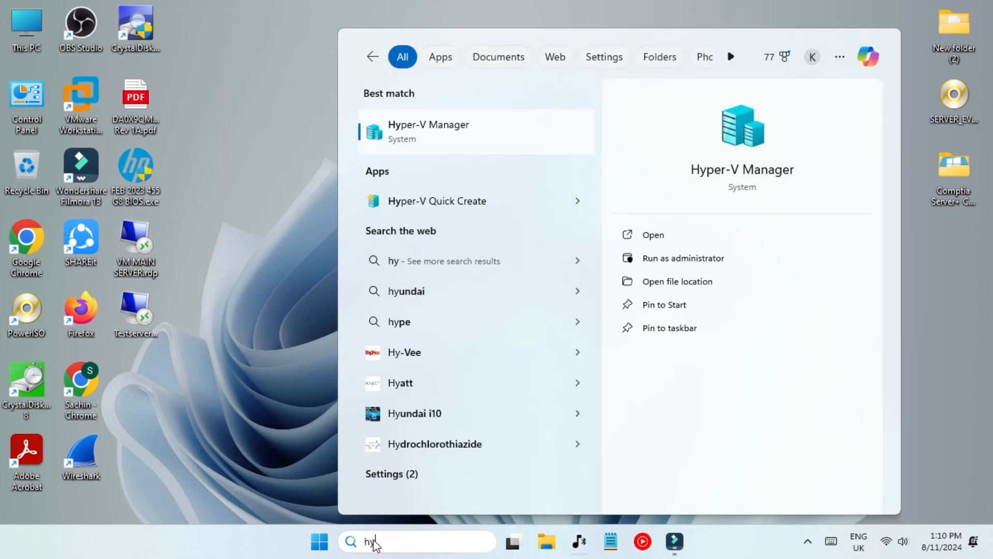
key("Return")
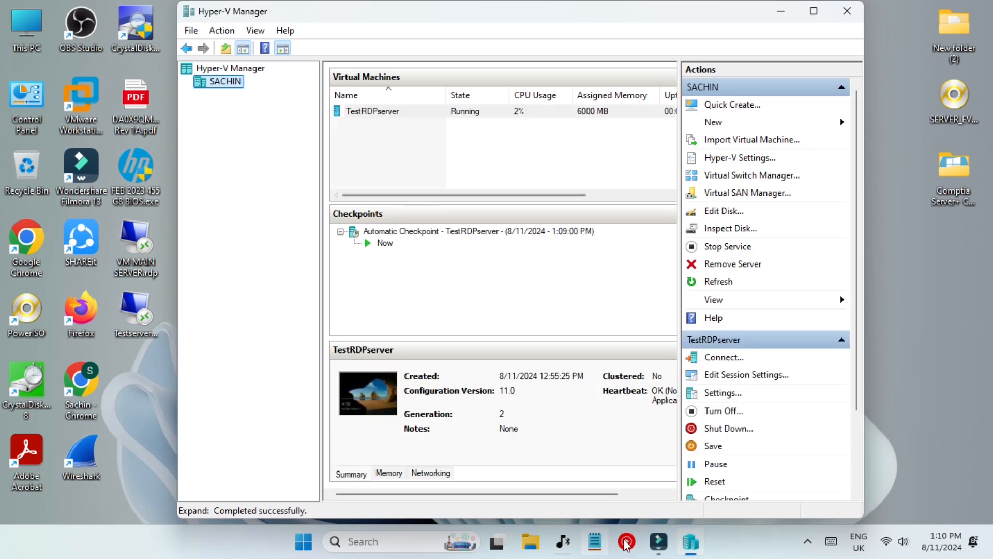
left_click(691, 542)
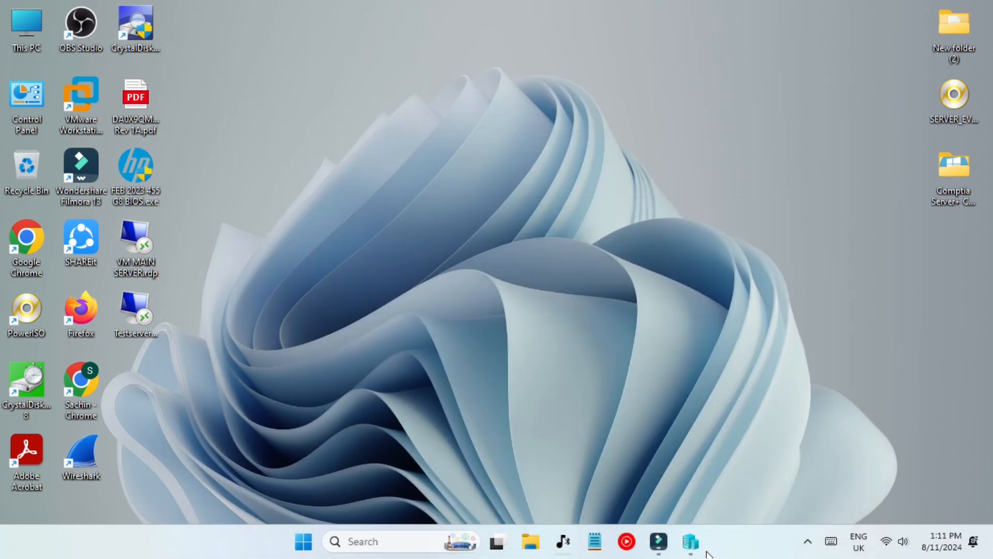
left_click(692, 542)
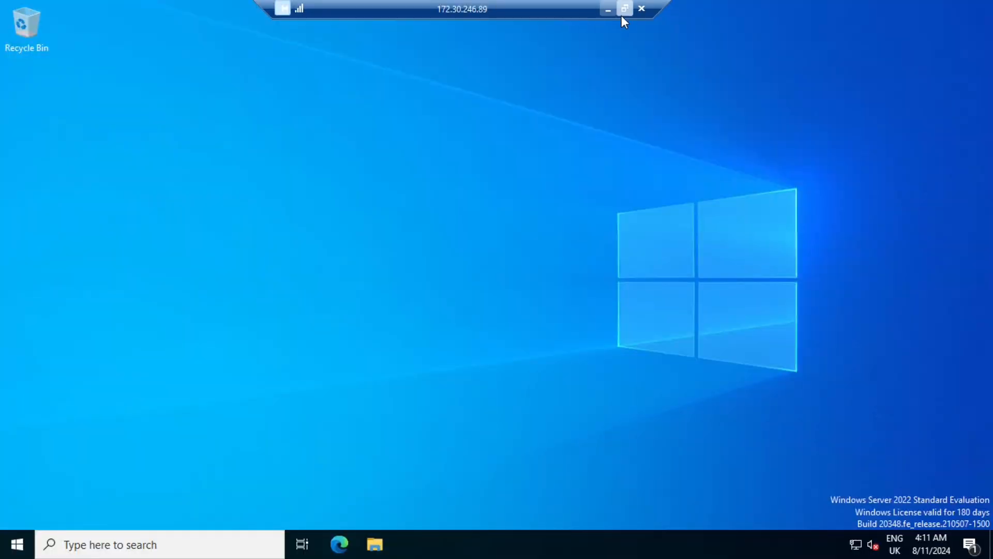
Shrink the remote session to a small window on the left and select TestRDPserver.
left_click(623, 14)
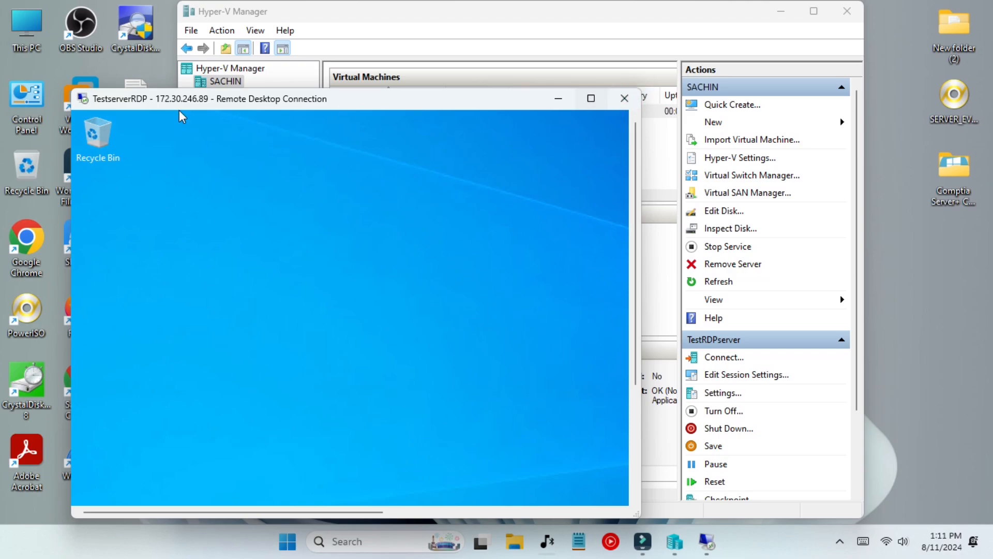
left_click_drag(70, 89, 283, 287)
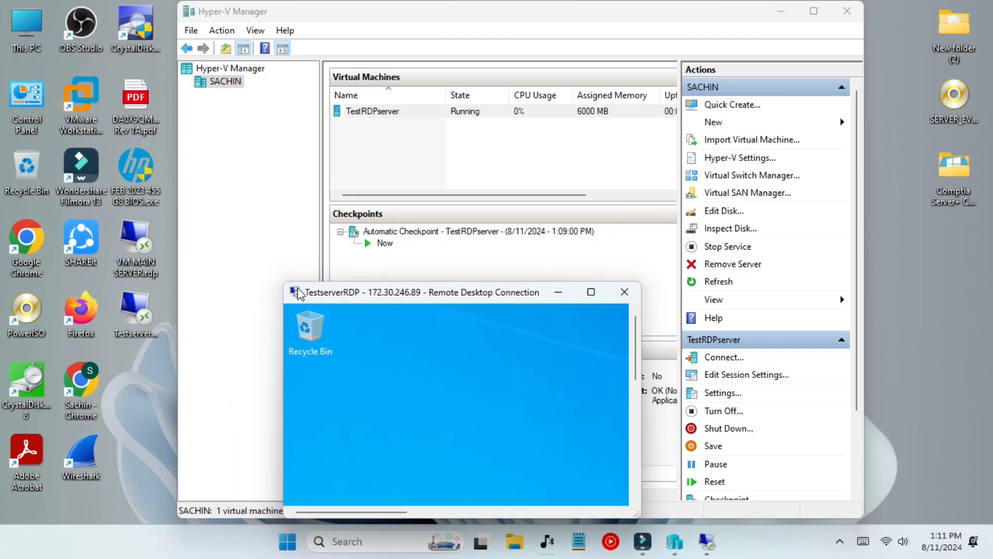
left_click_drag(399, 298, 122, 212)
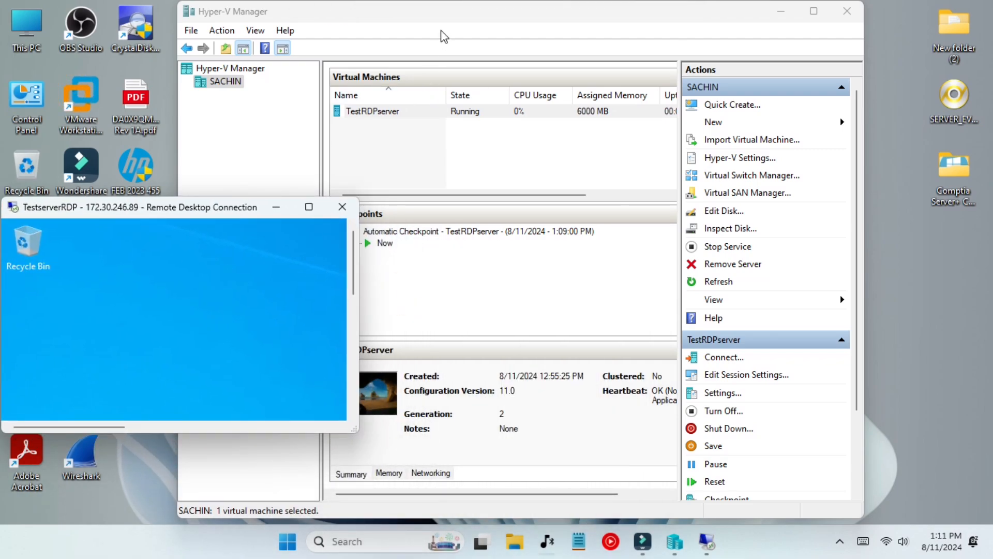
left_click_drag(446, 17, 615, 30)
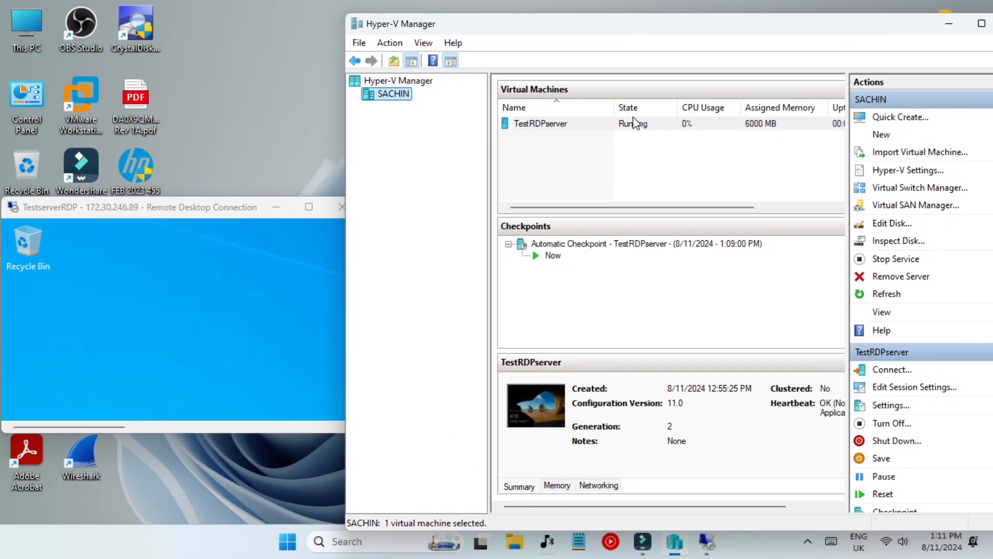
left_click(594, 127)
Open a console connection to TestRDPserver, sign in with the account password, then close the disconnected session.
double_click(594, 126)
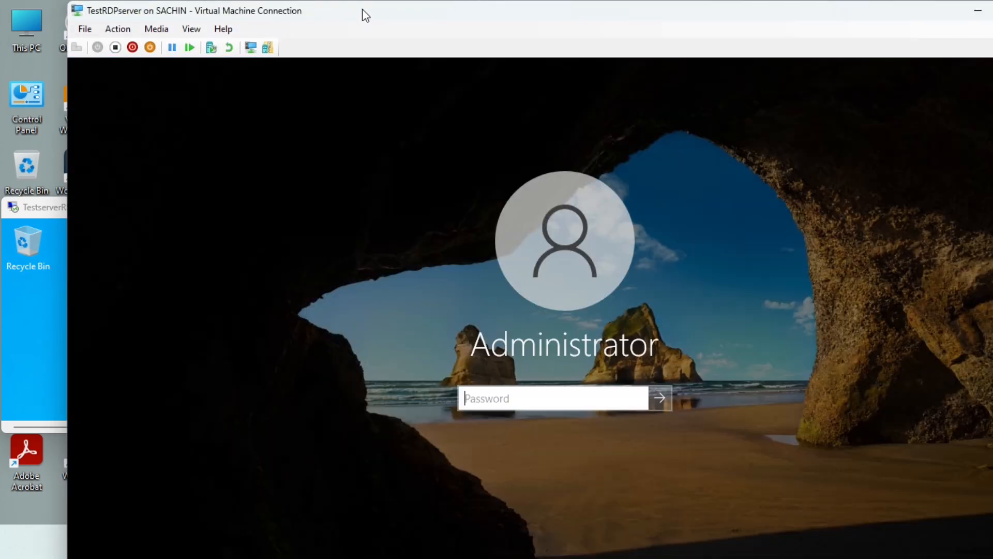
left_click_drag(365, 15, 620, 11)
type("P")
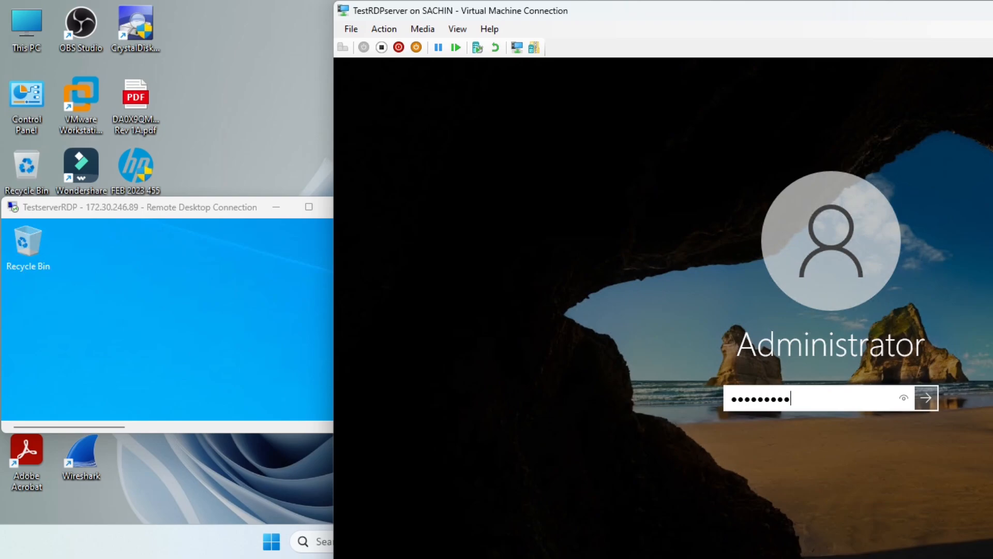
key("Return")
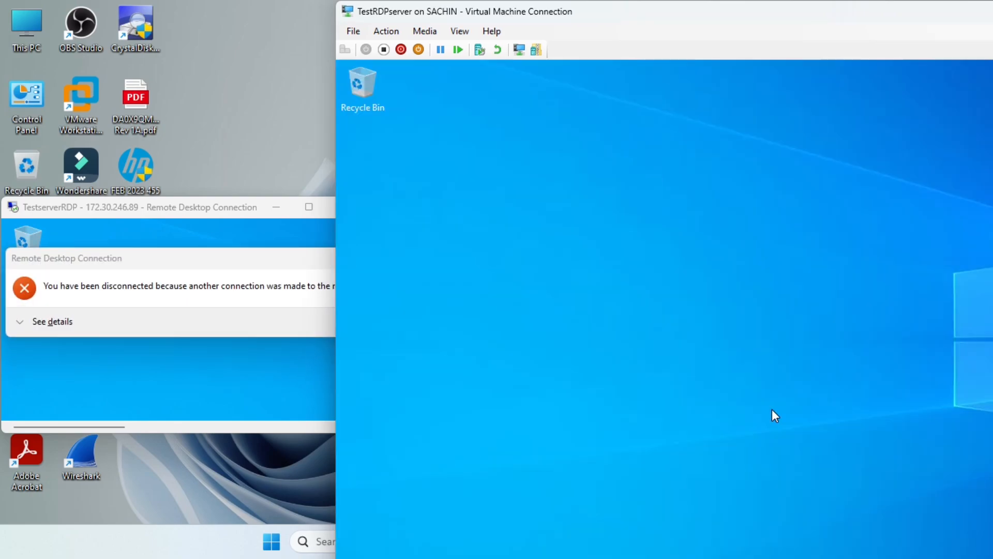
left_click(107, 282)
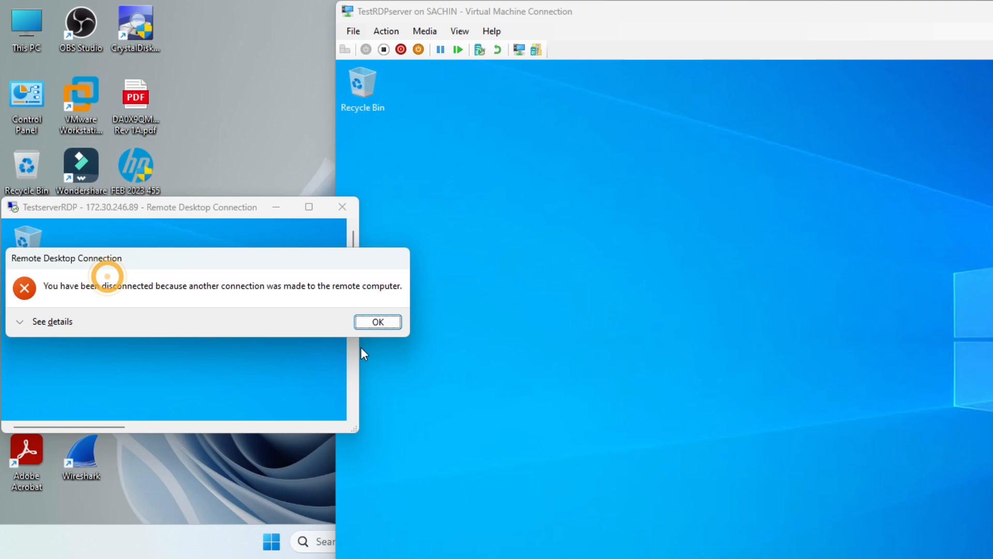
left_click(381, 321)
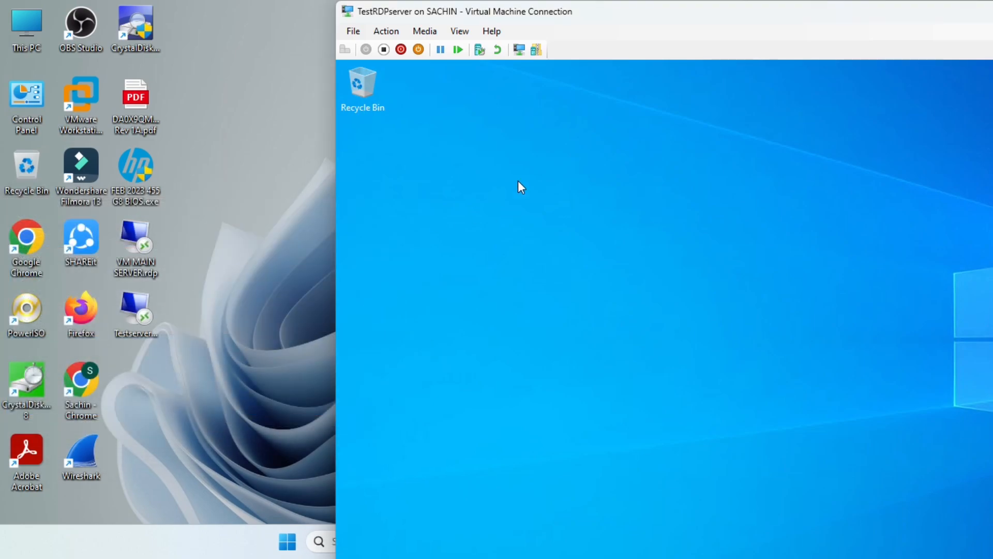
double_click(590, 14)
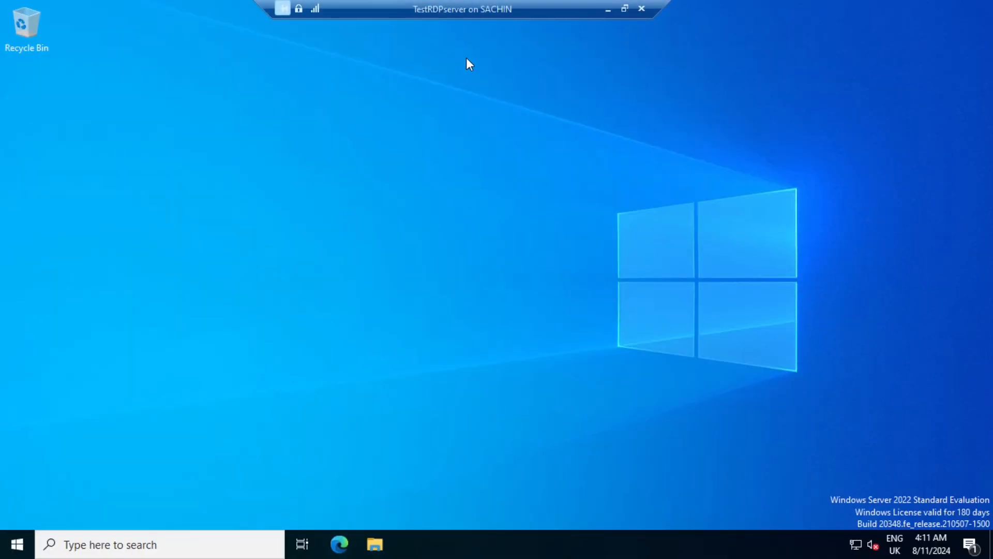
left_click(642, 8)
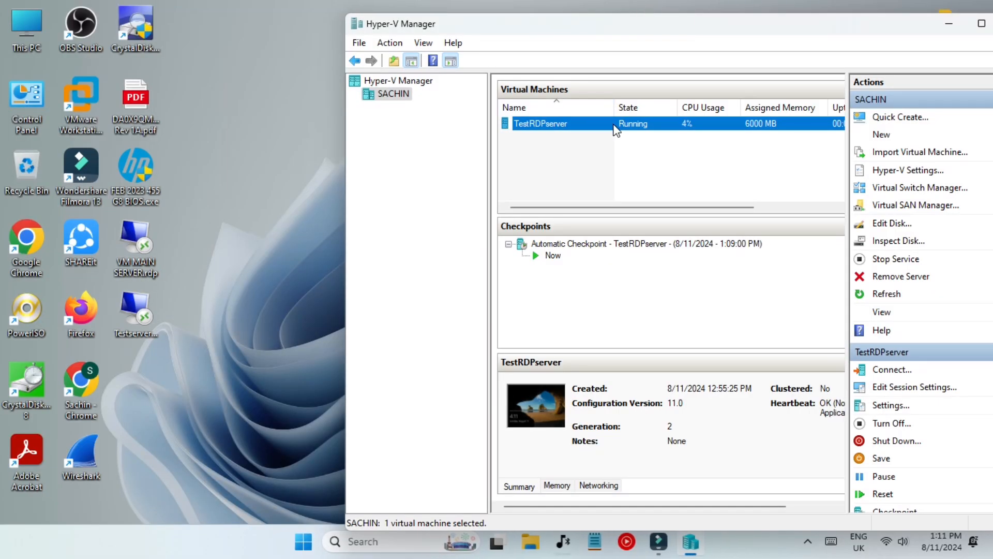
Reconnect to TestRDPserver, sign in again with the password and make the view full screen.
right_click(614, 129)
left_click(588, 131)
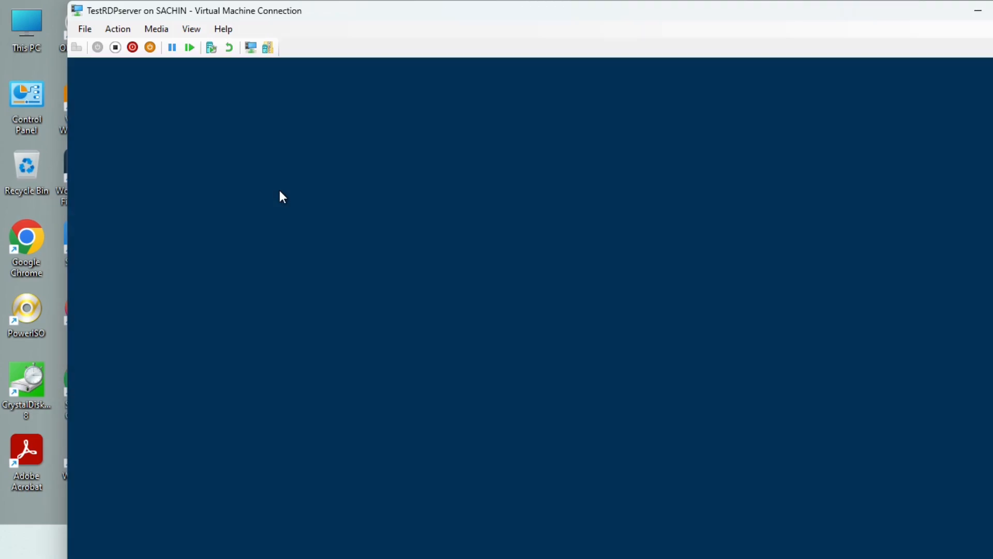
type("P")
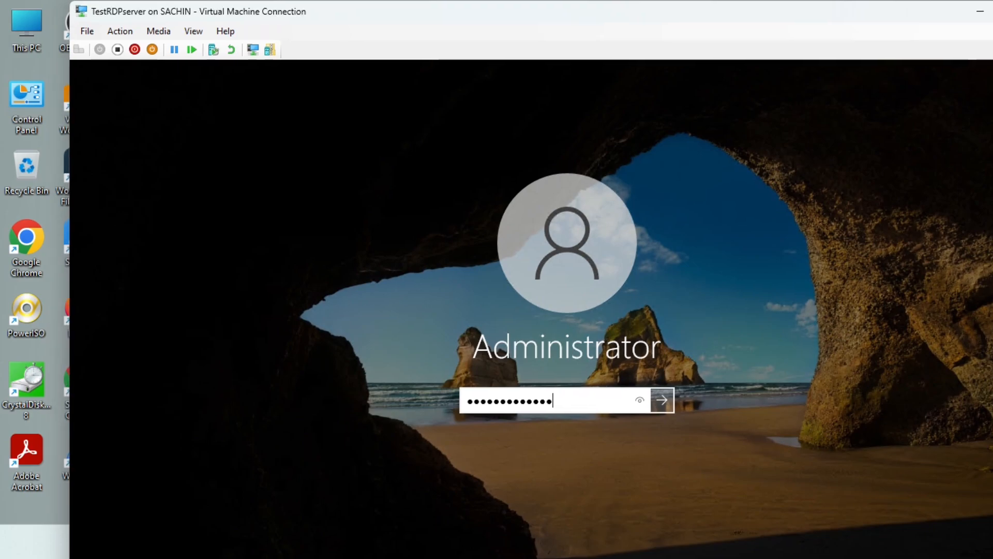
key("Return")
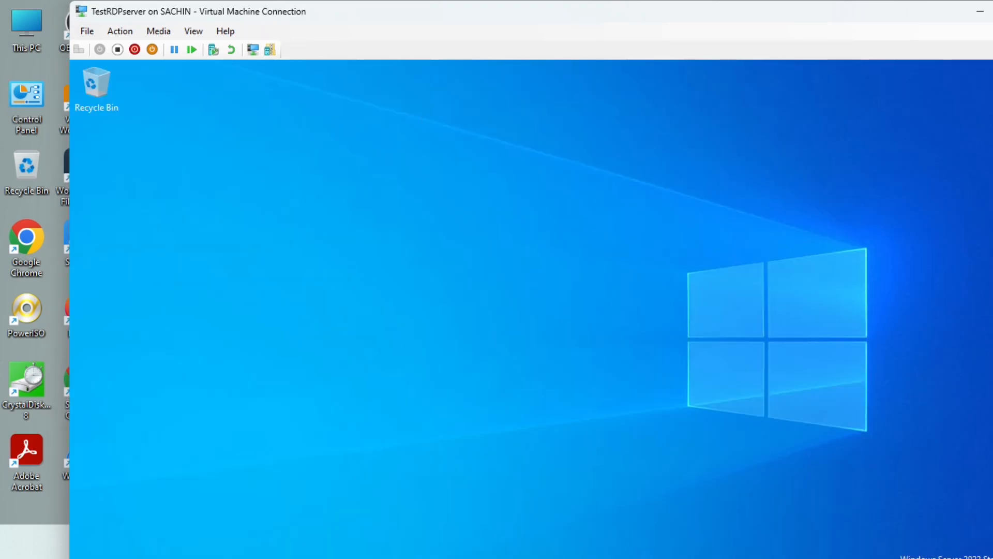
double_click(256, 9)
Shut down the virtual machine via Start > Power > Shut down, then close its connection window.
left_click(17, 544)
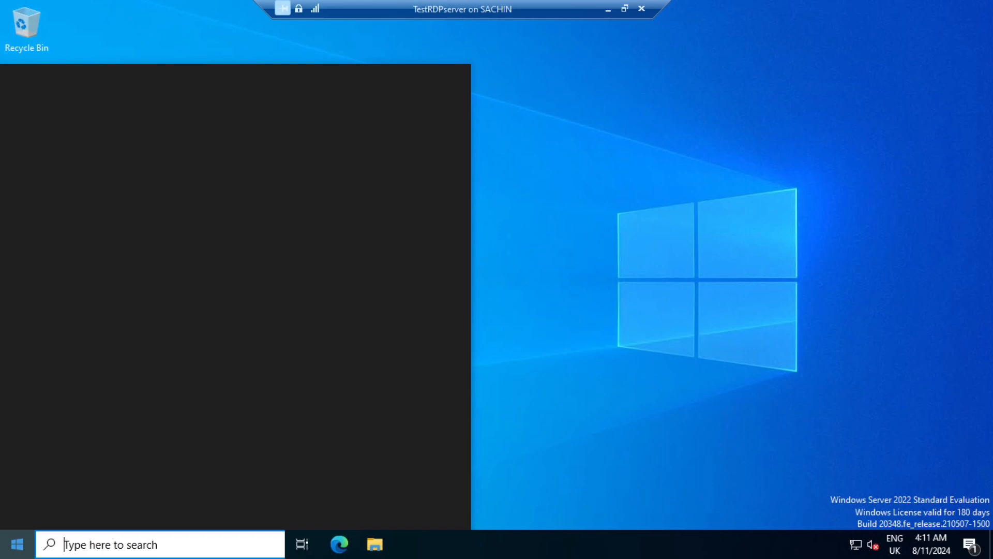
left_click(9, 516)
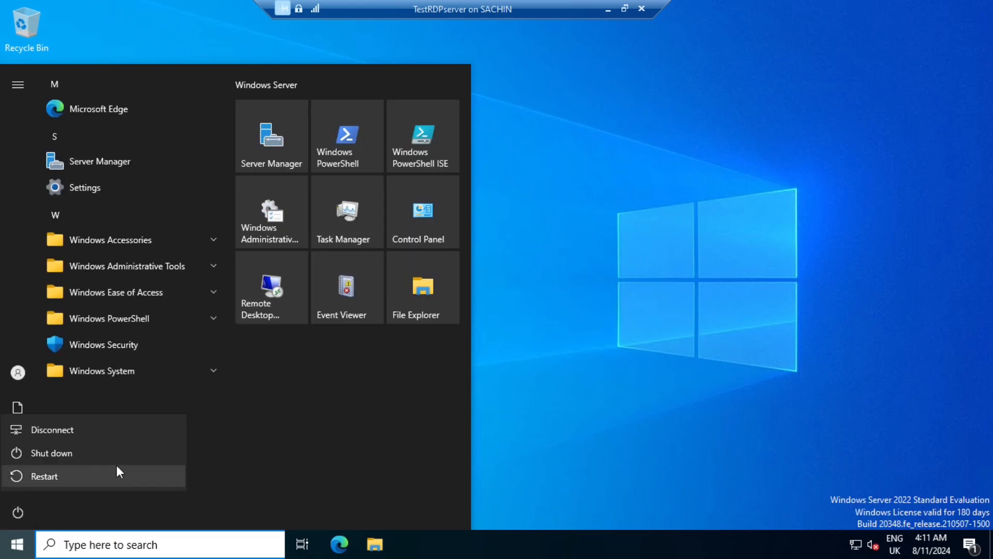
left_click(79, 452)
left_click(203, 466)
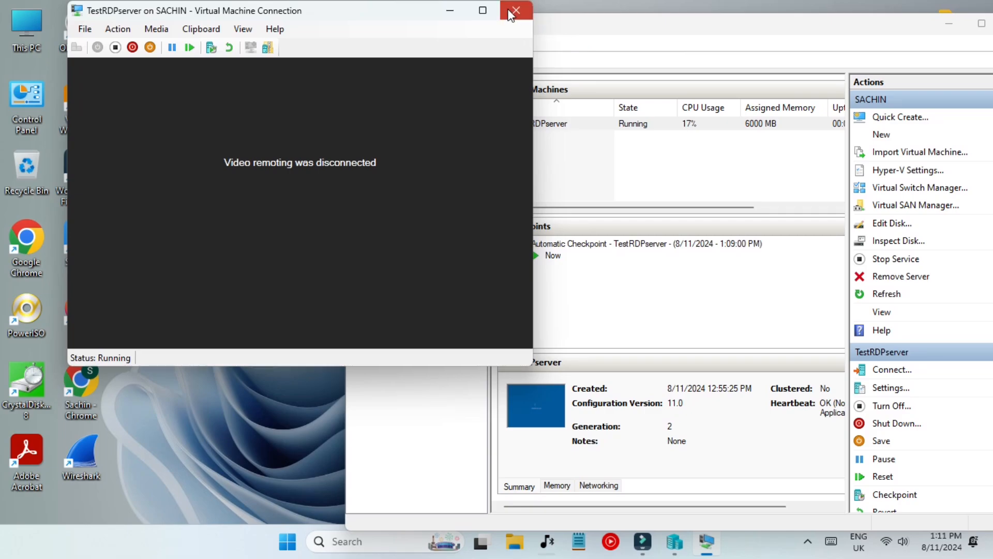
left_click(521, 9)
double_click(738, 25)
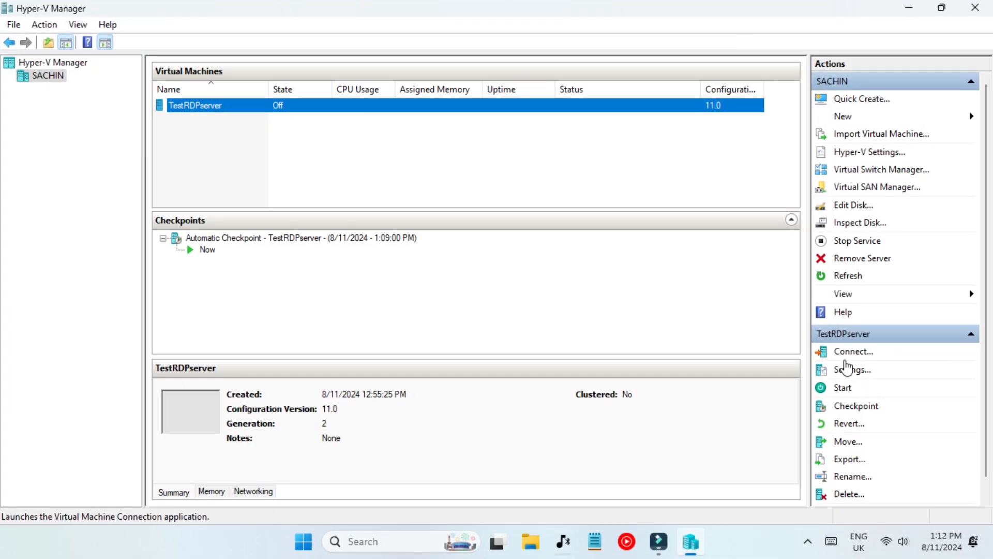
left_click(850, 371)
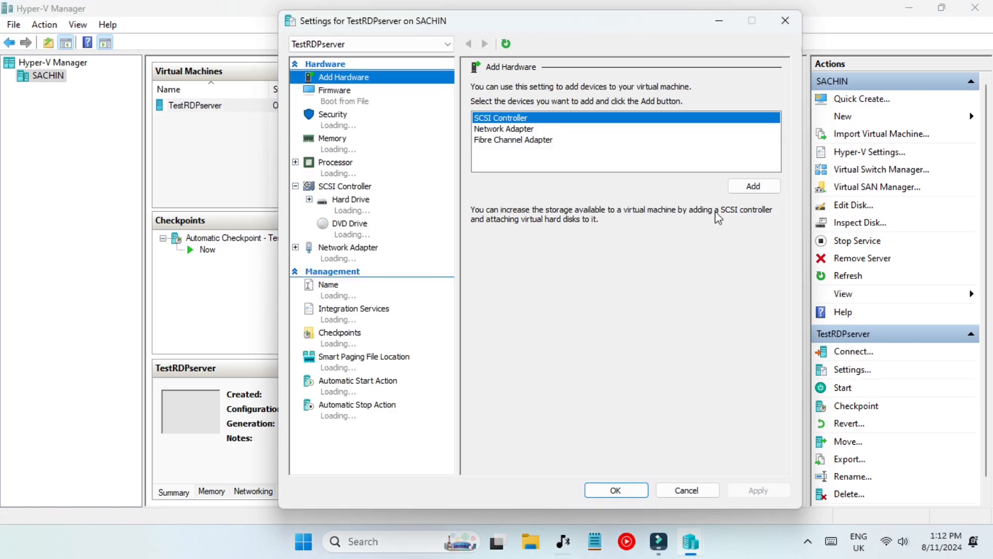
left_click(320, 144)
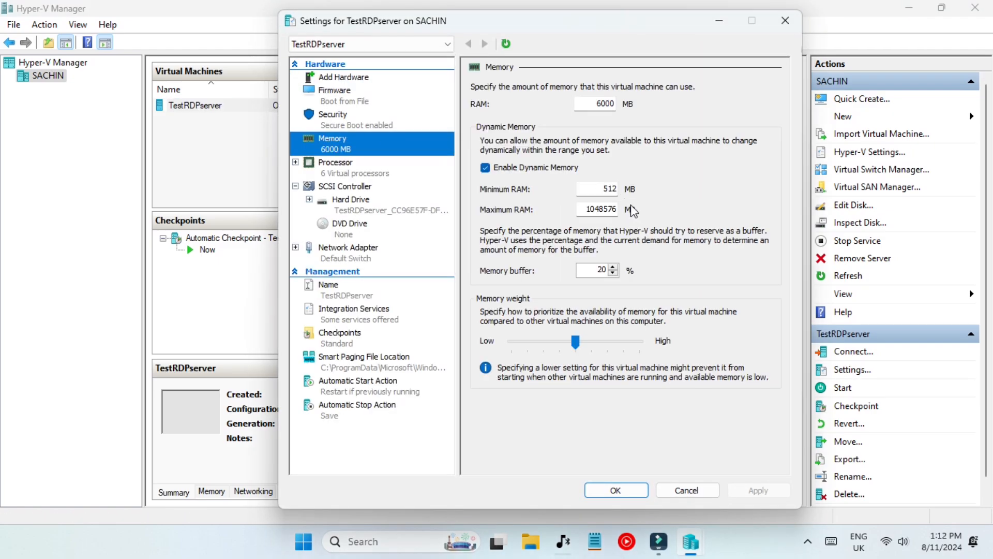
double_click(606, 100)
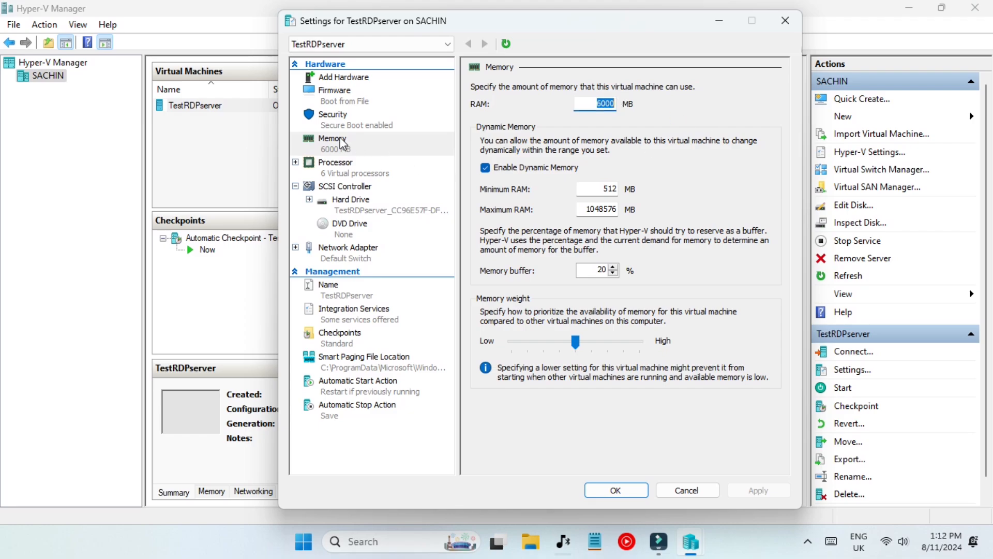
left_click(336, 171)
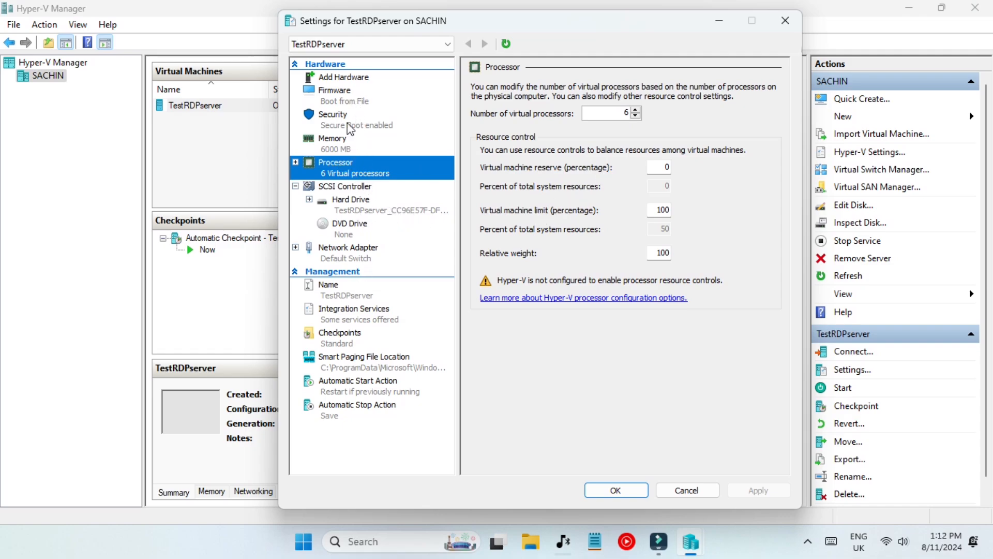
left_click(351, 96)
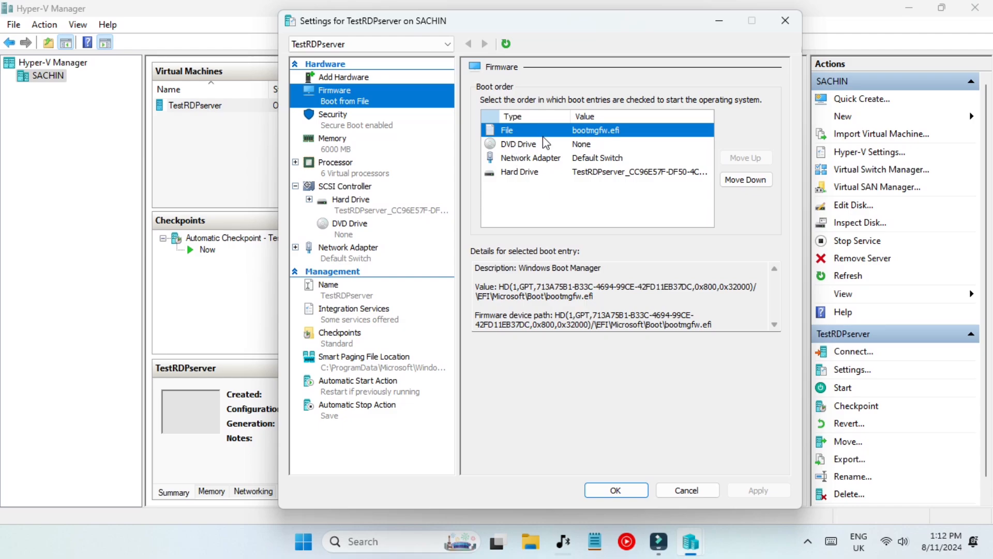
left_click(389, 122)
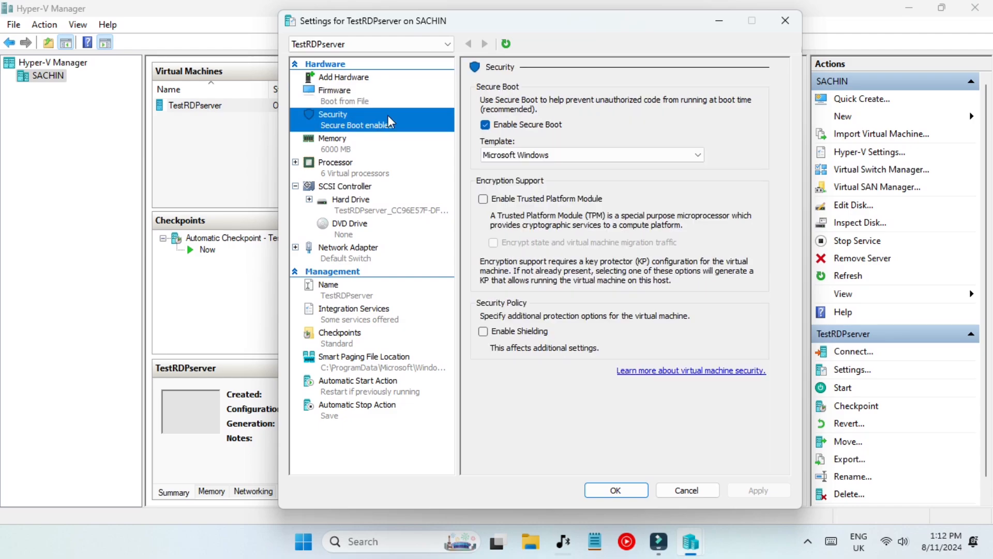
left_click(370, 92)
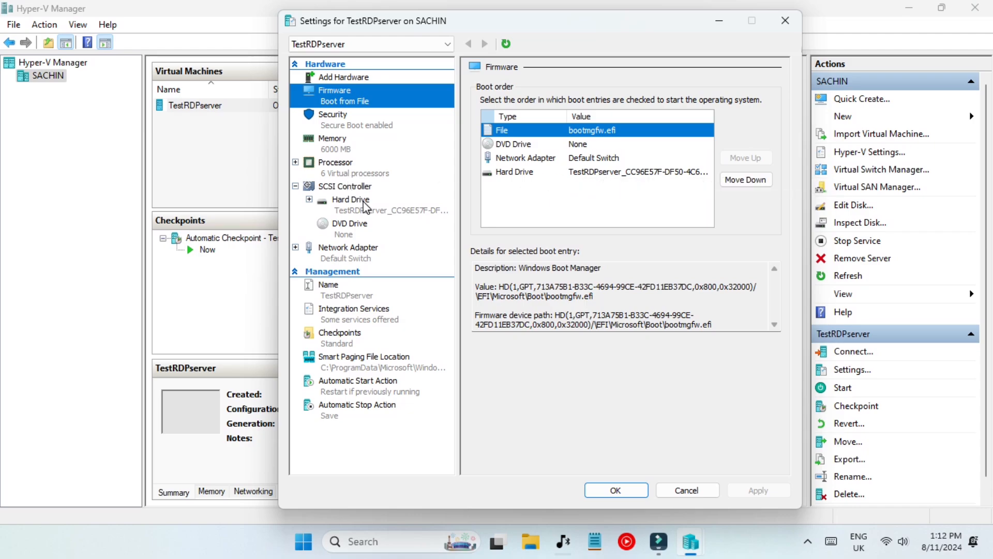
left_click(352, 79)
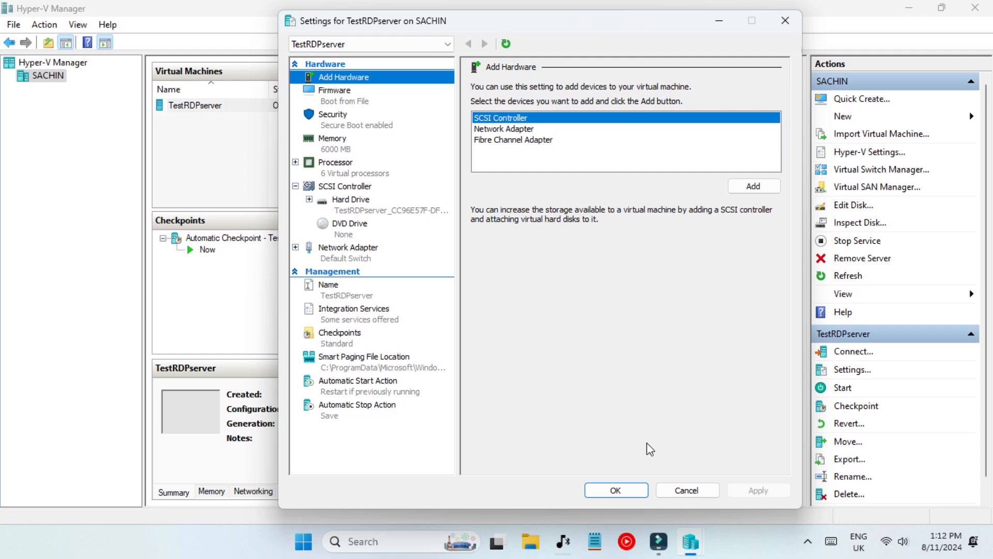
left_click(687, 489)
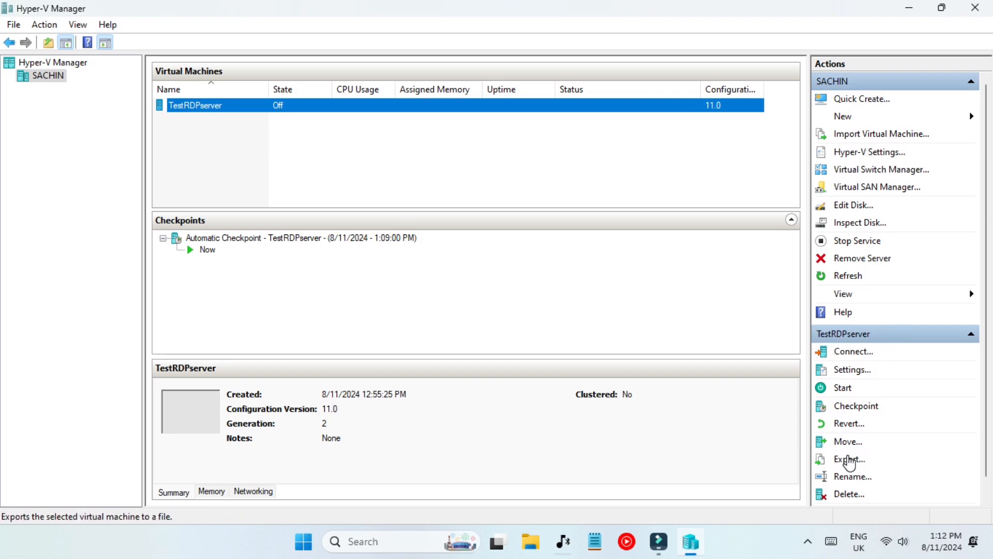
scroll(863, 441, "down", 1)
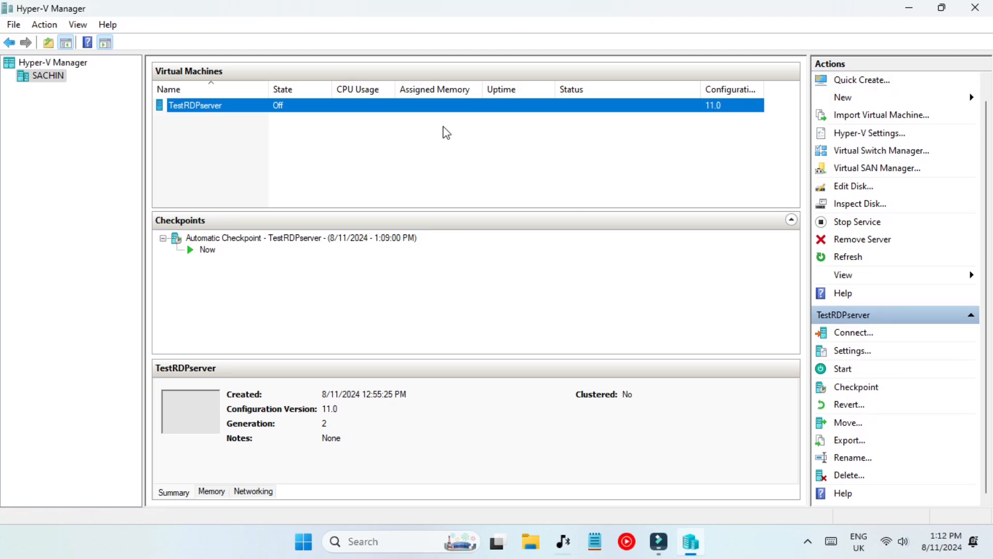
key("super")
left_click(288, 133)
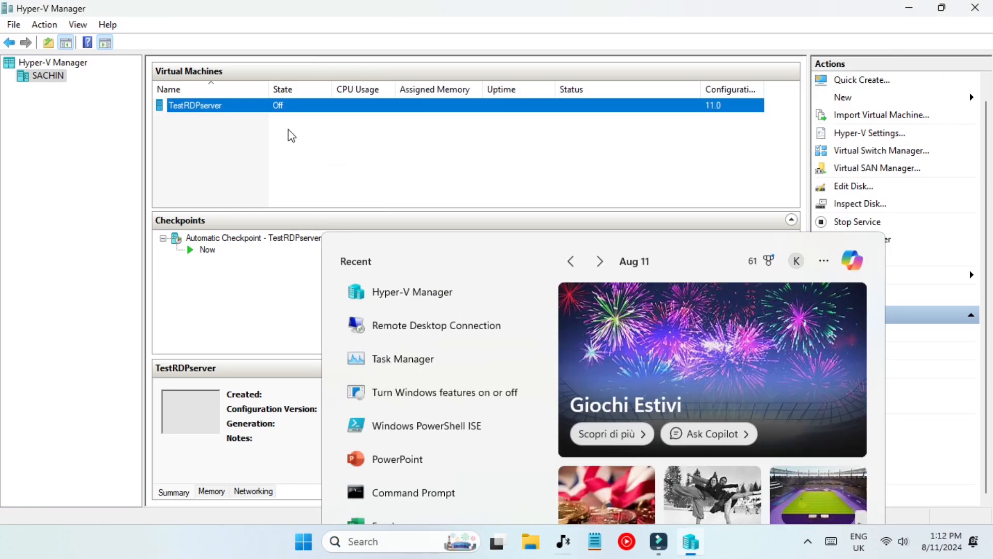
right_click(236, 107)
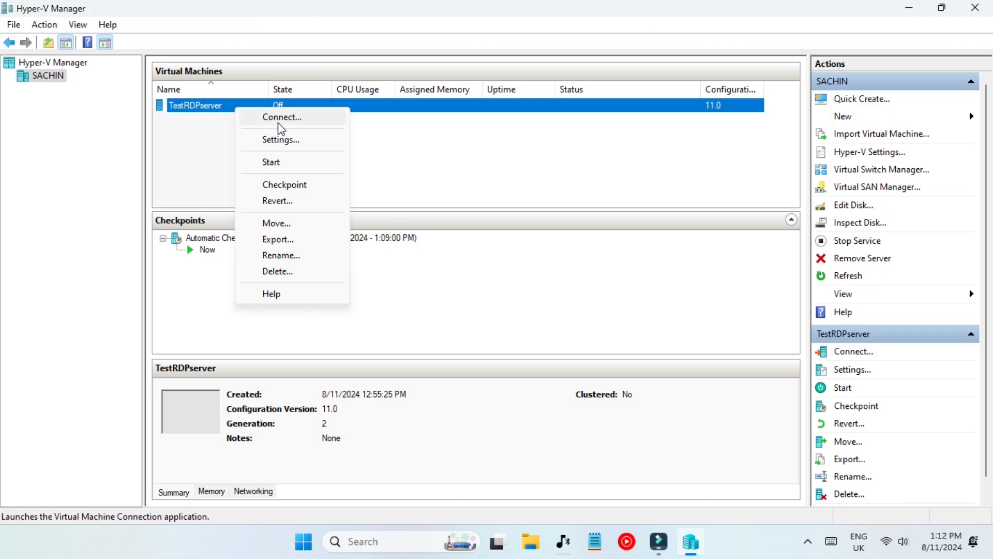
left_click(386, 335)
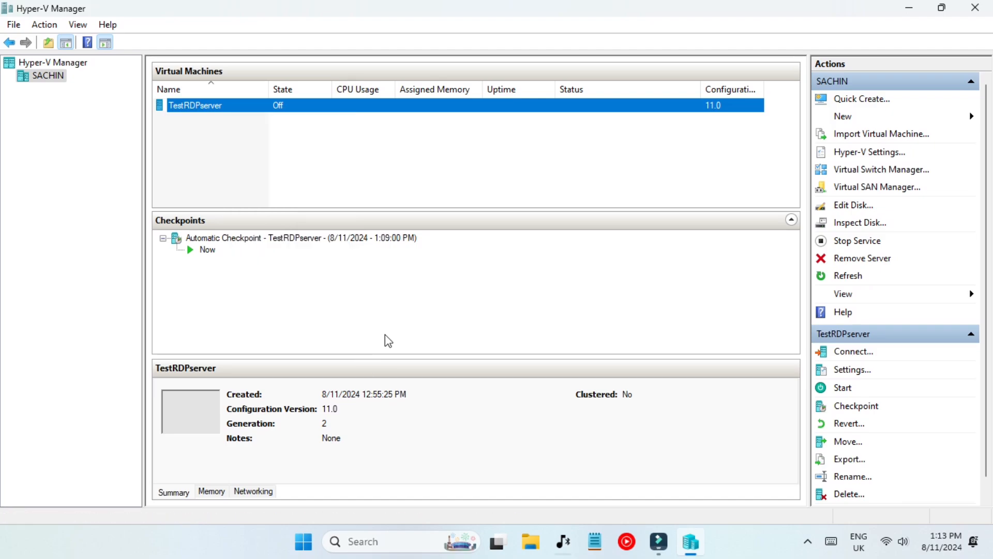
Remove the SACHIN server from Hyper-V Manager.
right_click(43, 78)
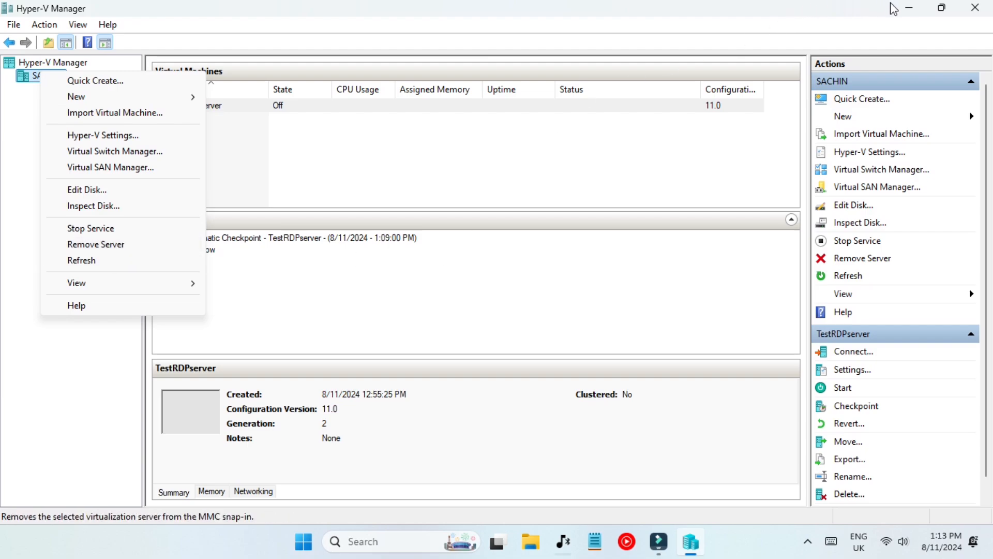
left_click(66, 83)
right_click(63, 78)
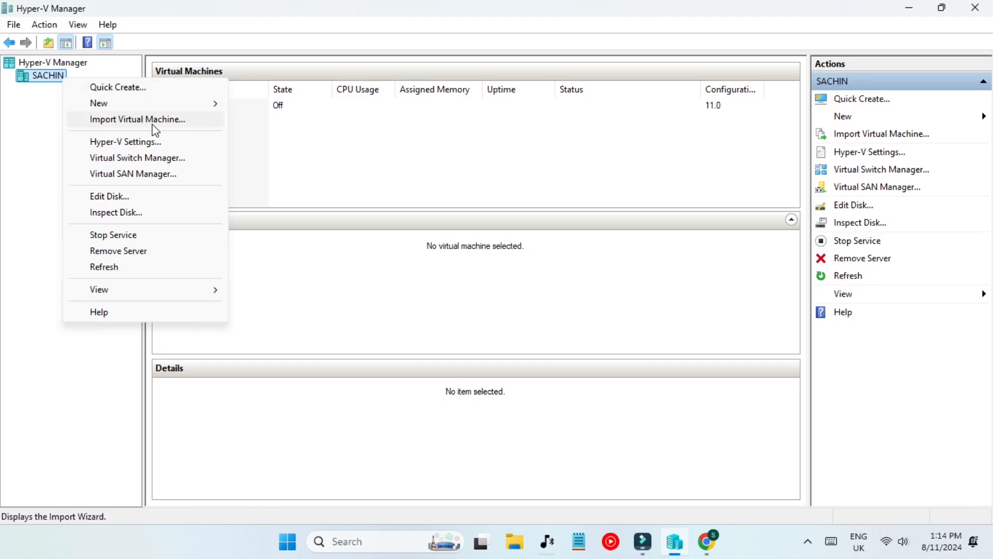
left_click(136, 251)
Reconnect to the local computer, select the SACHIN server, then close Hyper-V Manager.
right_click(67, 63)
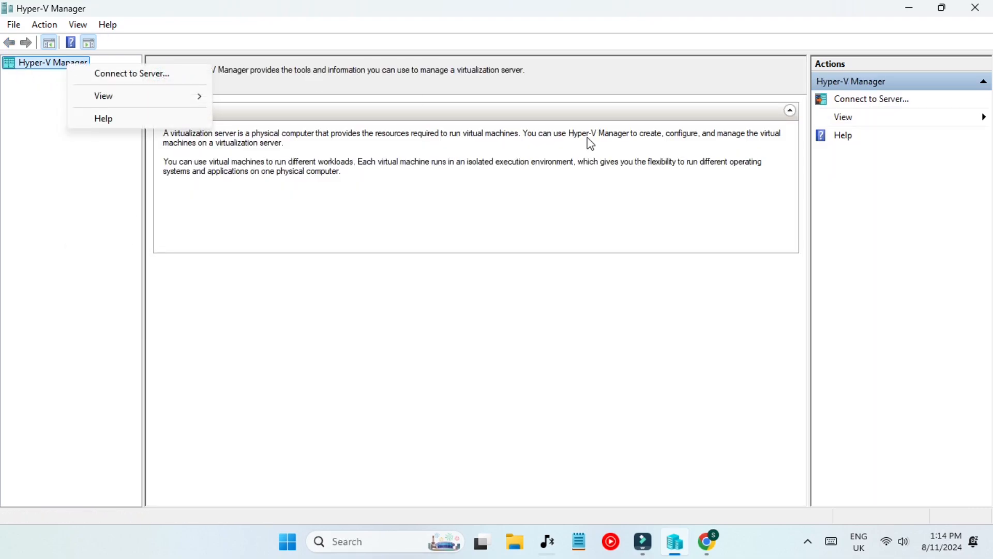
left_click(847, 104)
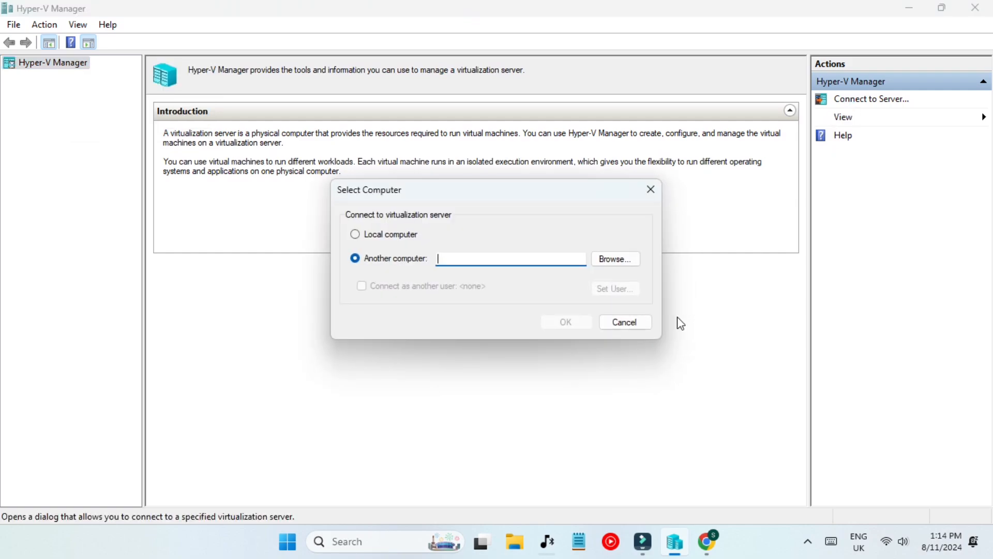
left_click(393, 237)
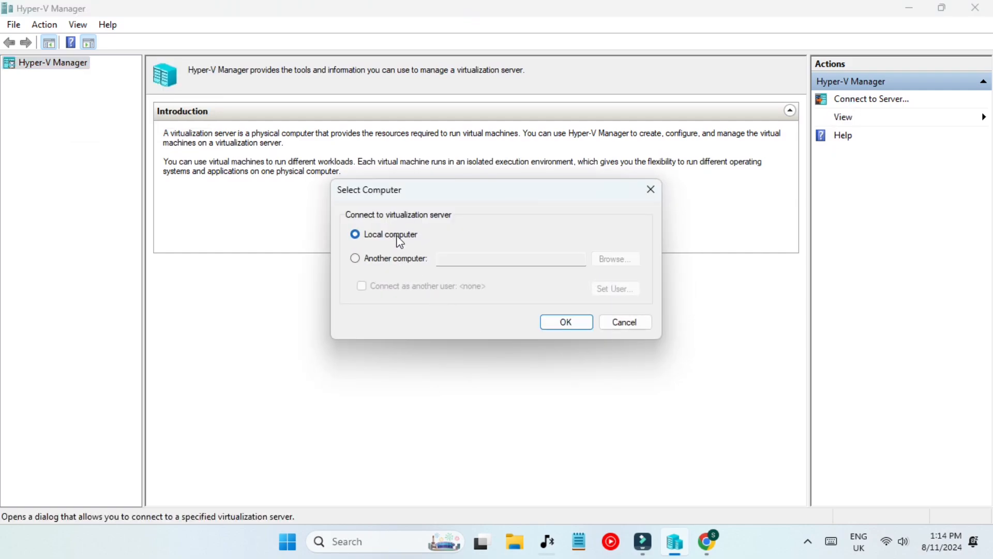
left_click(579, 321)
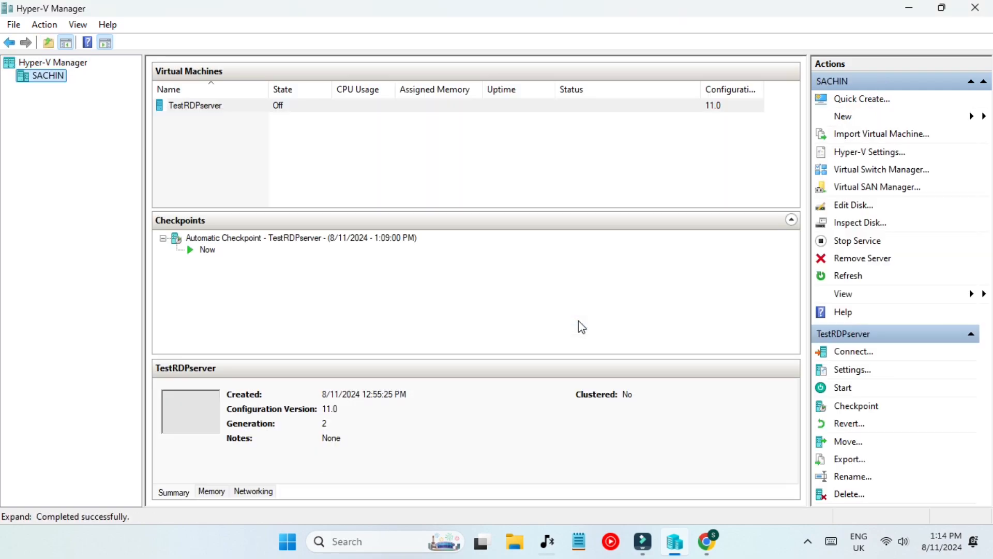
left_click(38, 79)
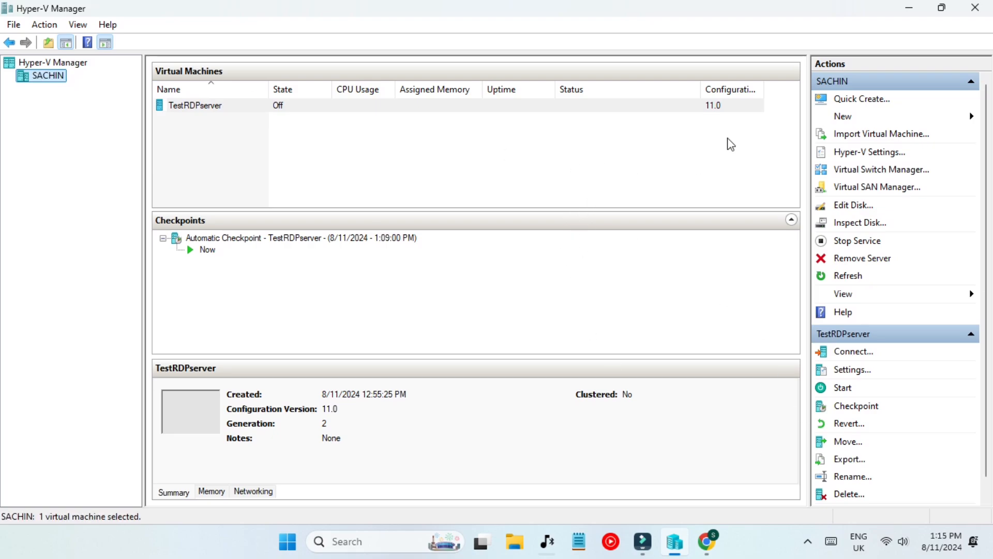
left_click(974, 7)
right_click(464, 399)
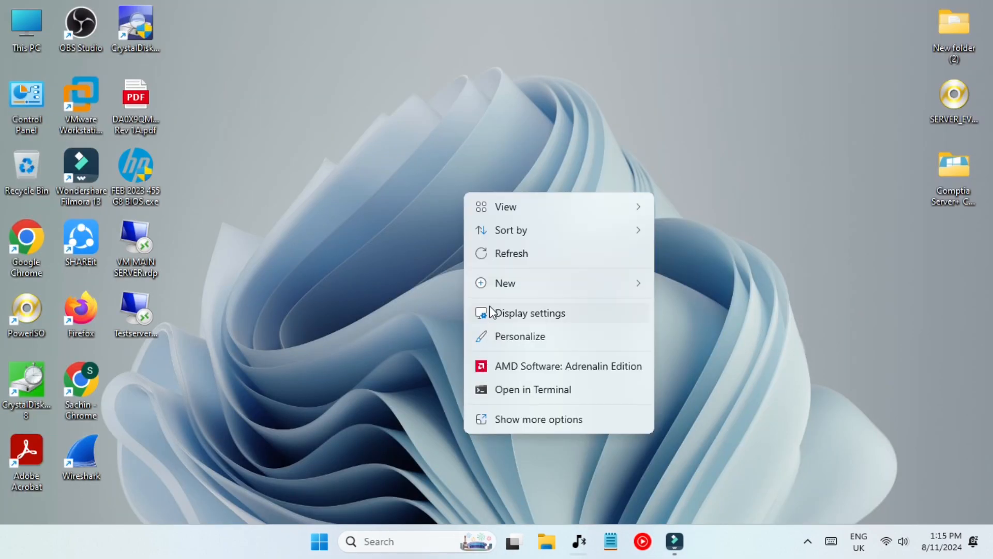